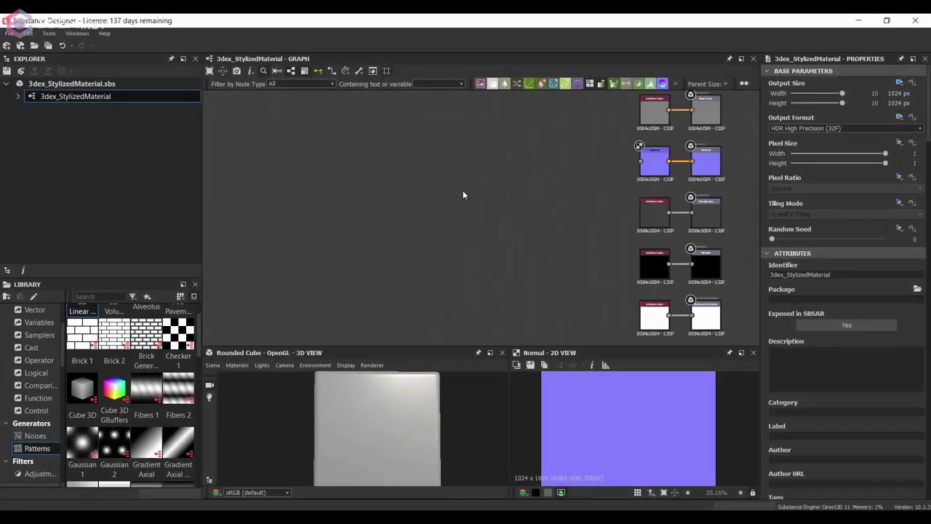
# - Add a Tile Sampler node with X and Y amounts of 5 and the Pyramid pattern
pyautogui.press('space')
pyautogui.write('tile sampler')
pyautogui.press('Return')
pyautogui.scroll(-4, 802, 369)
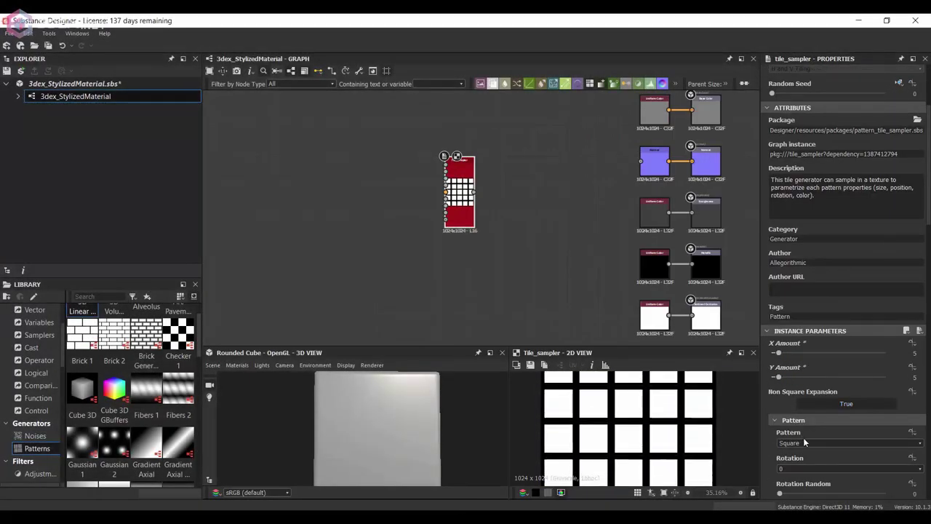
pyautogui.scroll(-7, 807, 466)
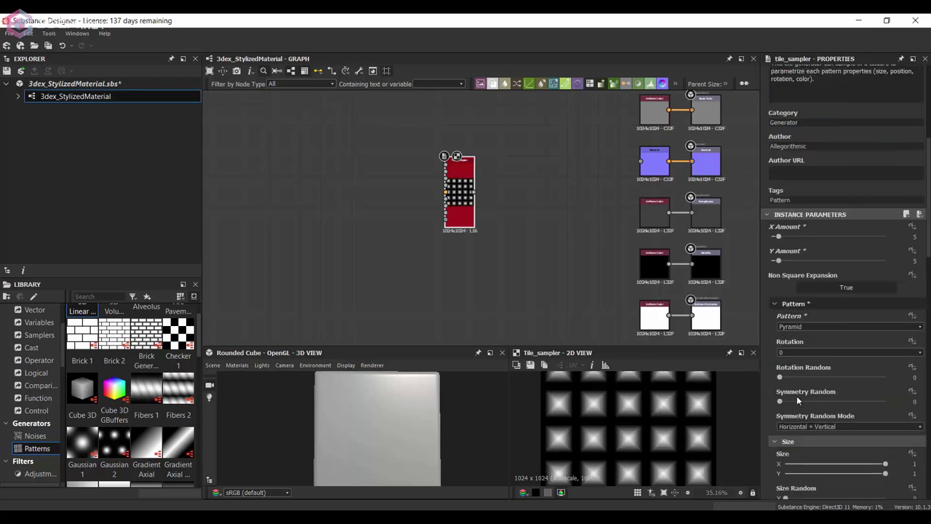
# - Adjust the Tile Sampler to a scale of about 1.51, an offset of 0.5 and some color random
pyautogui.moveTo(791, 388); pyautogui.dragTo(794, 388)
pyautogui.scroll(-7, 805, 402)
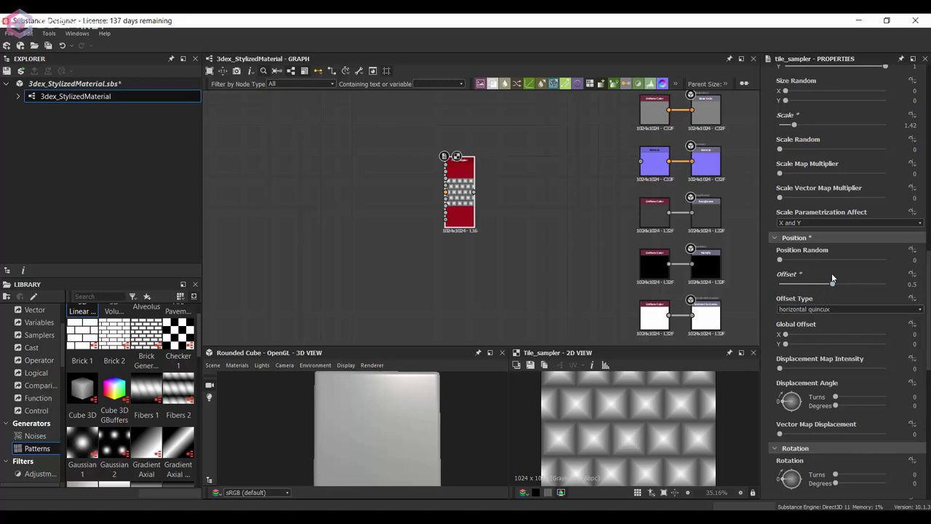
pyautogui.scroll(-10, 831, 273)
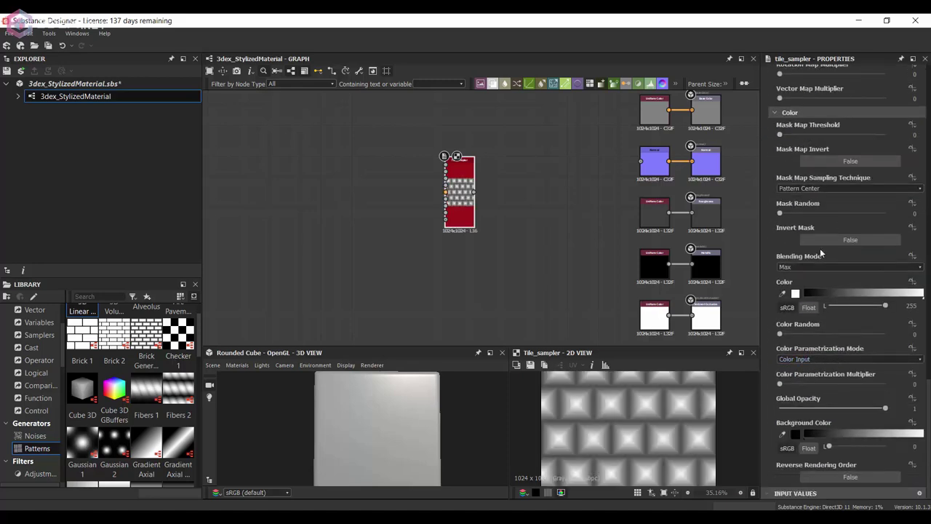
pyautogui.scroll(10, 820, 254)
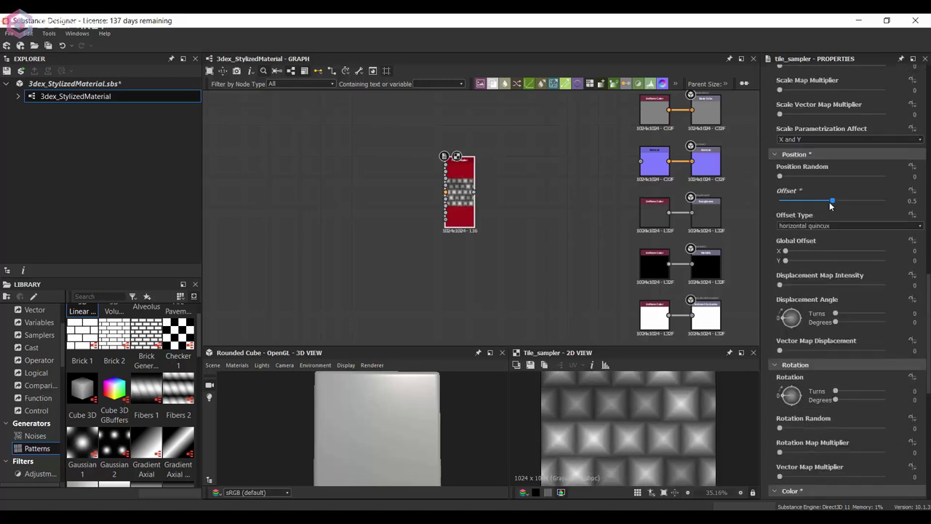
pyautogui.scroll(3, 830, 206)
pyautogui.scroll(2, 471, 207)
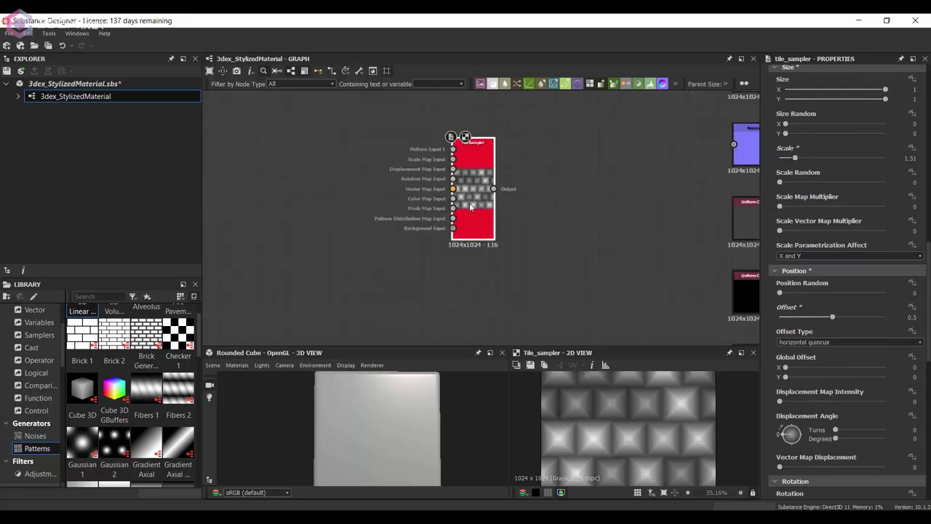
# - Add an Edge Detect node fed by the Tile Sampler's output
pyautogui.press('space')
pyautogui.write('edge')
pyautogui.click(554, 227)
pyautogui.scroll(3, 519, 182)
pyautogui.moveTo(467, 198); pyautogui.dragTo(535, 198)
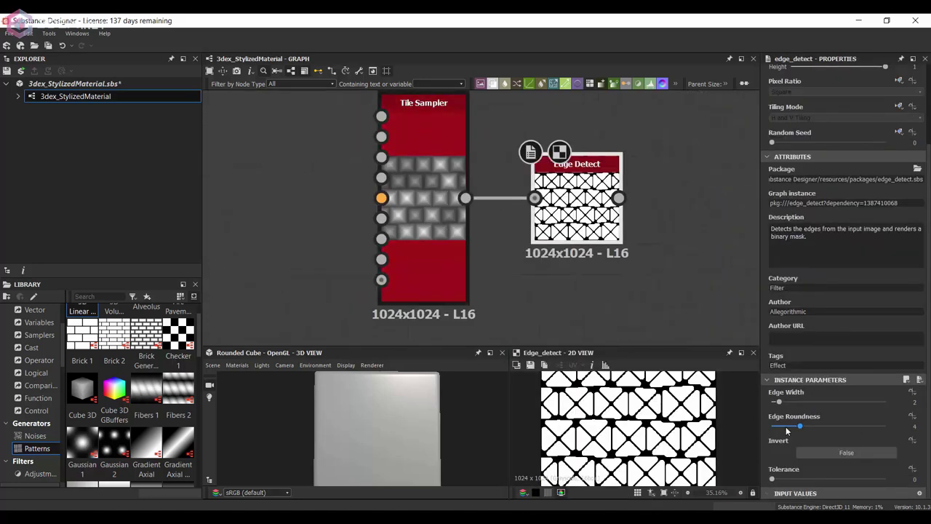
# - Set the Edge Detect's edge width to about 1.64 and edge roundness to 0, and move the node above the Tile Sampler
pyautogui.scroll(2, 658, 415)
pyautogui.moveTo(785, 426); pyautogui.dragTo(776, 401)
pyautogui.scroll(-1, 607, 215)
pyautogui.moveTo(603, 211); pyautogui.dragTo(602, 137)
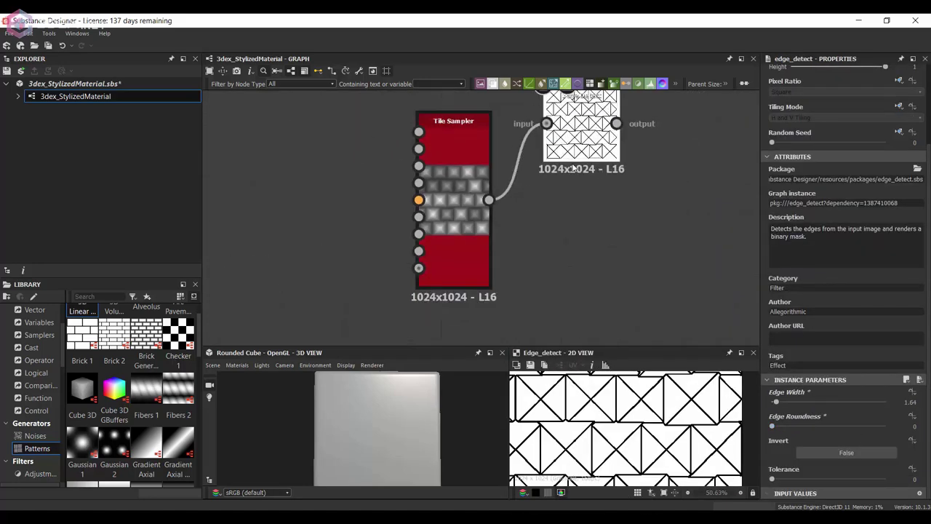
# - Set the Tile Sampler's scale to 1
pyautogui.click(453, 156)
pyautogui.scroll(-8, 834, 383)
pyautogui.moveTo(797, 407); pyautogui.dragTo(790, 408)
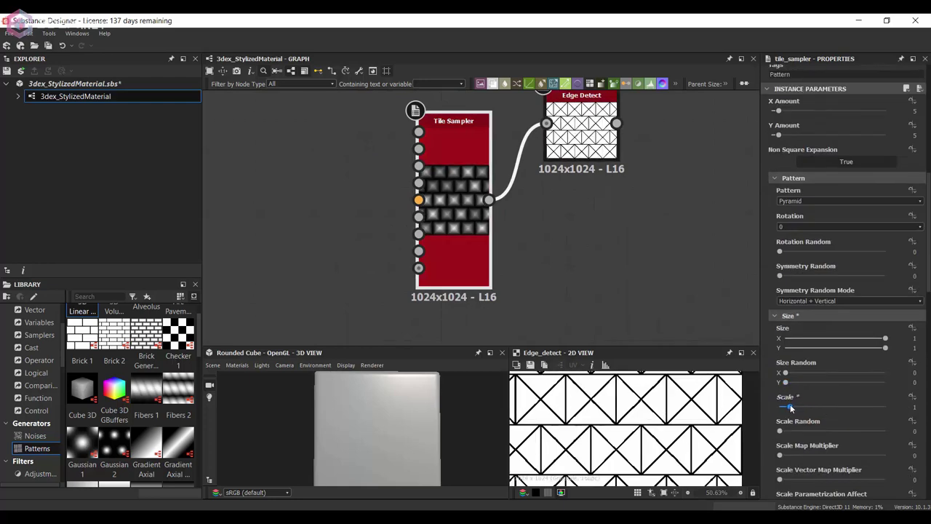
# - Reposition the Edge Detect node and add a Bevel node fed by its output
pyautogui.scroll(-1, 612, 422)
pyautogui.moveTo(604, 153); pyautogui.dragTo(503, 211, button='middle')
pyautogui.moveTo(503, 210); pyautogui.dragTo(504, 161)
pyautogui.moveTo(541, 149); pyautogui.dragTo(541, 166, button='middle')
pyautogui.press('space')
pyautogui.write('bevel')
pyautogui.press('Return')
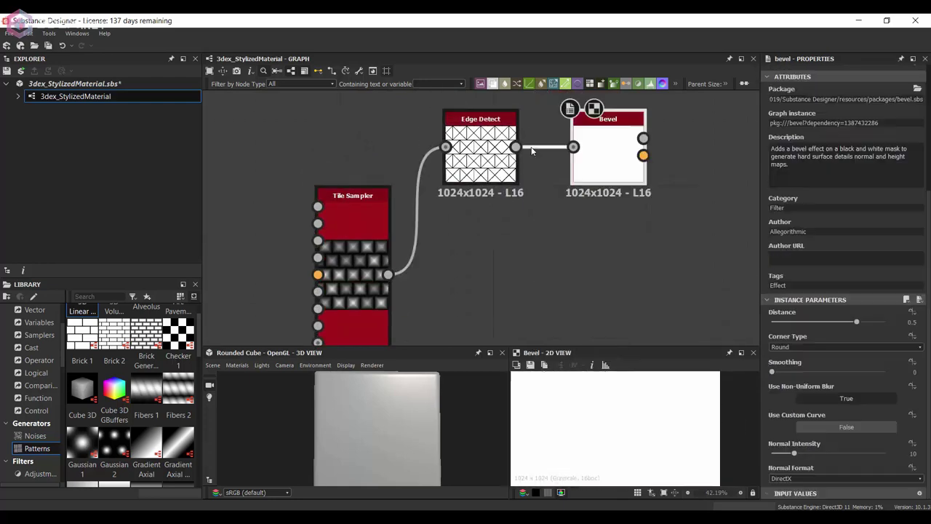
# - Set the Bevel's distance to 0.01 and inspect the softened edge lines
pyautogui.moveTo(836, 322); pyautogui.dragTo(828, 323)
pyautogui.scroll(5, 684, 412)
pyautogui.scroll(4, 641, 432)
pyautogui.scroll(-2, 566, 214)
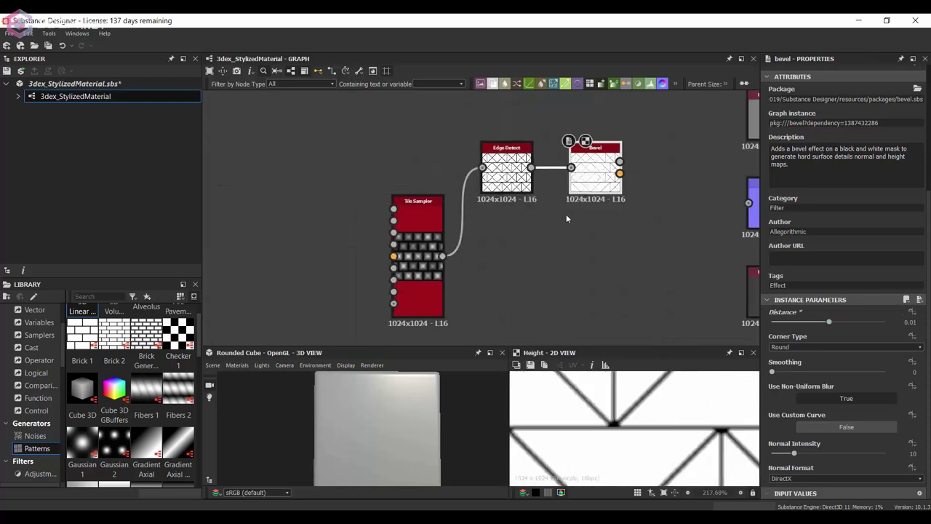
# - Add an Invert Grayscale node fed by the Bevel's height output
pyautogui.press('space')
pyautogui.write('inv')
pyautogui.click(633, 229)
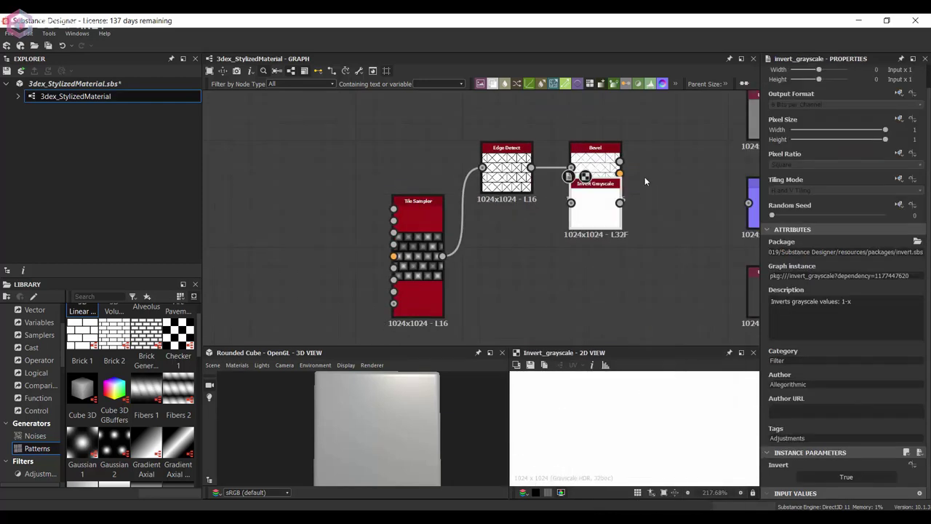
pyautogui.moveTo(668, 202); pyautogui.dragTo(609, 180)
# - Add a Blend node with the Tile Sampler as background and the Invert Grayscale output as foreground
pyautogui.press('space')
pyautogui.click(553, 233)
pyautogui.moveTo(442, 256); pyautogui.dragTo(518, 256)
pyautogui.moveTo(544, 254); pyautogui.dragTo(614, 255)
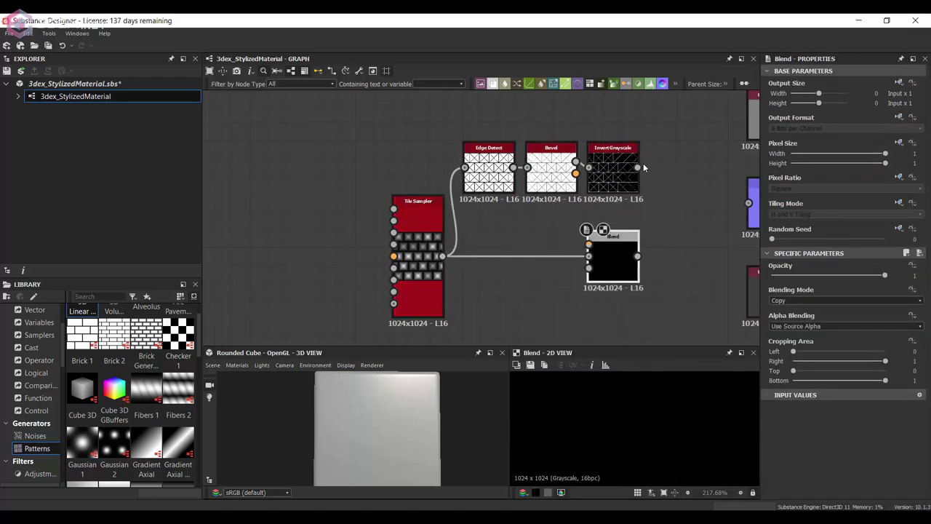
pyautogui.scroll(-7, 659, 406)
pyautogui.scroll(2, 596, 176)
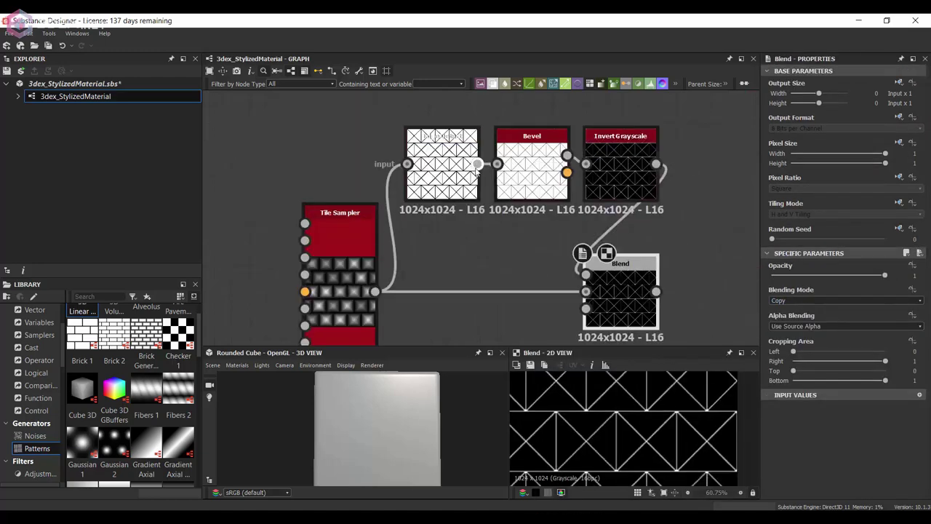
# - Try the Edge Detect output as the Blend node's opacity mask
pyautogui.moveTo(477, 163); pyautogui.dragTo(586, 309)
pyautogui.moveTo(583, 247); pyautogui.dragTo(549, 210)
pyautogui.click(563, 149)
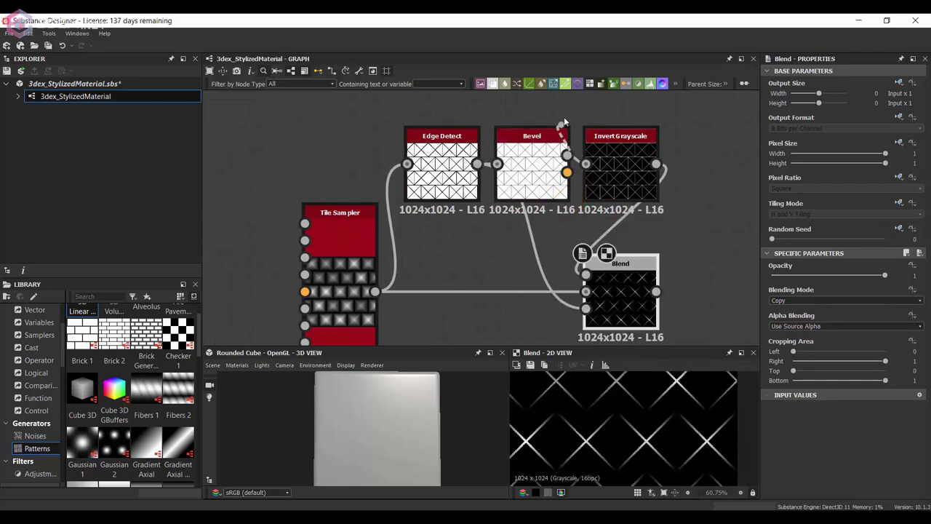
# - Reorder the chain so Invert Grayscale comes before Bevel and the Bevel's height output feeds the Blend's foreground
pyautogui.moveTo(603, 139); pyautogui.dragTo(604, 113)
pyautogui.moveTo(538, 138); pyautogui.dragTo(702, 164)
pyautogui.moveTo(478, 164); pyautogui.dragTo(585, 139)
pyautogui.moveTo(621, 138); pyautogui.dragTo(662, 189)
pyautogui.moveTo(726, 199); pyautogui.dragTo(675, 173)
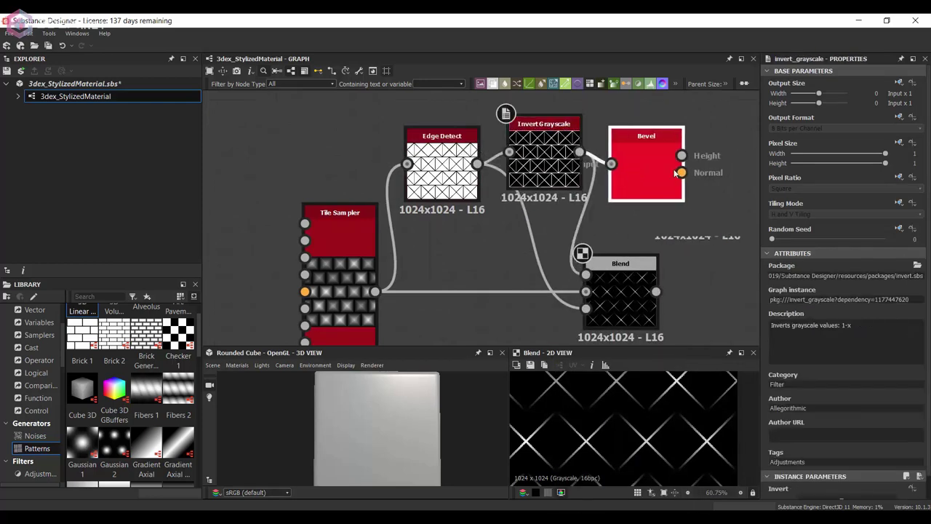
# - Set the Bevel's distance to about -0.01 and preview the Blend result
pyautogui.doubleClick(640, 179)
pyautogui.scroll(-3, 827, 379)
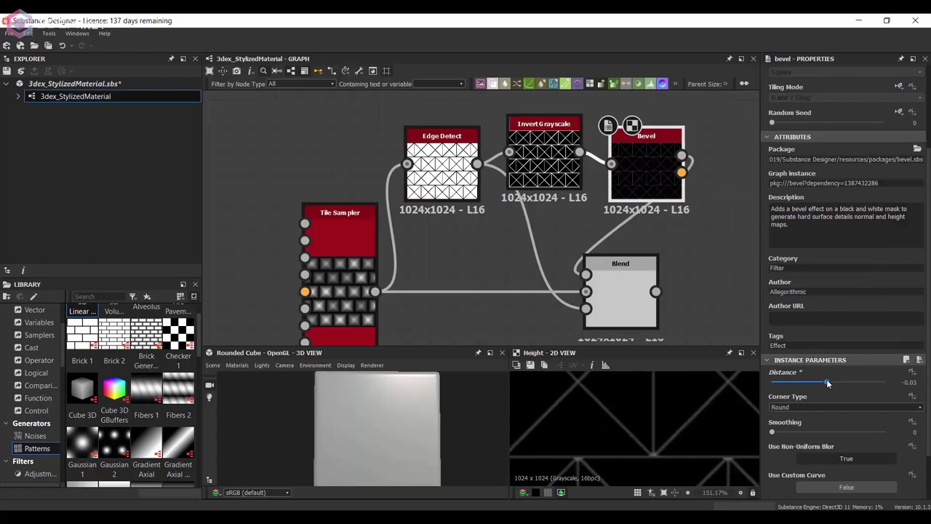
pyautogui.doubleClick(621, 278)
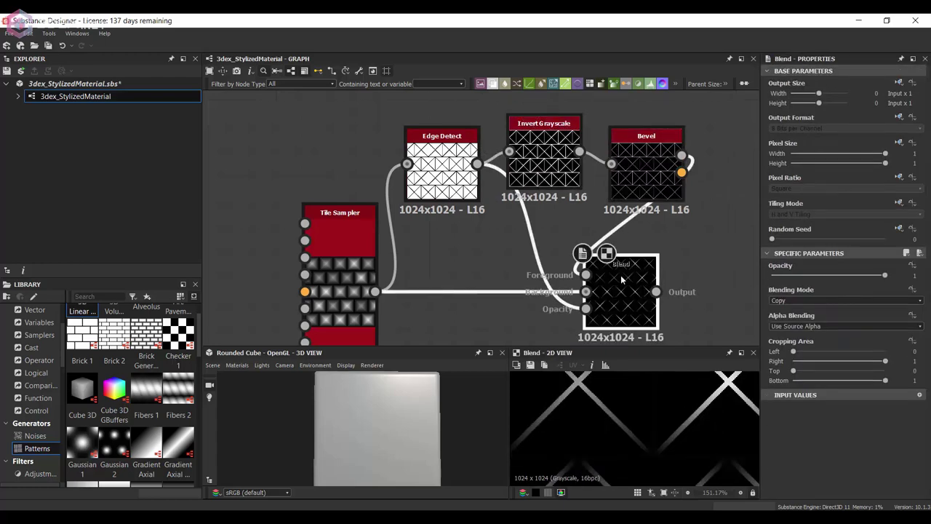
# - Use the Invert Grayscale output as the Blend's opacity mask and rearrange the nodes of the upper chain
pyautogui.moveTo(442, 157); pyautogui.dragTo(416, 131)
pyautogui.moveTo(599, 305); pyautogui.dragTo(587, 308)
pyautogui.moveTo(547, 154); pyautogui.dragTo(522, 139)
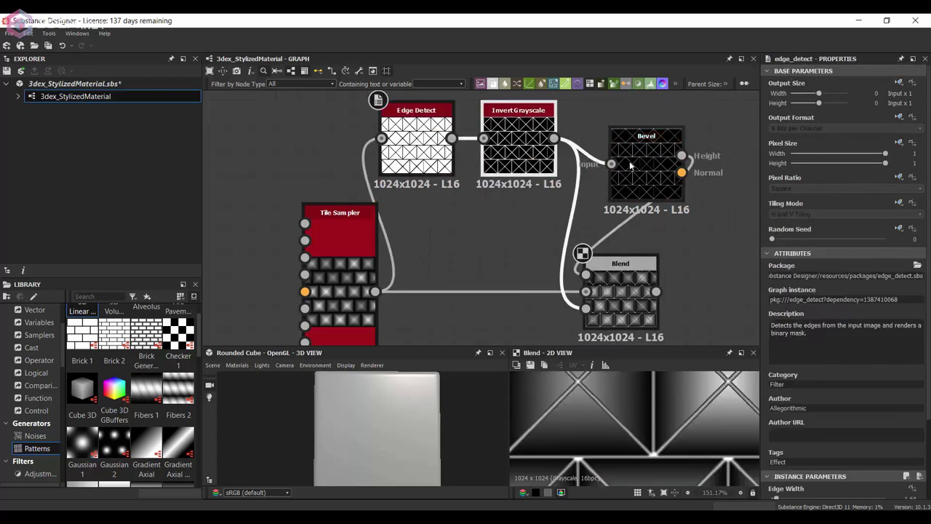
pyautogui.moveTo(629, 161); pyautogui.dragTo(605, 134)
# - Connect the Blend output to the input of the Normal node
pyautogui.scroll(-6, 657, 409)
pyautogui.scroll(3, 657, 410)
pyautogui.scroll(-5, 635, 234)
pyautogui.scroll(1, 635, 235)
pyautogui.moveTo(712, 243); pyautogui.dragTo(597, 217, button='middle')
pyautogui.moveTo(596, 216); pyautogui.dragTo(619, 207)
pyautogui.moveTo(532, 239); pyautogui.dragTo(608, 202)
# - Set the Normal node's intensity to 5 and check the relief on the 3D cube
pyautogui.doubleClick(630, 204)
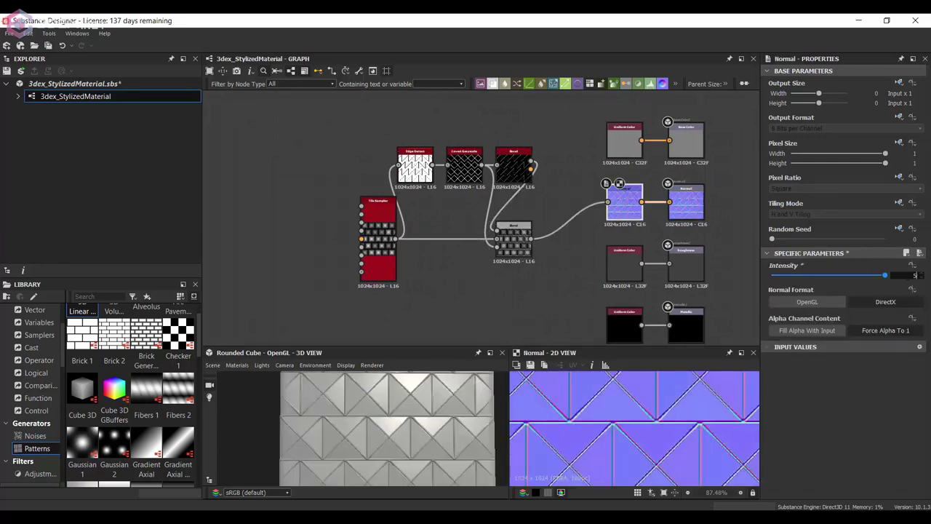
pyautogui.press('Return')
pyautogui.moveTo(436, 400); pyautogui.dragTo(451, 422)
# - Try a Normal intensity of 10 and inspect the relief on the 3D cube
pyautogui.click(906, 275)
pyautogui.write('10')
pyautogui.press('Return')
pyautogui.scroll(-3, 437, 401)
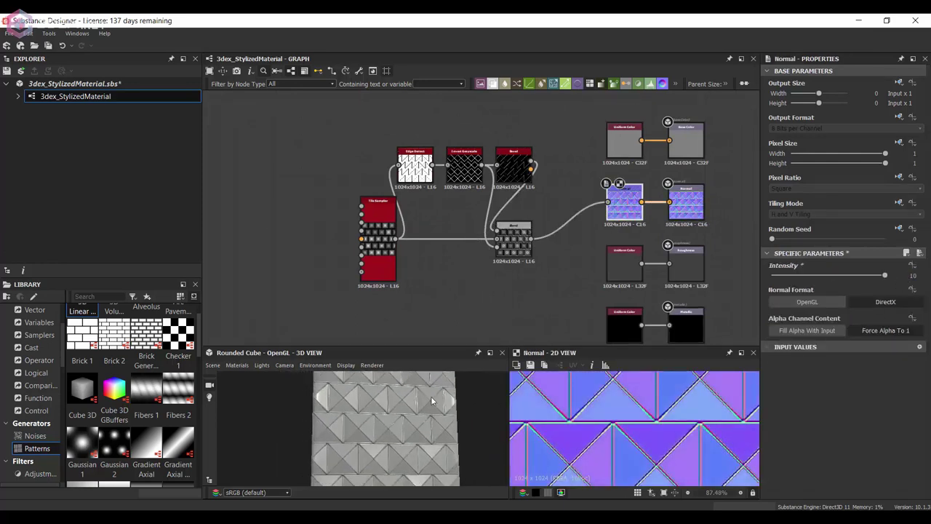
pyautogui.scroll(3, 370, 407)
pyautogui.moveTo(370, 408); pyautogui.dragTo(393, 409)
# - Set the Normal node's intensity back to 5
pyautogui.click(912, 275)
pyautogui.write('5')
pyautogui.press('Return')
pyautogui.scroll(4, 409, 415)
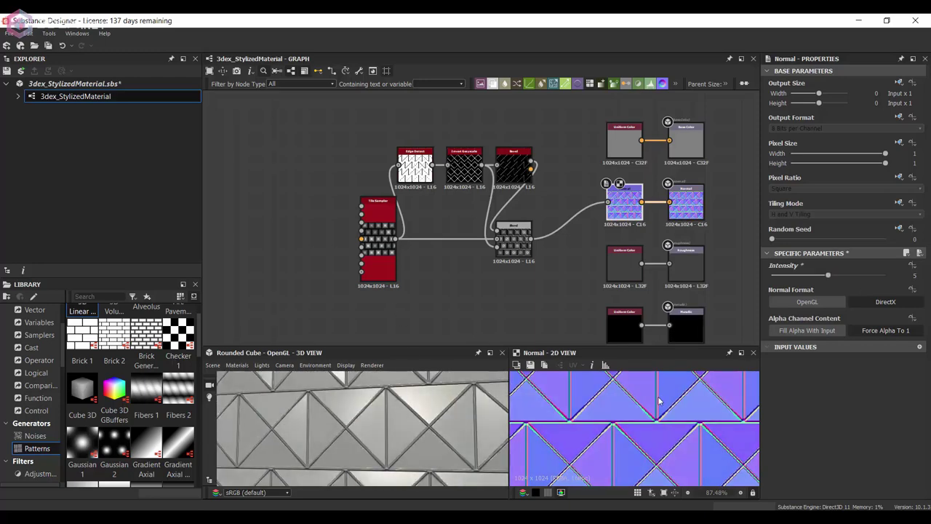
# - Set the Bevel's smoothing to about 0.23 with the Round corner type
pyautogui.scroll(5, 471, 174)
pyautogui.click(582, 166)
pyautogui.scroll(-4, 817, 366)
pyautogui.moveTo(773, 372); pyautogui.dragTo(793, 374)
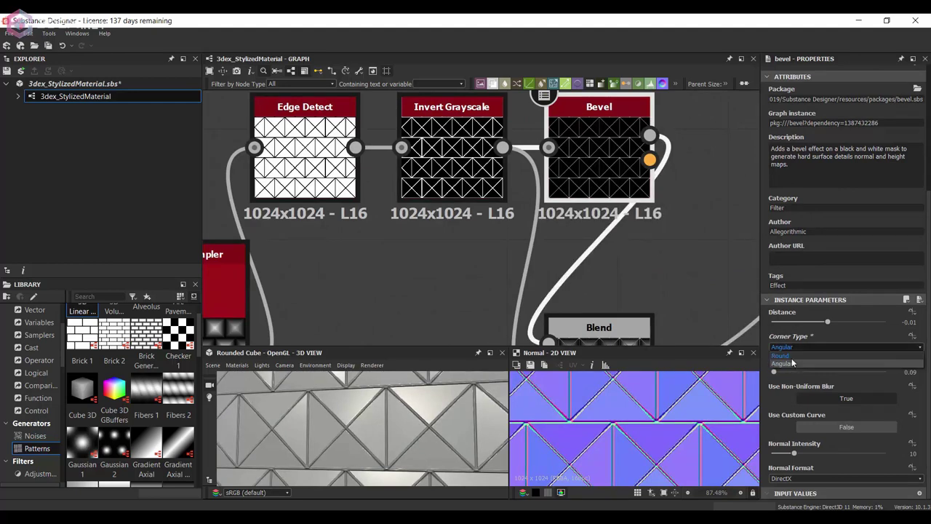
pyautogui.moveTo(783, 373)
pyautogui.mouseDown()
pyautogui.moveTo(813, 376)
pyautogui.moveTo(776, 372)
pyautogui.mouseUp()
pyautogui.scroll(-2, 517, 214)
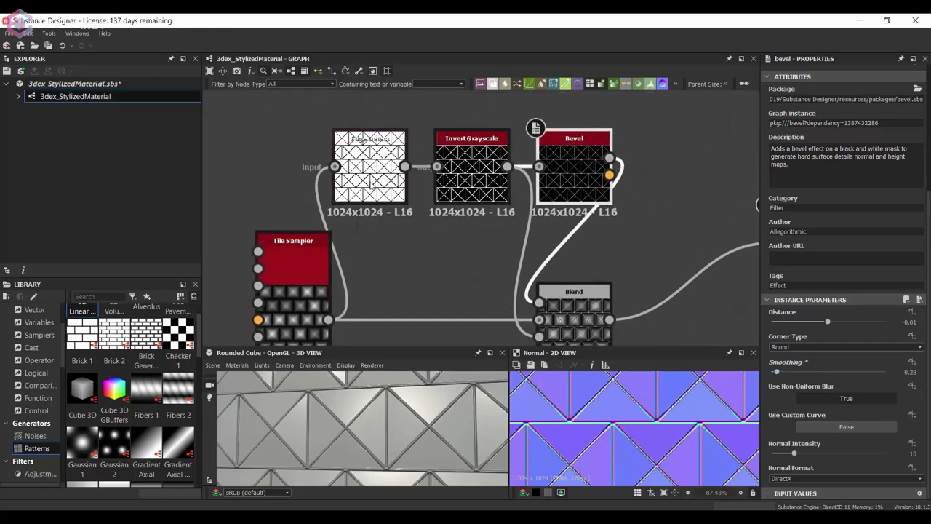
# - Make room in the graph and add a Blur HQ Grayscale node fed by Invert Grayscale, with intensity 0.61
pyautogui.moveTo(369, 154); pyautogui.dragTo(319, 139)
pyautogui.moveTo(283, 274); pyautogui.dragTo(232, 286)
pyautogui.press('space')
pyautogui.write('bl')
pyautogui.click(465, 321)
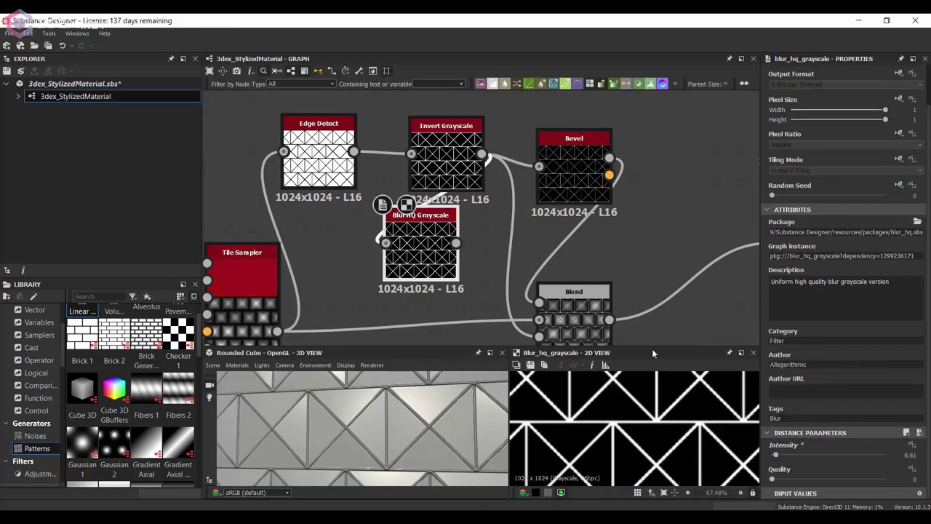
# - Place the blur node before the Blend, use it as the opacity mask, and check the result in 3D
pyautogui.moveTo(496, 293); pyautogui.dragTo(487, 243, button='middle')
pyautogui.moveTo(412, 197); pyautogui.dragTo(447, 294)
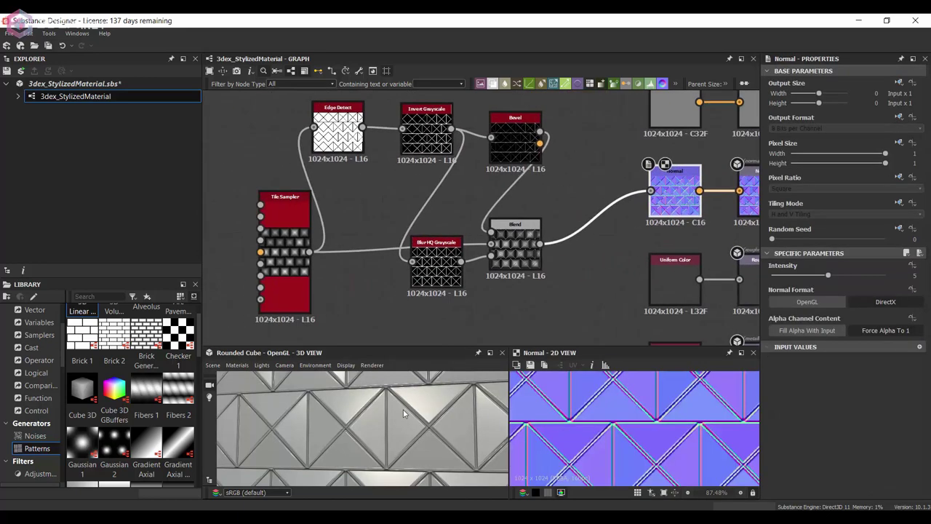
pyautogui.scroll(-3, 404, 413)
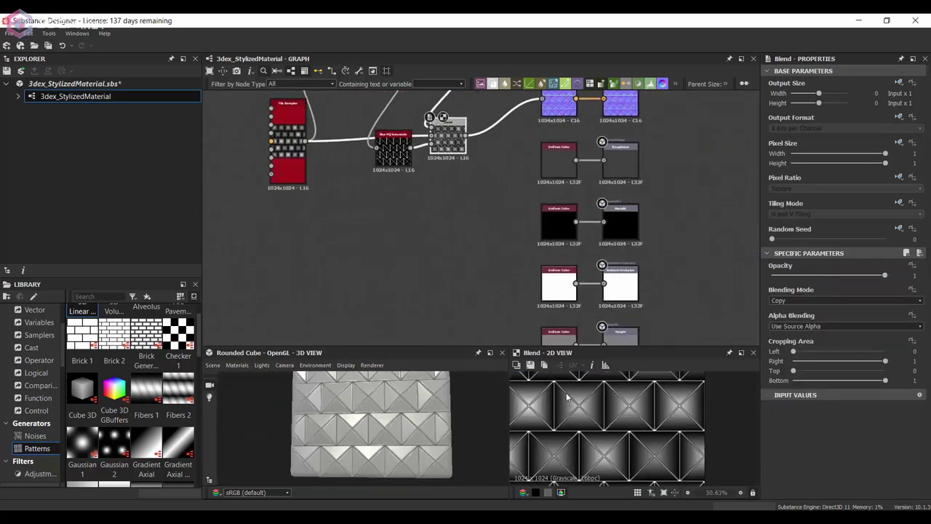
# - Connect the Blend output to the Height output node and open the default material's properties
pyautogui.moveTo(515, 192); pyautogui.dragTo(521, 160, button='middle')
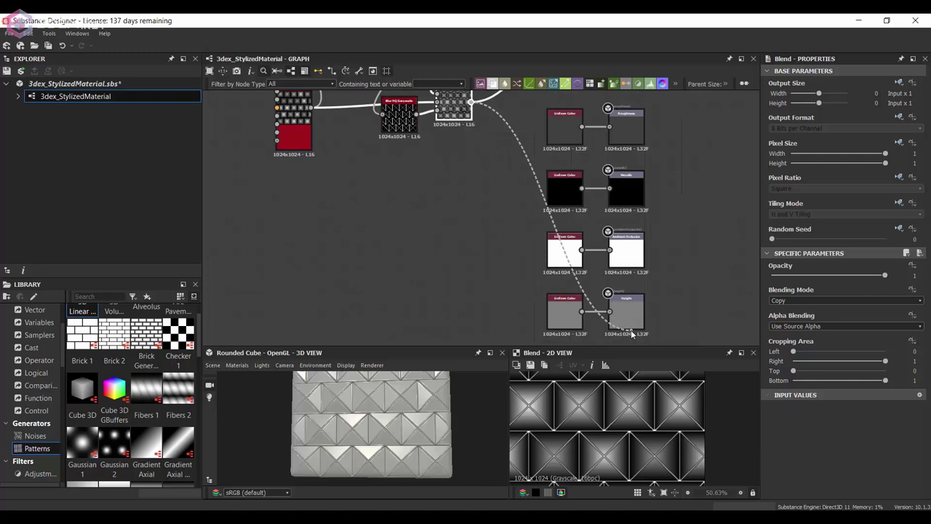
pyautogui.moveTo(267, 379)
pyautogui.click(473, 424)
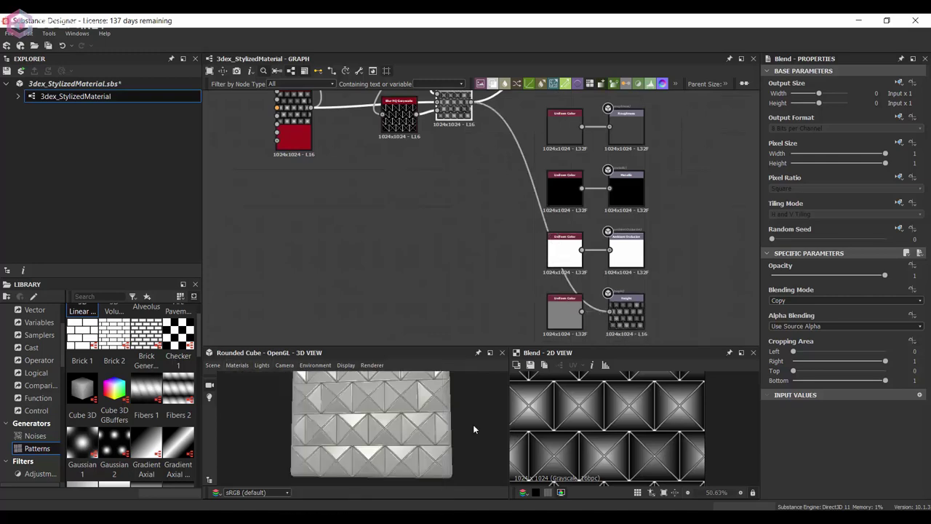
pyautogui.click(212, 365)
pyautogui.click(259, 227)
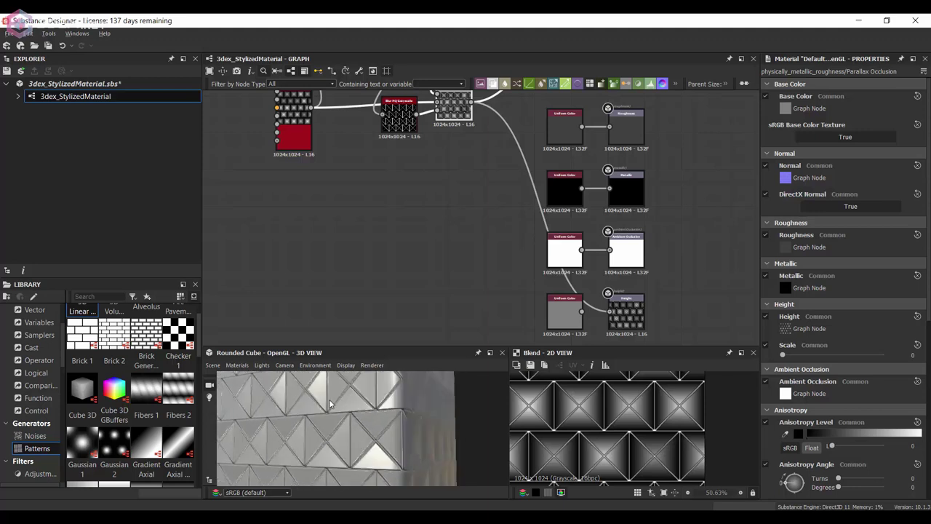
# - Switch the 3D material to the Tessellation shader and set the height scale to about 2.73
pyautogui.click(237, 365)
pyautogui.moveTo(251, 378)
pyautogui.click(422, 426)
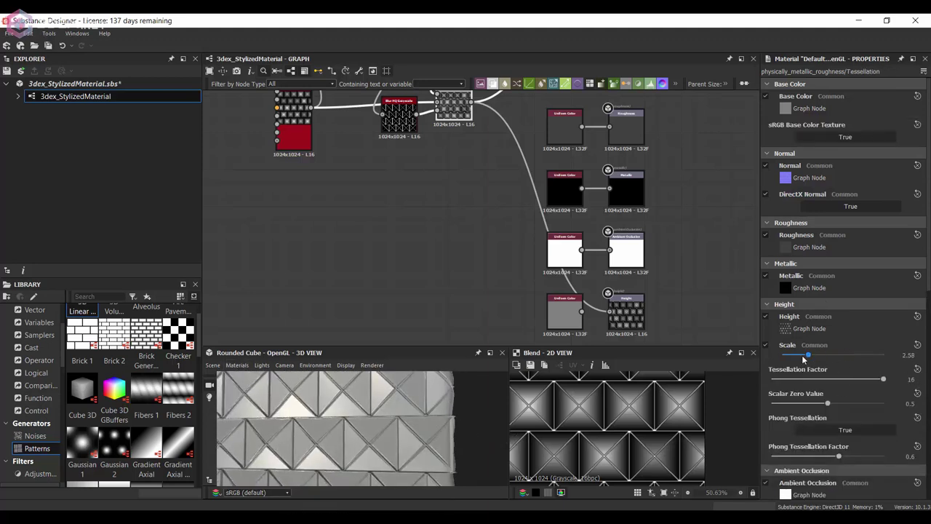
pyautogui.moveTo(429, 414); pyautogui.dragTo(401, 403)
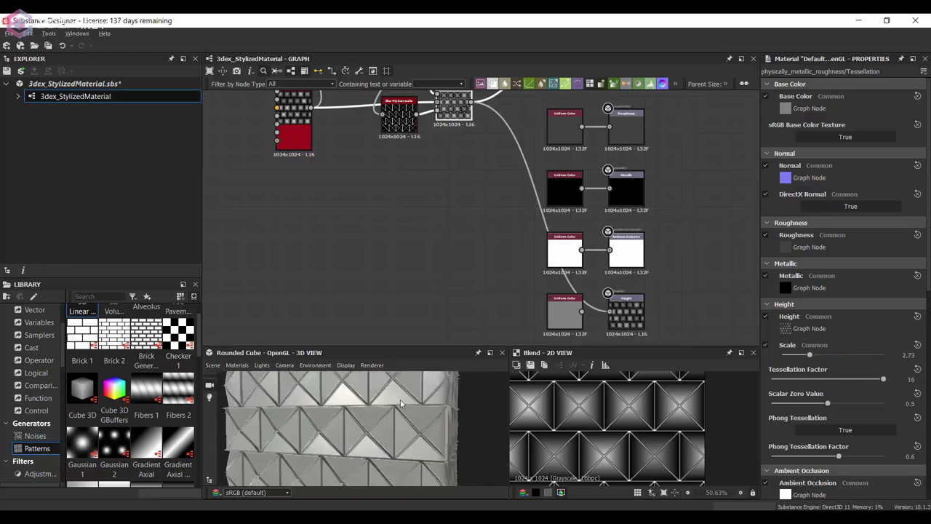
# - Set the material's scalar zero value to 0.4 and height scale to 4.45, checking the displaced tiles on the cube
pyautogui.moveTo(401, 403); pyautogui.dragTo(392, 429, button='right')
pyautogui.moveTo(392, 428); pyautogui.dragTo(391, 453)
pyautogui.moveTo(390, 453); pyautogui.dragTo(391, 397, button='right')
pyautogui.moveTo(390, 397); pyautogui.dragTo(465, 390)
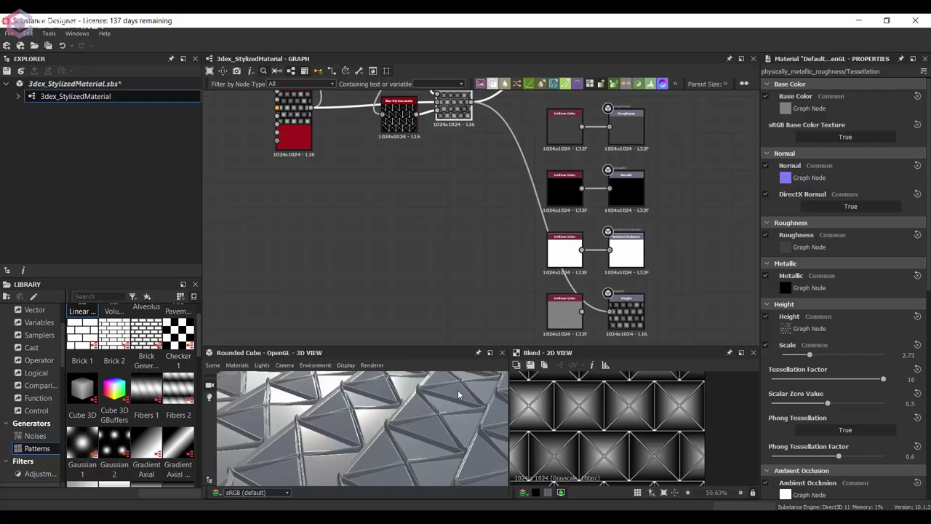
pyautogui.moveTo(827, 402)
pyautogui.mouseDown()
pyautogui.moveTo(793, 398)
pyautogui.moveTo(818, 400)
pyautogui.mouseUp()
pyautogui.moveTo(841, 355)
pyautogui.mouseDown()
pyautogui.moveTo(790, 354)
pyautogui.moveTo(827, 355)
pyautogui.mouseUp()
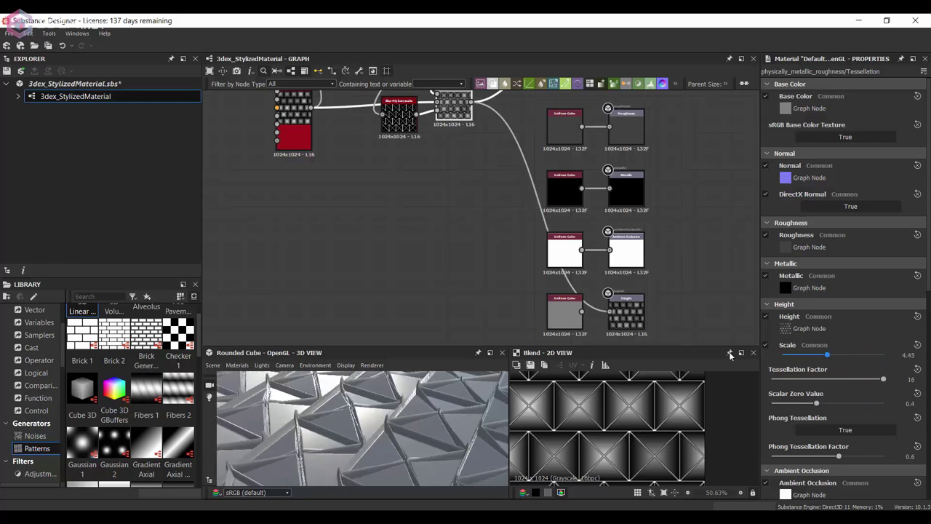
pyautogui.scroll(-3, 448, 416)
pyautogui.moveTo(449, 416); pyautogui.dragTo(327, 382)
pyautogui.scroll(1, 482, 180)
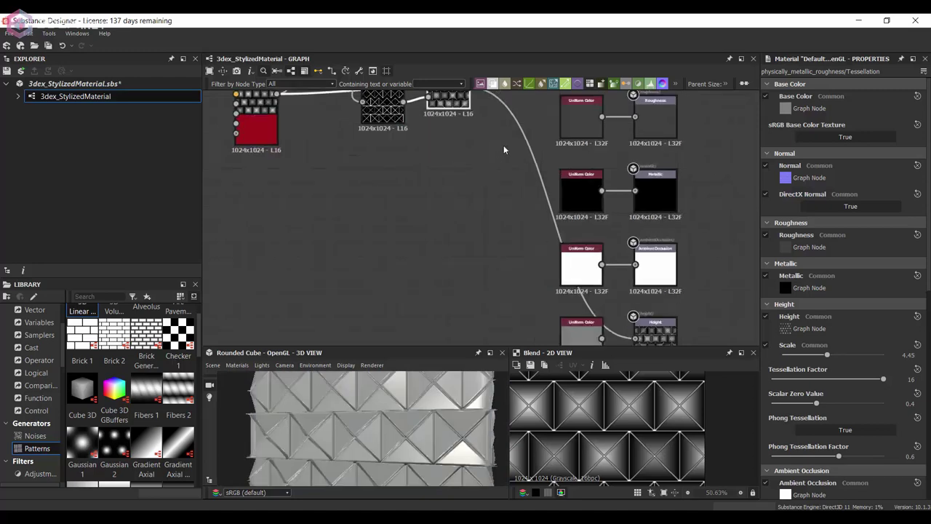
# - Insert a Histogram Range node between the Blend and the Height output, and check the displaced cube
pyautogui.click(530, 142)
pyautogui.press('space')
pyautogui.click(586, 169)
pyautogui.moveTo(525, 155); pyautogui.dragTo(453, 281)
pyautogui.moveTo(418, 432); pyautogui.dragTo(375, 427)
# - Move the Invert Grayscale and Bevel nodes closer to Edge Detect to make room before the Blend
pyautogui.moveTo(412, 109); pyautogui.dragTo(455, 236, button='middle')
pyautogui.moveTo(382, 140); pyautogui.dragTo(416, 190, button='middle')
pyautogui.scroll(3, 417, 192)
pyautogui.moveTo(473, 188); pyautogui.dragTo(395, 187)
pyautogui.moveTo(575, 233); pyautogui.dragTo(546, 192, button='middle')
pyautogui.moveTo(582, 166); pyautogui.dragTo(480, 167)
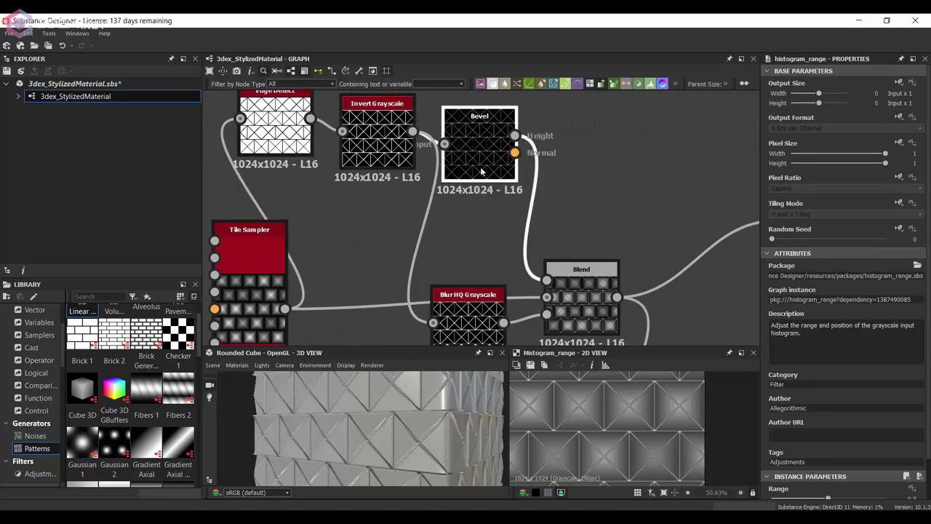
# - Preview the Bevel node and insert a Levels node between its Height output and the Blend
pyautogui.doubleClick(480, 167)
pyautogui.click(533, 218)
pyautogui.press('space')
pyautogui.write('his')
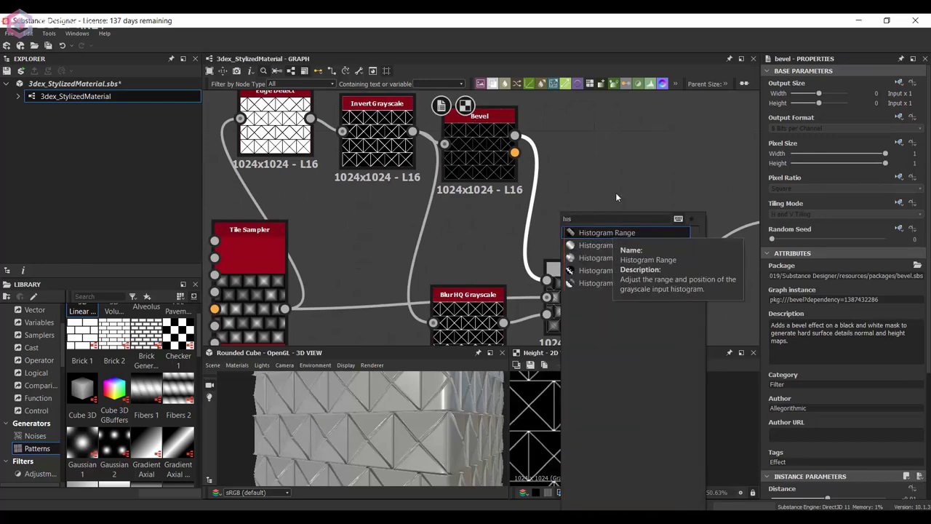
pyautogui.click(590, 233)
pyautogui.press('space')
pyautogui.click(590, 234)
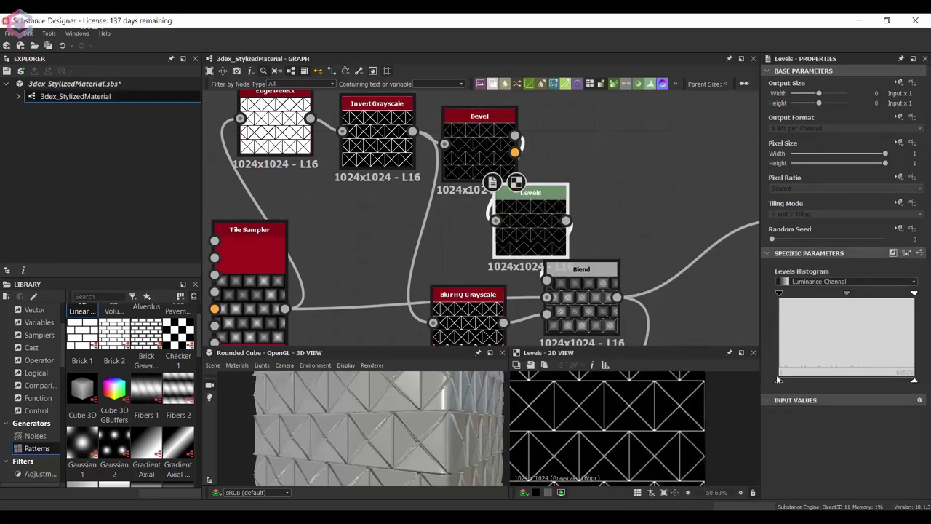
# - Lower the Levels output white point to about half the range and check the edge lines on the cube
pyautogui.moveTo(912, 379); pyautogui.dragTo(844, 375)
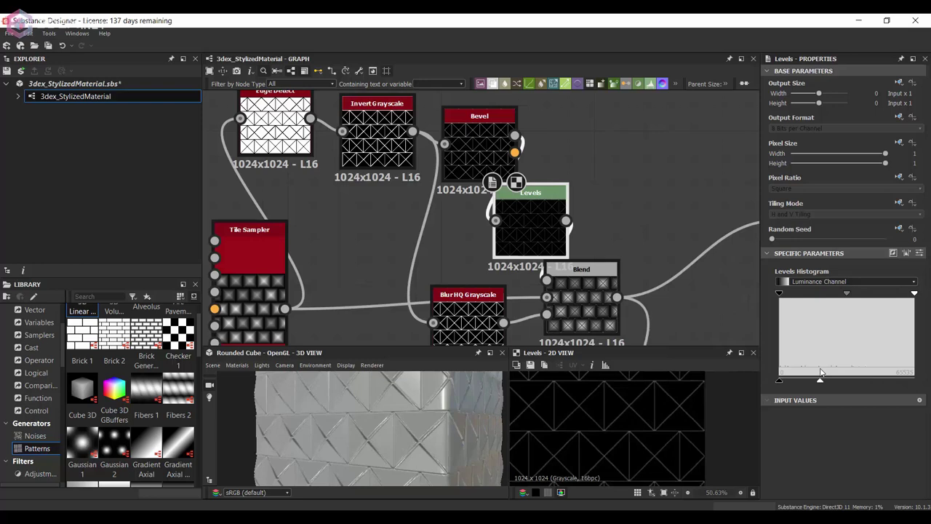
pyautogui.click(570, 266)
pyautogui.moveTo(381, 426); pyautogui.dragTo(410, 425)
pyautogui.click(531, 218)
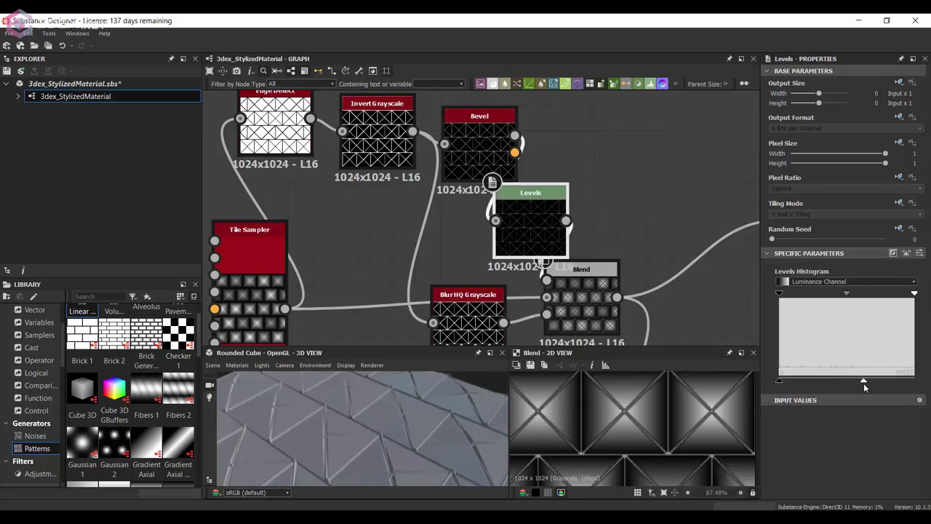
# - Move the Normal node away from its output node and add a Curvature Smooth node fed by it
pyautogui.scroll(-5, 557, 211)
pyautogui.scroll(2, 469, 185)
pyautogui.moveTo(389, 142); pyautogui.dragTo(499, 288)
pyautogui.moveTo(671, 243); pyautogui.dragTo(515, 230, button='middle')
pyautogui.moveTo(586, 225); pyautogui.dragTo(482, 225)
pyautogui.doubleClick(484, 225)
pyautogui.press('space')
pyautogui.write('cur')
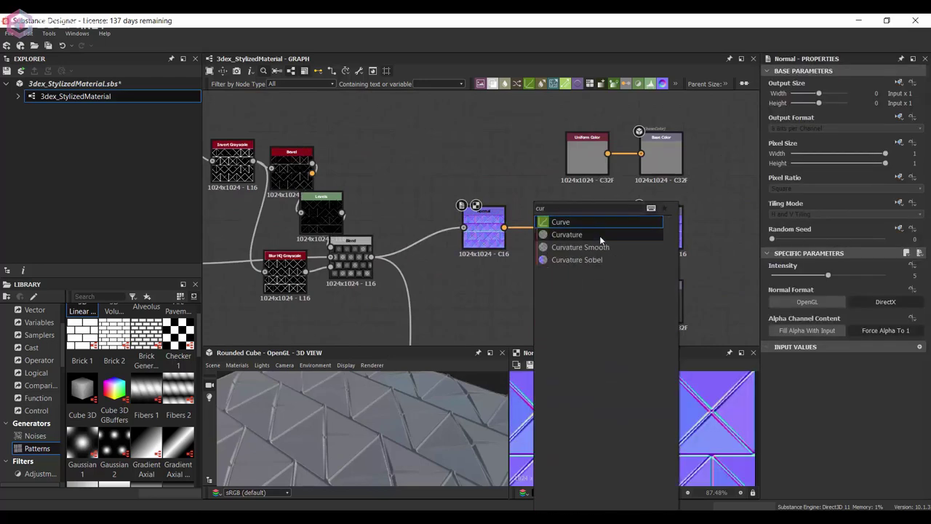
pyautogui.click(599, 247)
# - Connect Curvature Smooth to the Base Color output and delete the Uniform Color node that fed it
pyautogui.moveTo(579, 169); pyautogui.dragTo(640, 154)
pyautogui.moveTo(593, 156); pyautogui.dragTo(579, 115)
pyautogui.press('Delete')
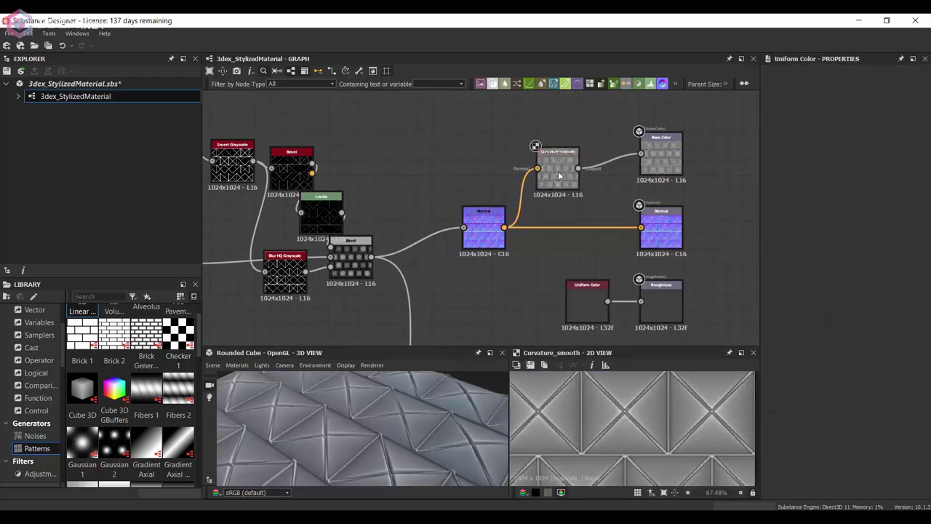
pyautogui.moveTo(558, 171); pyautogui.dragTo(558, 148)
pyautogui.moveTo(455, 404)
pyautogui.mouseDown()
pyautogui.moveTo(404, 406)
pyautogui.moveTo(461, 399)
pyautogui.mouseUp()
# - Set the Edge Detect node's edge width to 3.49
pyautogui.moveTo(216, 171); pyautogui.dragTo(358, 191, button='middle')
pyautogui.scroll(2, 358, 191)
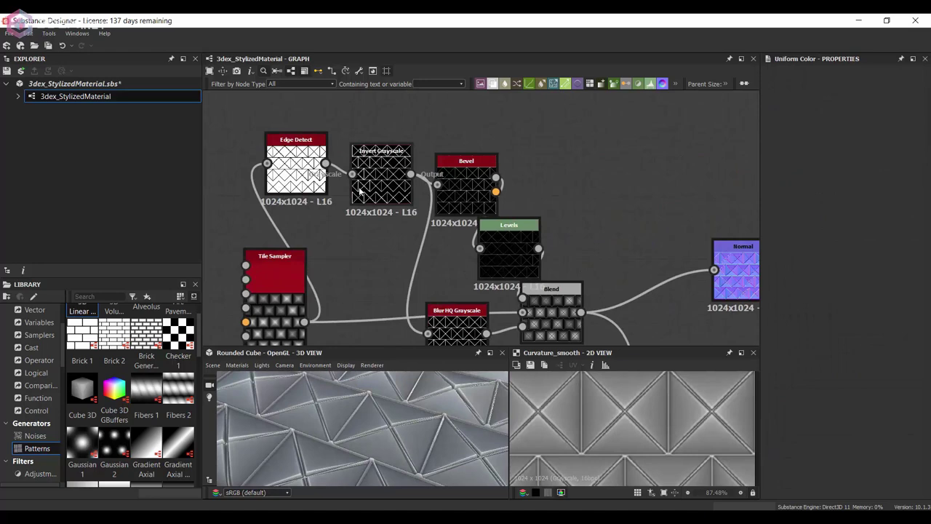
pyautogui.click(302, 169)
pyautogui.scroll(-3, 796, 412)
pyautogui.moveTo(777, 402); pyautogui.dragTo(792, 400)
pyautogui.scroll(-3, 373, 443)
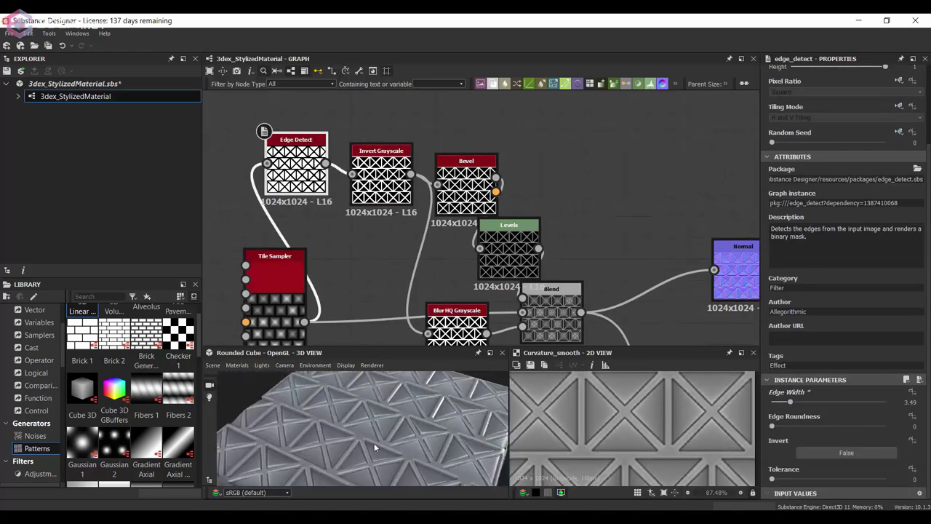
# - Preview the Blur HQ Grayscale node, connect its output to the Metallic output, and check the cube
pyautogui.scroll(-2, 480, 204)
pyautogui.moveTo(467, 295); pyautogui.dragTo(422, 261, button='middle')
pyautogui.scroll(1, 421, 262)
pyautogui.doubleClick(419, 264)
pyautogui.scroll(-1, 349, 208)
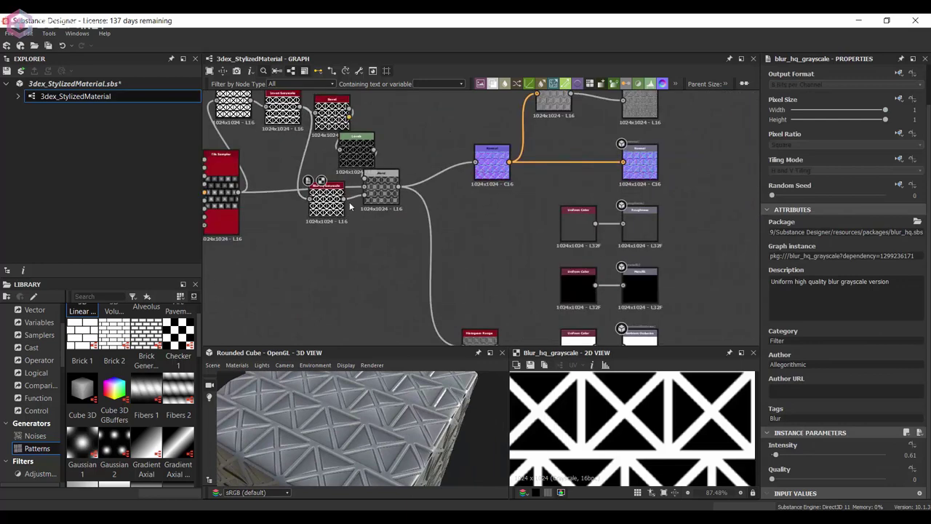
pyautogui.moveTo(561, 299); pyautogui.dragTo(623, 286)
pyautogui.moveTo(437, 400); pyautogui.dragTo(410, 399)
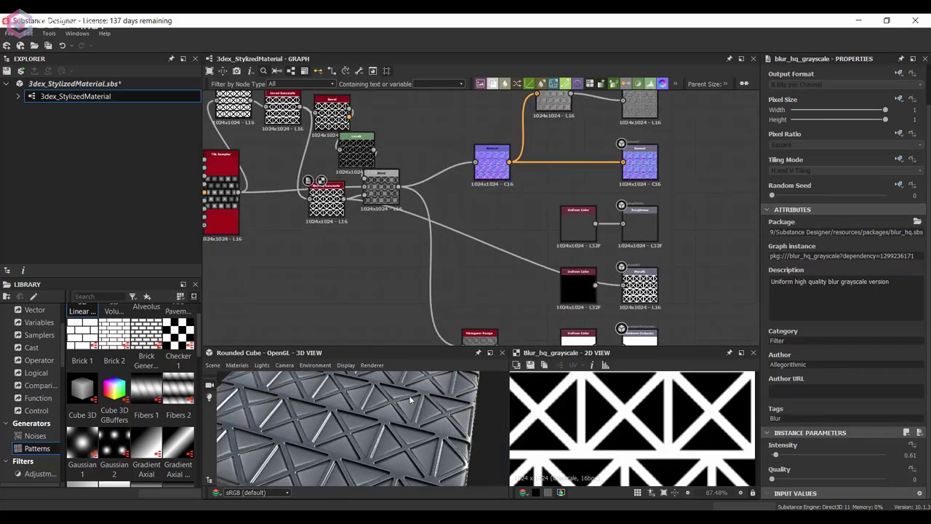
pyautogui.scroll(-3, 400, 413)
pyautogui.scroll(3, 400, 411)
# - Move the black Uniform Color node away from the Metallic output and duplicate it, making one of the two light grey
pyautogui.moveTo(575, 280); pyautogui.dragTo(486, 279)
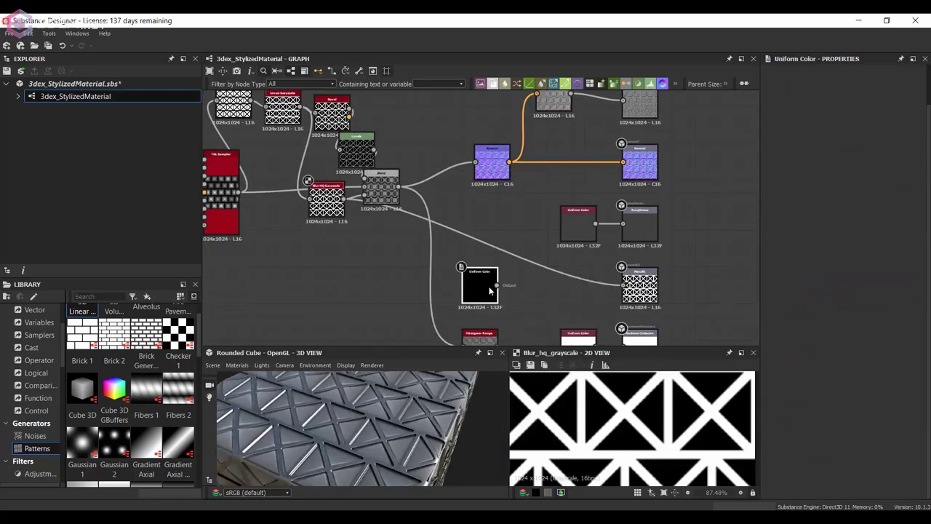
pyautogui.hotkey('ctrl', 'd')
pyautogui.moveTo(491, 290); pyautogui.dragTo(498, 295)
# - Add a Blend before the Metallic output, combining the black and light grey colors with the blurred edge mask as opacity
pyautogui.press('space')
pyautogui.write('bl')
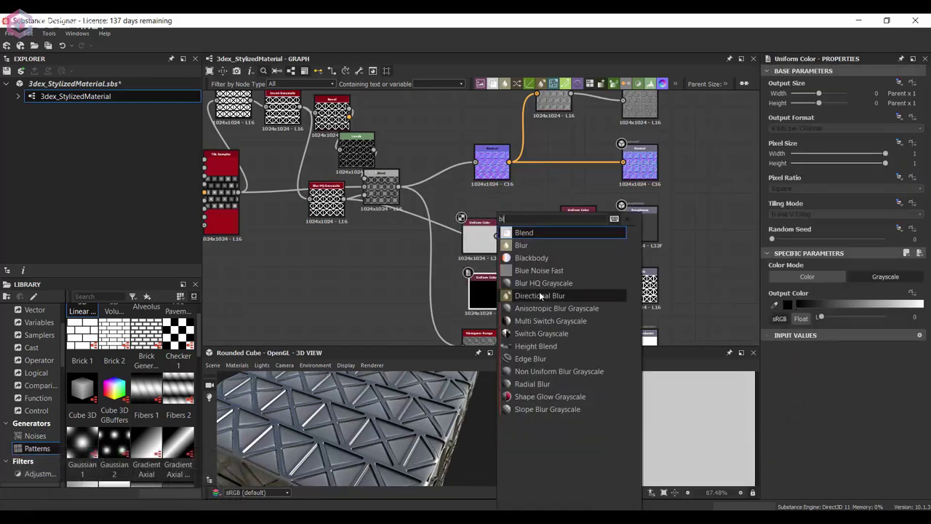
pyautogui.press('Return')
pyautogui.moveTo(497, 235); pyautogui.dragTo(531, 283)
pyautogui.moveTo(345, 199); pyautogui.dragTo(549, 277)
pyautogui.moveTo(497, 236); pyautogui.dragTo(549, 284)
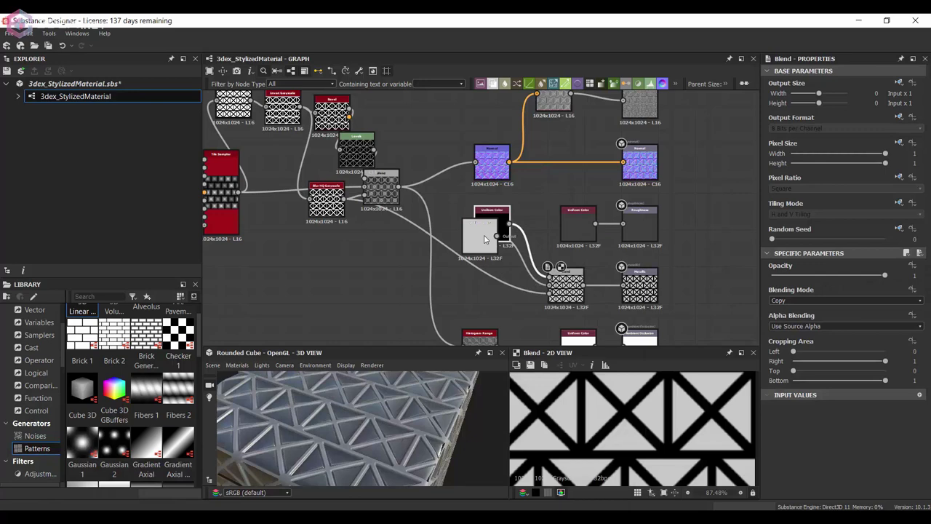
pyautogui.moveTo(412, 393); pyautogui.dragTo(393, 407)
pyautogui.click(487, 287)
pyautogui.click(492, 236)
# - Preview the Curvature Smooth node and move it farther from the Base Color output to make room
pyautogui.moveTo(546, 104); pyautogui.dragTo(545, 208, button='middle')
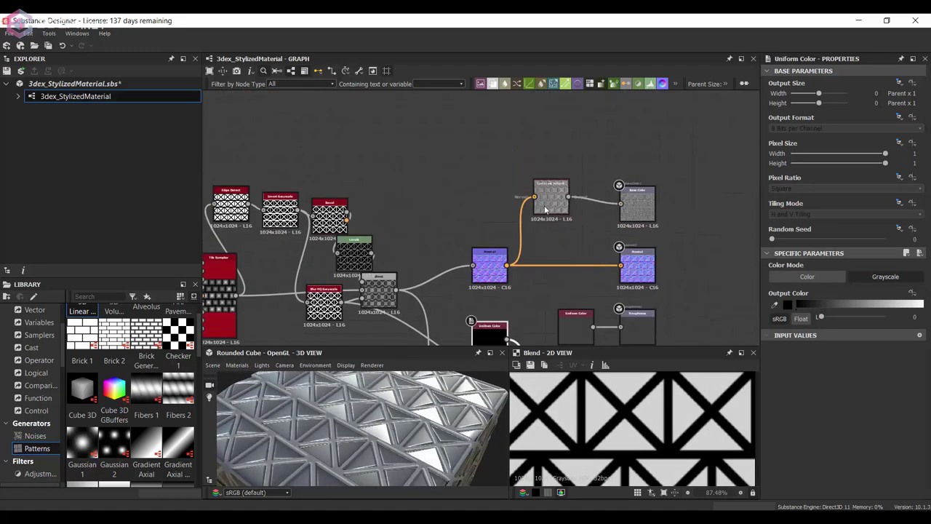
pyautogui.doubleClick(545, 208)
pyautogui.moveTo(545, 208); pyautogui.dragTo(504, 208)
pyautogui.moveTo(536, 218); pyautogui.dragTo(536, 202, button='middle')
pyautogui.press('space')
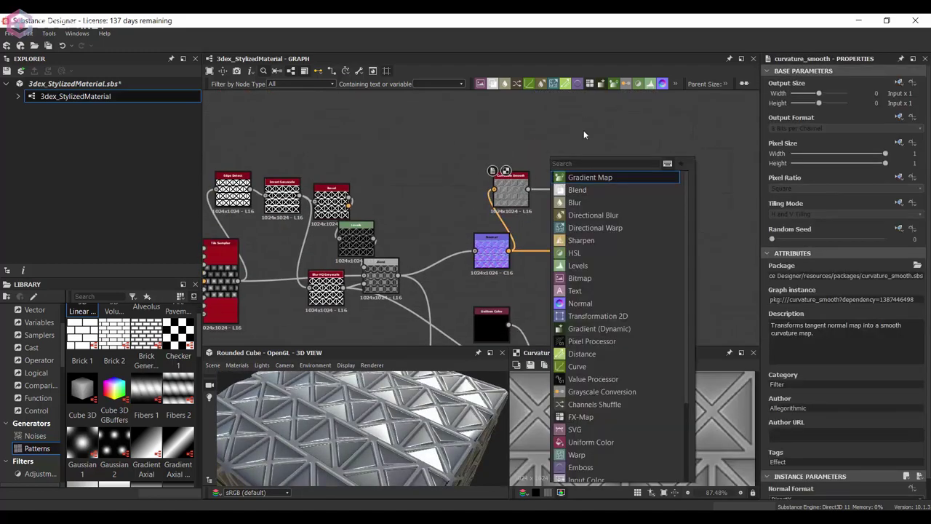
pyautogui.click(584, 130)
# - Add a Flood Fill node fed by the Edge Detect output and place it above the Bevel and Levels nodes
pyautogui.scroll(3, 238, 245)
pyautogui.doubleClick(413, 232)
pyautogui.press('space')
pyautogui.write('flood')
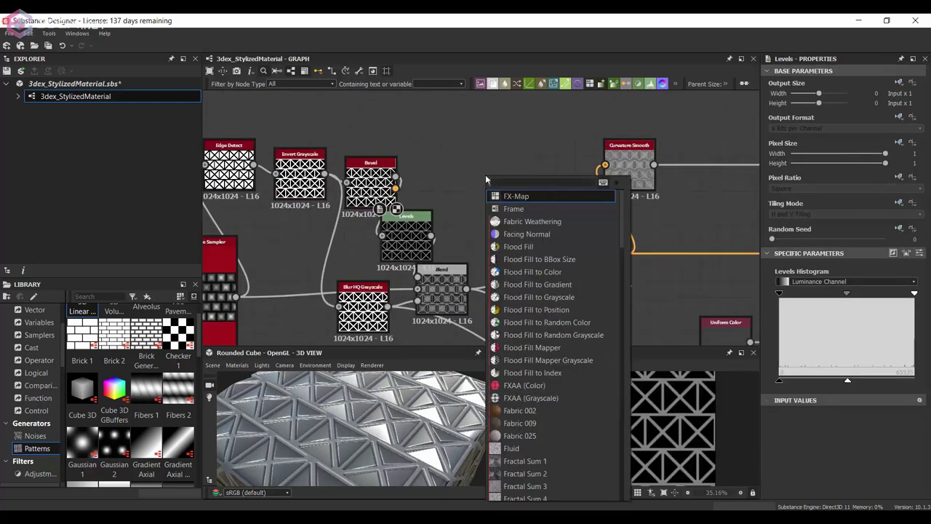
pyautogui.press('Return')
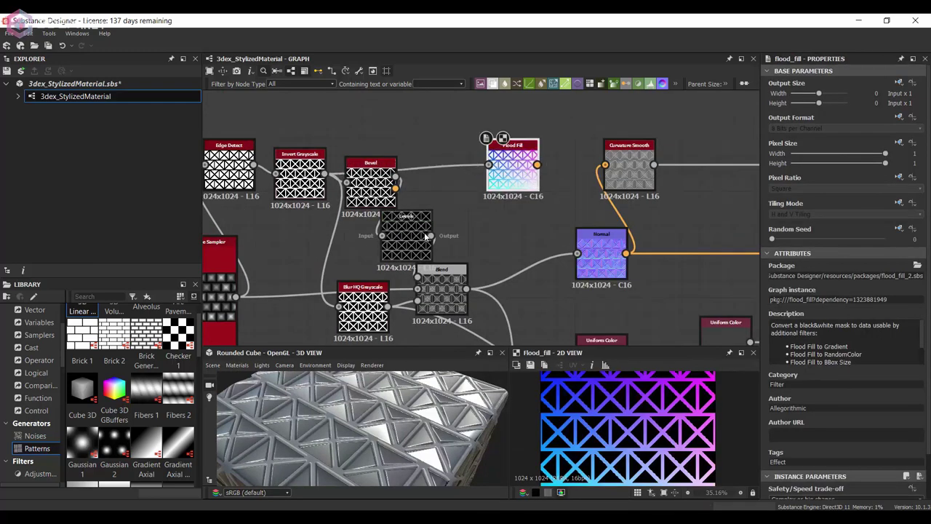
pyautogui.moveTo(512, 166); pyautogui.dragTo(513, 166)
pyautogui.scroll(1, 512, 165)
pyautogui.moveTo(513, 166); pyautogui.dragTo(444, 197, button='middle')
pyautogui.moveTo(444, 196); pyautogui.dragTo(402, 153)
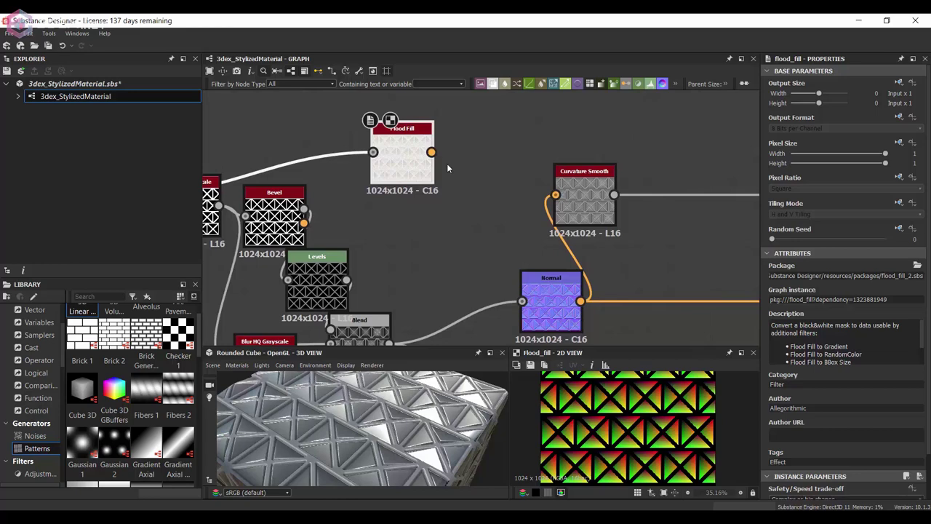
# - Add Flood Fill to Random Color after Flood Fill, and blend it with Curvature Smooth in a new Blend before Base Color
pyautogui.press('space')
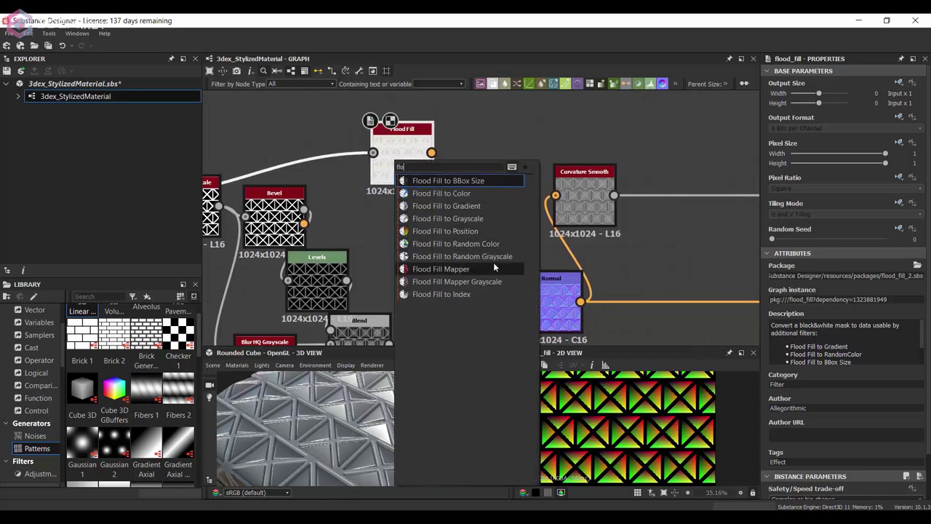
pyautogui.click(489, 244)
pyautogui.scroll(-1, 625, 174)
pyautogui.moveTo(626, 175); pyautogui.dragTo(495, 155, button='middle')
pyautogui.click(511, 174)
pyautogui.press('space')
pyautogui.write('bl')
pyautogui.press('Return')
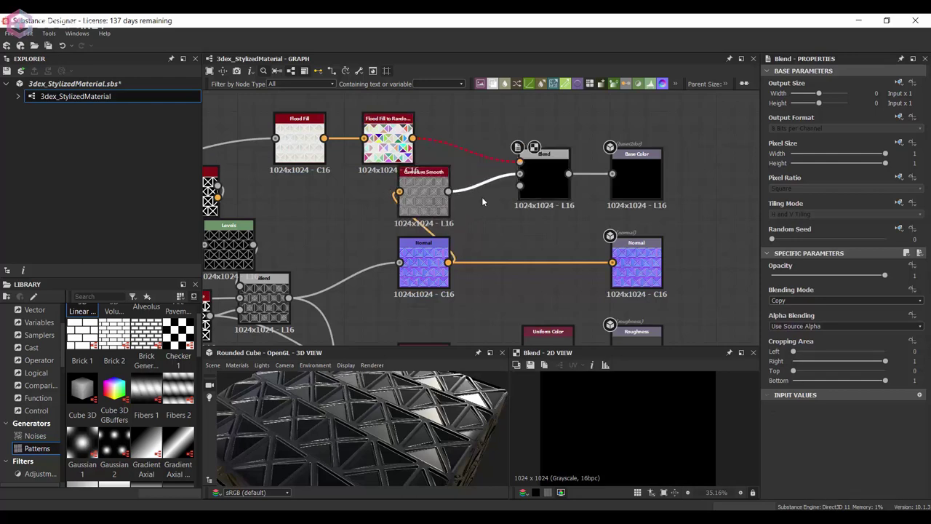
# - Insert a Gradient Map between Curvature Smooth and the Base Color Blend, tidy the nodes, and check the colored tiles
pyautogui.press('space')
pyautogui.write('gr')
pyautogui.press('Return')
pyautogui.moveTo(482, 186); pyautogui.dragTo(476, 195)
pyautogui.moveTo(545, 174); pyautogui.dragTo(548, 166)
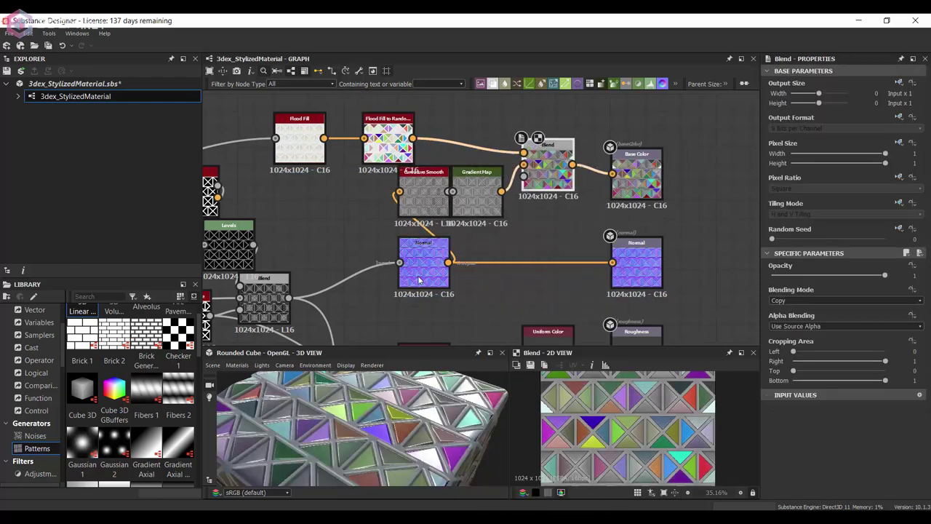
pyautogui.moveTo(478, 203); pyautogui.dragTo(477, 221)
pyautogui.moveTo(379, 414)
pyautogui.mouseDown()
pyautogui.moveTo(364, 437)
pyautogui.moveTo(410, 402)
pyautogui.moveTo(393, 411)
pyautogui.mouseUp()
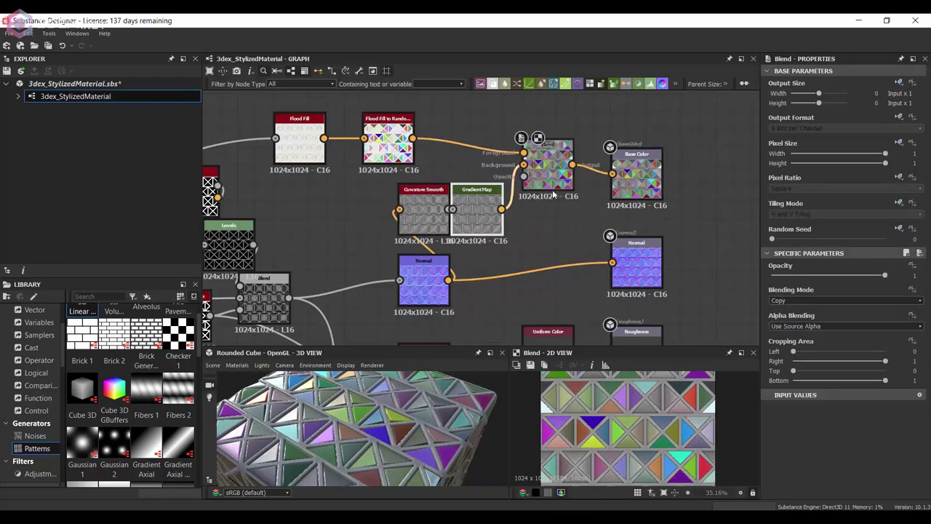
# - Try different blending modes on the Base Color Blend, including Multiply and Divide, and return to Copy
pyautogui.scroll(3, 555, 180)
pyautogui.click(555, 180)
pyautogui.click(818, 300)
pyautogui.click(803, 312)
pyautogui.press('Down')
pyautogui.press('Down')
pyautogui.press('Down')
pyautogui.press('Down')
pyautogui.press('Down')
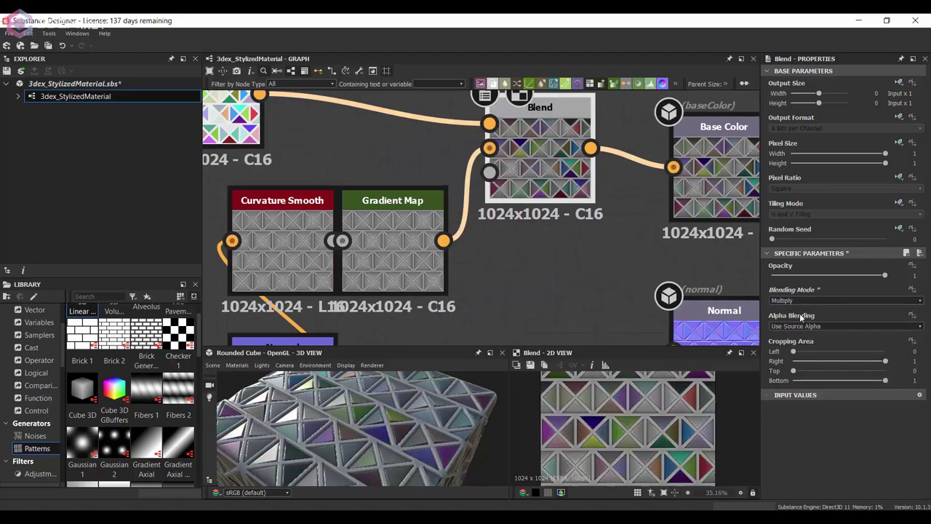
pyautogui.press('Down')
pyautogui.press('Down')
pyautogui.press('Down')
pyautogui.press('Down')
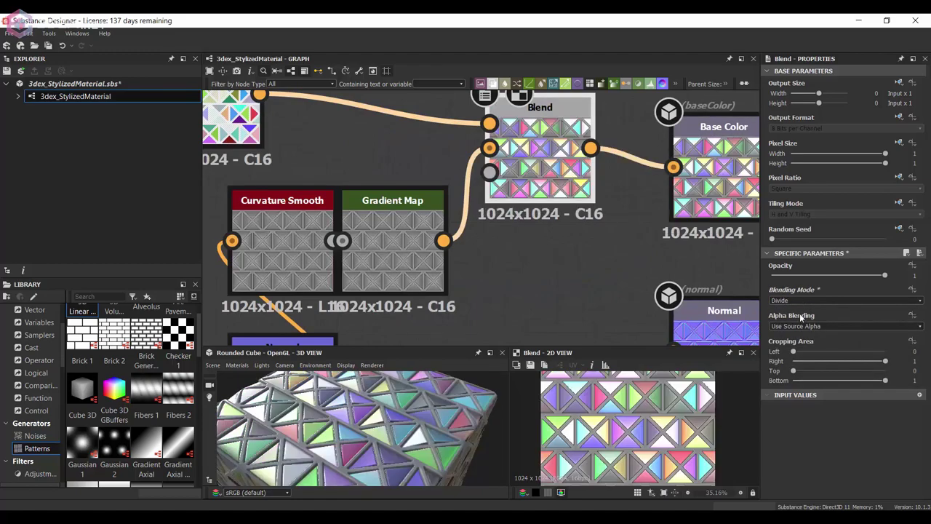
pyautogui.press('Down')
pyautogui.press('Down')
pyautogui.click(797, 310)
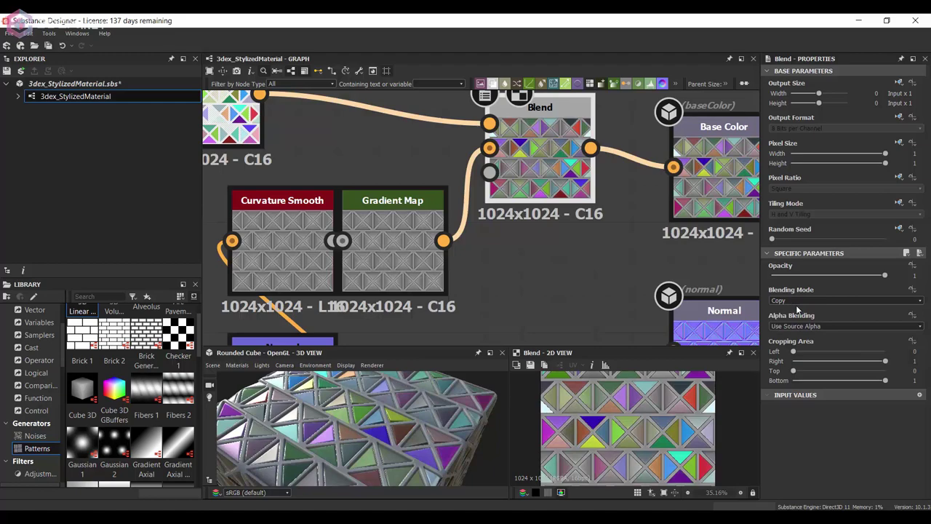
# - Set the Base Color Blend's opacity to 0.34 and its blending mode to Multiply, checking the result on the cube
pyautogui.moveTo(412, 386); pyautogui.dragTo(383, 412, button='right')
pyautogui.moveTo(382, 412); pyautogui.dragTo(422, 400)
pyautogui.moveTo(375, 141); pyautogui.dragTo(469, 203, button='middle')
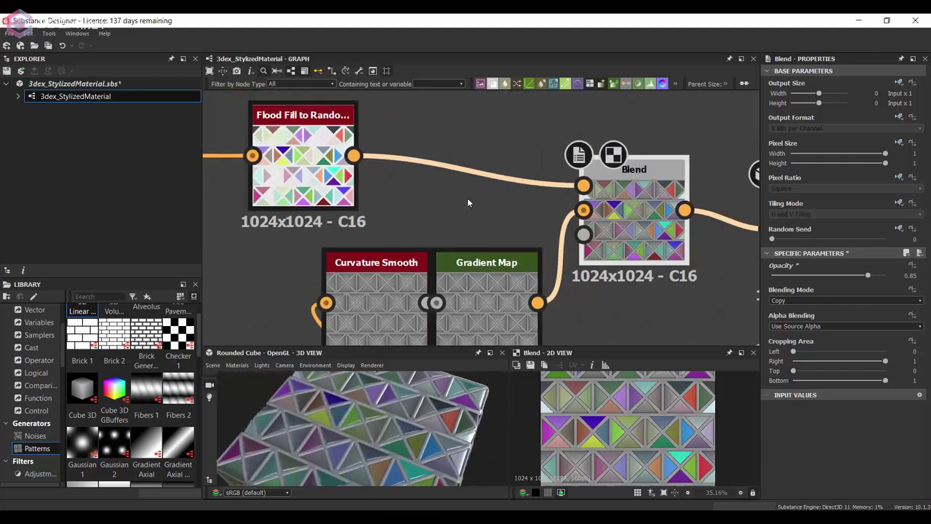
pyautogui.moveTo(867, 275); pyautogui.dragTo(814, 277)
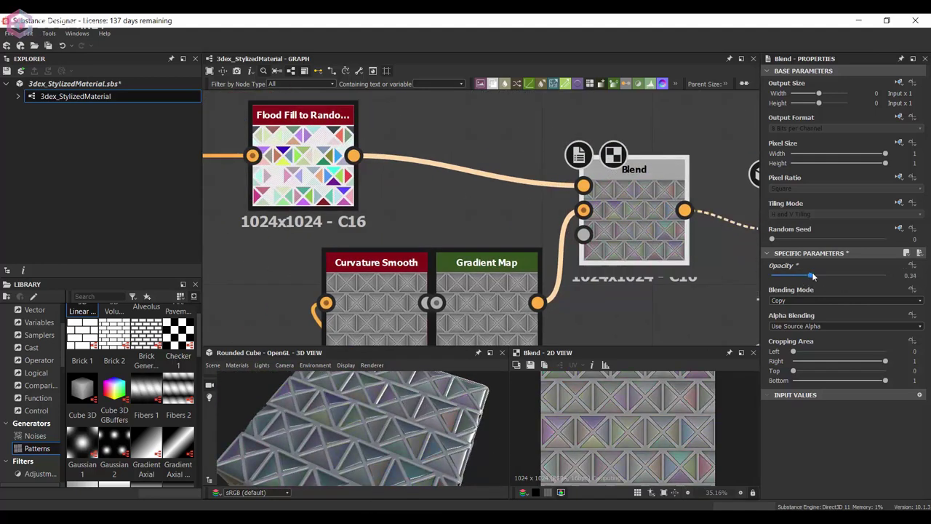
pyautogui.rightClick(435, 185)
pyautogui.press('Escape')
pyautogui.click(844, 300)
pyautogui.click(791, 336)
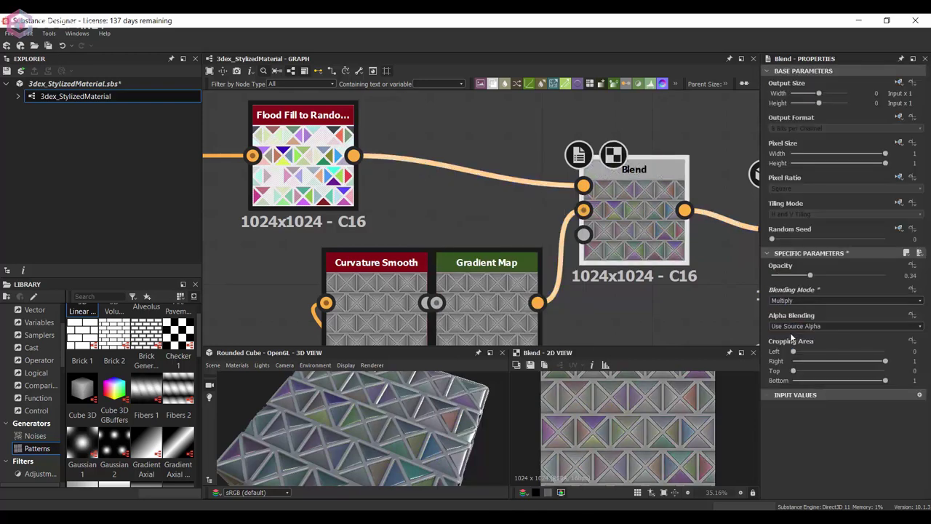
pyautogui.moveTo(383, 404); pyautogui.dragTo(446, 432)
# - Add an Ambient Occlusion (HBAO) node and feed it from the height Blend
pyautogui.scroll(-3, 430, 415)
pyautogui.scroll(-5, 471, 267)
pyautogui.moveTo(364, 321); pyautogui.dragTo(483, 145, button='middle')
pyautogui.press('space')
pyautogui.write('amb')
pyautogui.press('Return')
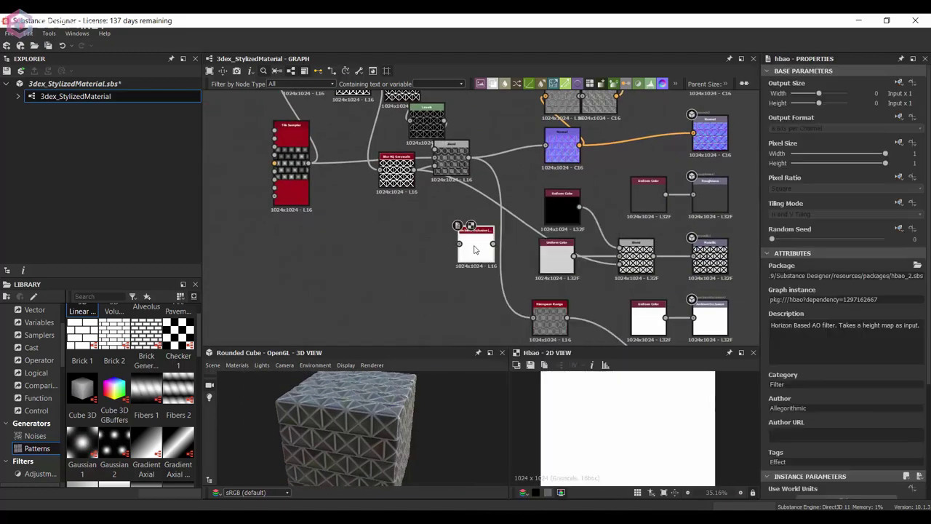
pyautogui.moveTo(474, 184); pyautogui.dragTo(459, 244)
# - Connect the HBAO node to the Ambient Occlusion output and put it in place of the white Uniform Color node
pyautogui.scroll(1, 480, 249)
pyautogui.moveTo(480, 250); pyautogui.dragTo(401, 197, button='middle')
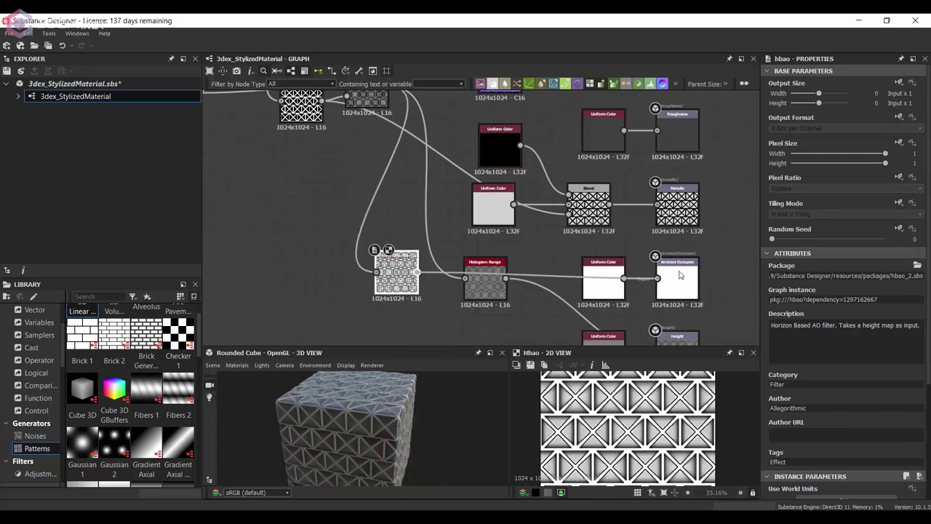
pyautogui.moveTo(680, 271); pyautogui.dragTo(674, 275)
pyautogui.moveTo(606, 285); pyautogui.dragTo(339, 271)
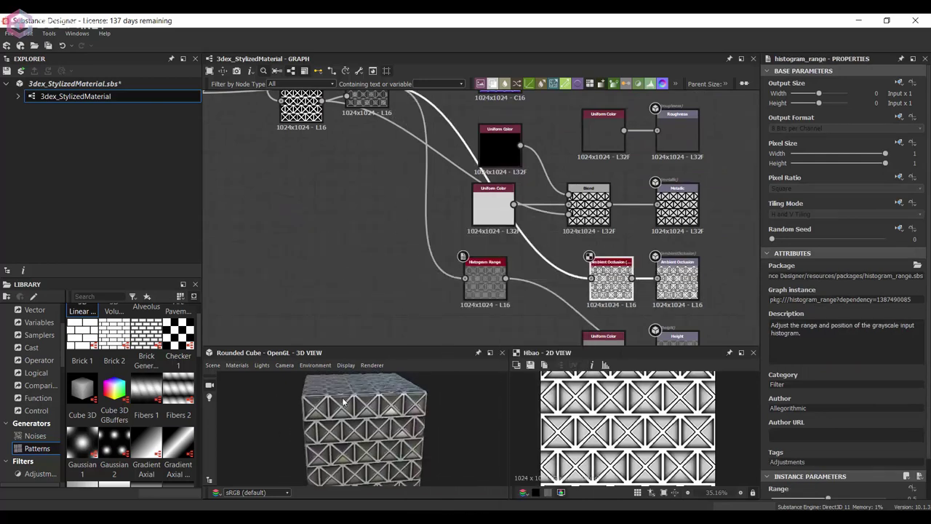
# - Set the HBAO node's height depth to 0.08 and inspect the shading on the cube
pyautogui.scroll(3, 344, 400)
pyautogui.click(623, 294)
pyautogui.scroll(-2, 779, 436)
pyautogui.click(777, 440)
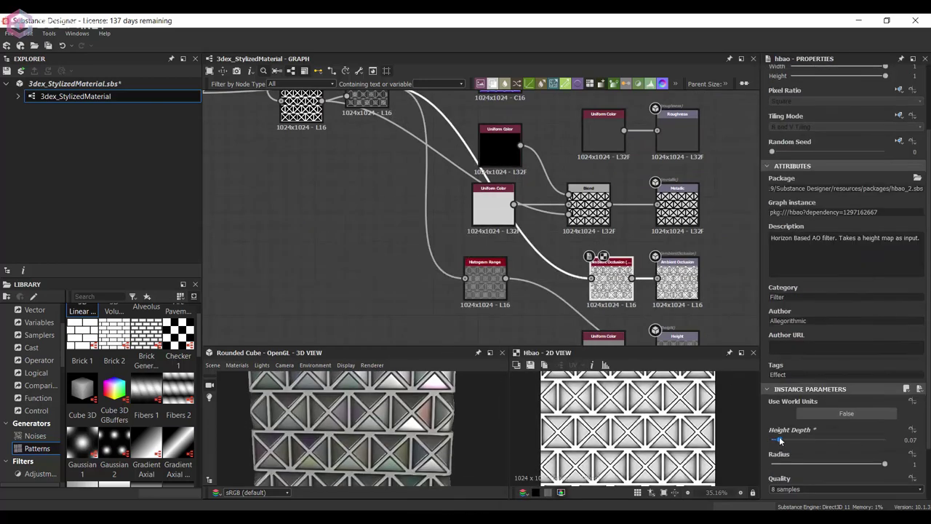
pyautogui.scroll(-2, 437, 435)
pyautogui.moveTo(437, 435); pyautogui.dragTo(413, 420)
pyautogui.scroll(2, 391, 444)
pyautogui.scroll(-1, 412, 420)
pyautogui.scroll(3, 413, 419)
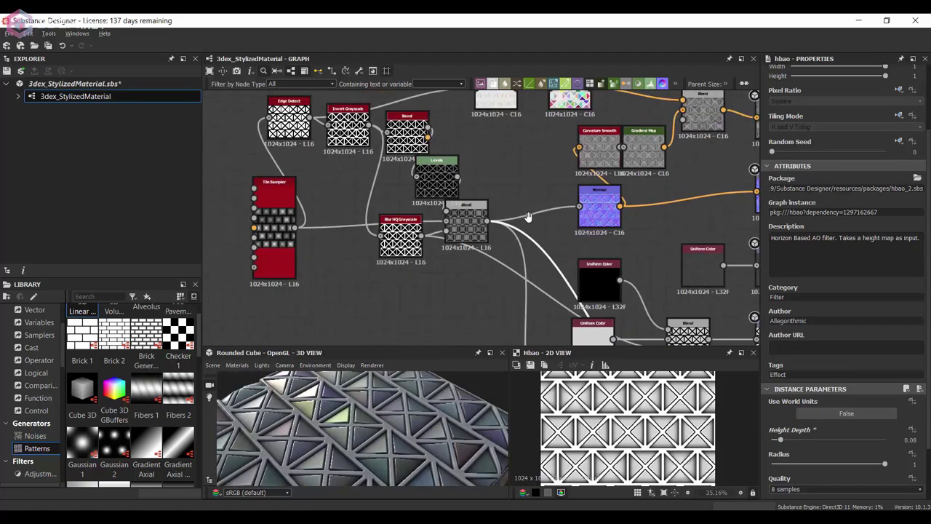
# - Lower the white output level of the Levels node after the Bevel and check the edge relief on the cube
pyautogui.click(502, 226)
pyautogui.moveTo(848, 380); pyautogui.dragTo(828, 382)
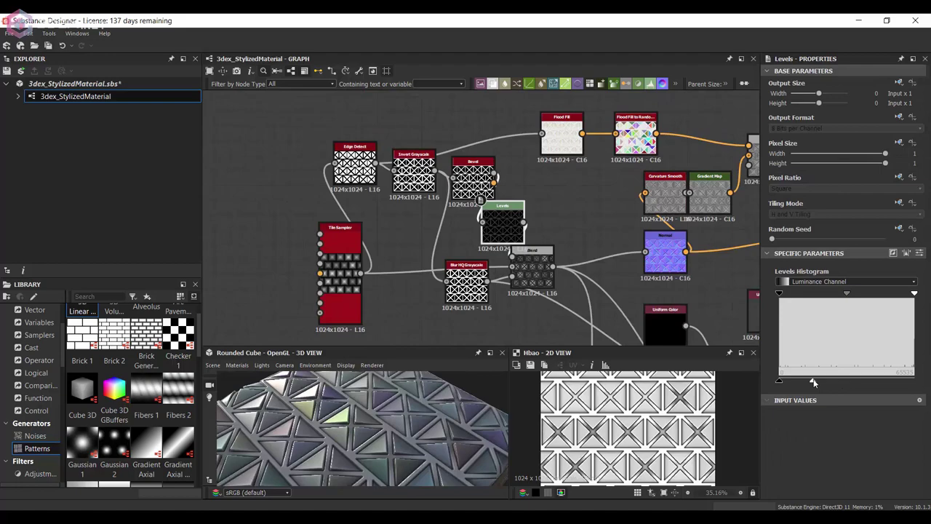
pyautogui.moveTo(374, 438); pyautogui.dragTo(368, 431)
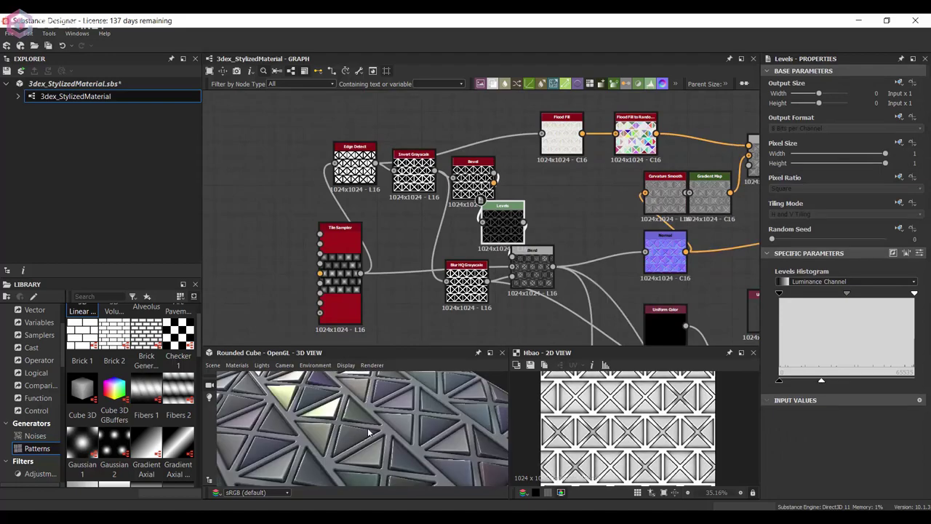
# - Duplicate the Uniform Color node that feeds the Roughness output and place the copy just above it
pyautogui.scroll(-3, 368, 431)
pyautogui.moveTo(611, 259); pyautogui.dragTo(408, 240, button='middle')
pyautogui.moveTo(567, 291); pyautogui.dragTo(572, 256, button='middle')
pyautogui.scroll(2, 571, 256)
pyautogui.doubleClick(579, 268)
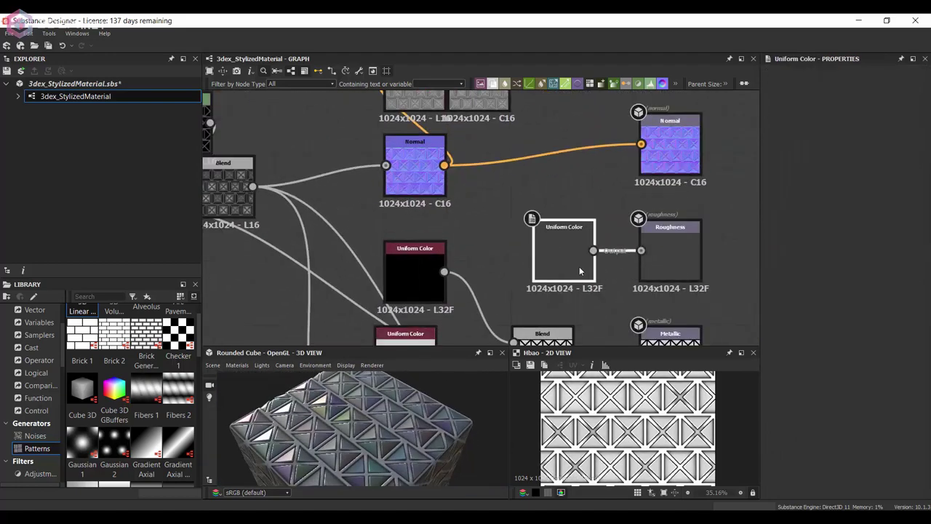
pyautogui.scroll(-3, 436, 273)
pyautogui.click(477, 264)
pyautogui.hotkey('ctrl', 'd')
pyautogui.moveTo(477, 262); pyautogui.dragTo(485, 213)
pyautogui.moveTo(485, 263); pyautogui.dragTo(482, 226)
# - Insert a Blend before the Roughness output, mixing both Uniform Color nodes with Blur HQ Grayscale as the opacity mask
pyautogui.press('space')
pyautogui.click(540, 235)
pyautogui.moveTo(482, 226); pyautogui.dragTo(541, 204, button='middle')
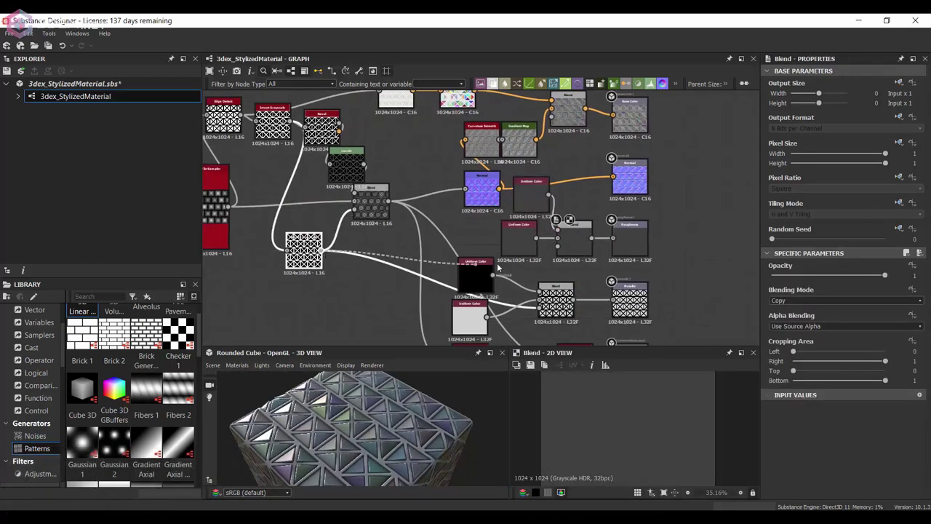
# - Set the upper roughness Uniform Color to luminance 187, stack it above the other one and check the cube
pyautogui.click(531, 195)
pyautogui.scroll(2, 559, 223)
pyautogui.click(882, 304)
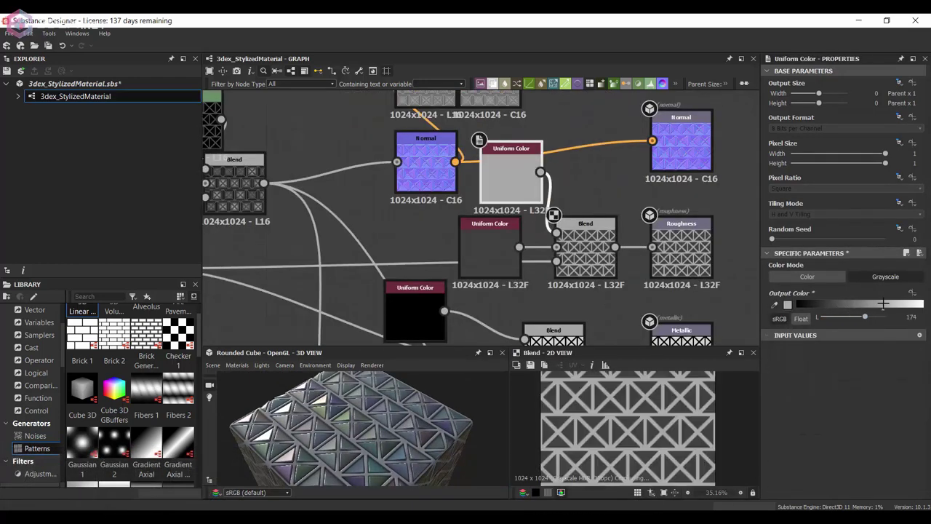
pyautogui.moveTo(883, 304)
pyautogui.mouseDown()
pyautogui.moveTo(918, 303)
pyautogui.moveTo(889, 304)
pyautogui.mouseUp()
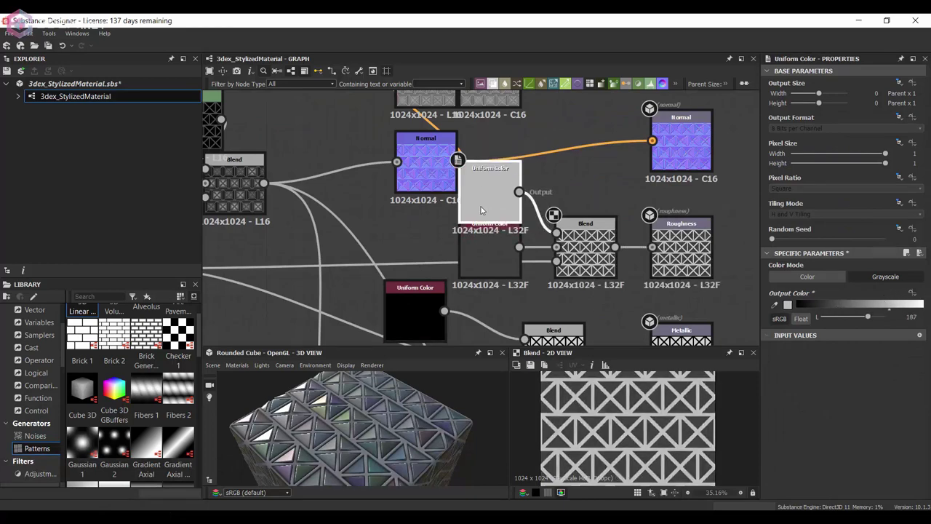
pyautogui.scroll(3, 414, 400)
pyautogui.scroll(-3, 393, 401)
pyautogui.moveTo(390, 401)
pyautogui.mouseDown()
pyautogui.moveTo(399, 414)
pyautogui.moveTo(349, 407)
pyautogui.moveTo(385, 393)
pyautogui.moveTo(380, 412)
pyautogui.mouseUp()
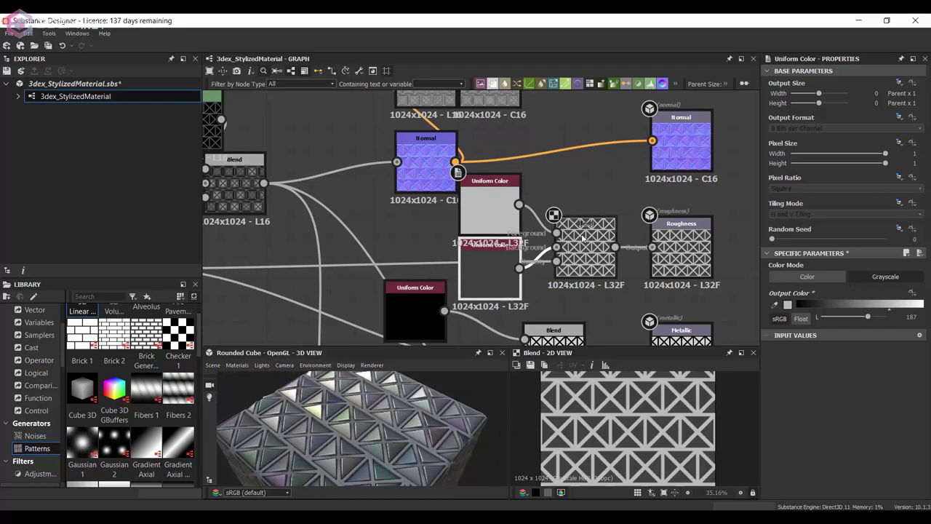
# - Add a key at position 0.460 to the gradient of the Gradient Map after Curvature Smooth
pyautogui.scroll(-3, 576, 239)
pyautogui.moveTo(515, 167); pyautogui.dragTo(515, 227, button='middle')
pyautogui.scroll(3, 514, 223)
pyautogui.moveTo(486, 204); pyautogui.dragTo(422, 203)
pyautogui.doubleClick(487, 195)
pyautogui.moveTo(530, 195); pyautogui.dragTo(667, 170)
pyautogui.doubleClick(632, 158)
pyautogui.doubleClick(505, 210)
pyautogui.doubleClick(921, 342)
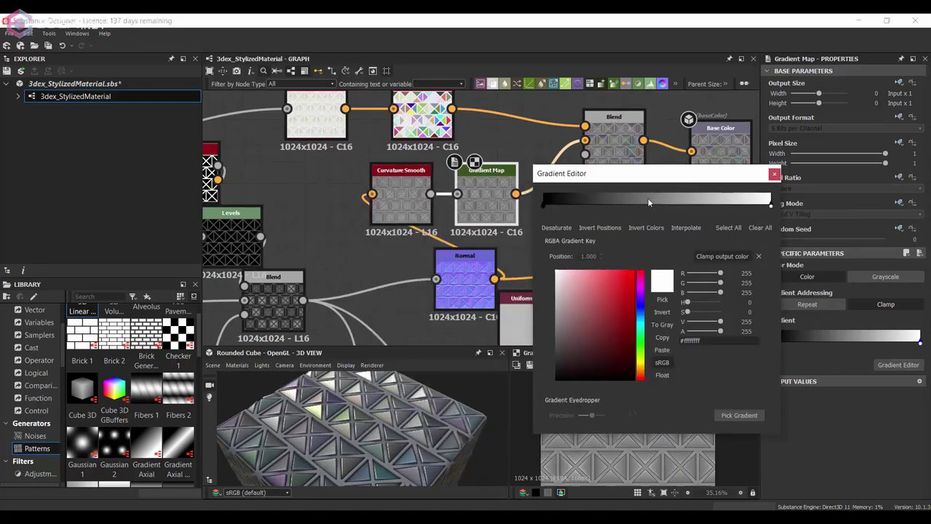
pyautogui.click(649, 202)
# - Try other greys for the middle key of the Gradient Map and undo the colour change
pyautogui.click(551, 366)
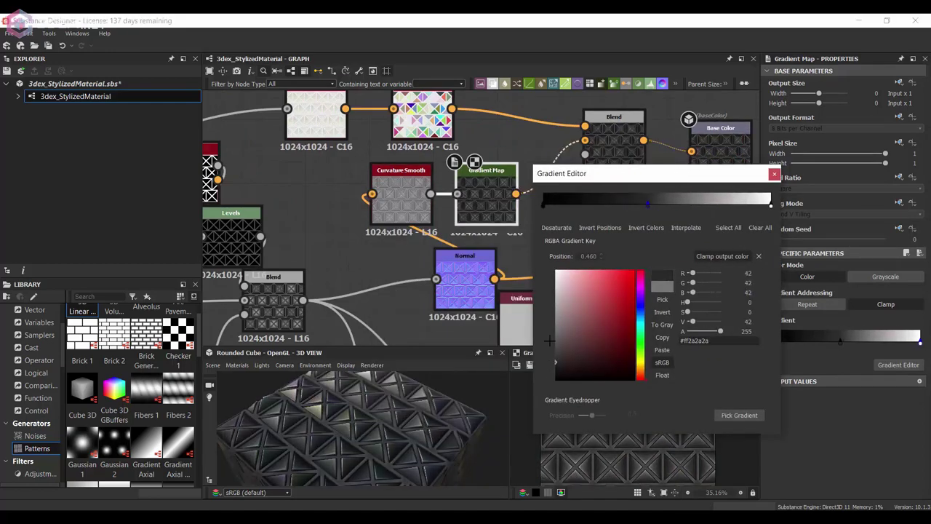
pyautogui.click(550, 307)
pyautogui.click(774, 174)
pyautogui.hotkey('ctrl', 'z')
# - Connect the Invert Grayscale node to the opacity input of the Base Color Blend as its mask
pyautogui.scroll(-3, 492, 190)
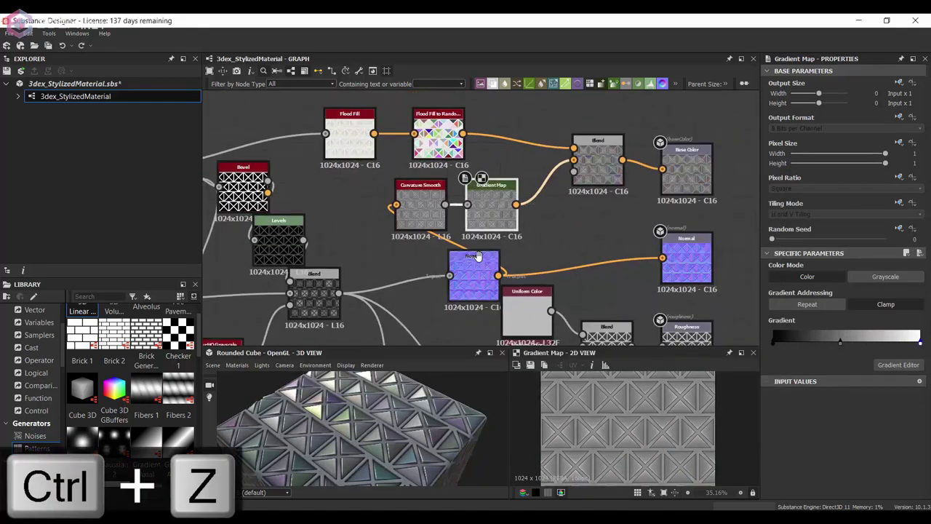
pyautogui.moveTo(321, 260); pyautogui.dragTo(322, 304, button='middle')
pyautogui.doubleClick(567, 172)
pyautogui.scroll(3, 575, 171)
pyautogui.scroll(-4, 575, 156)
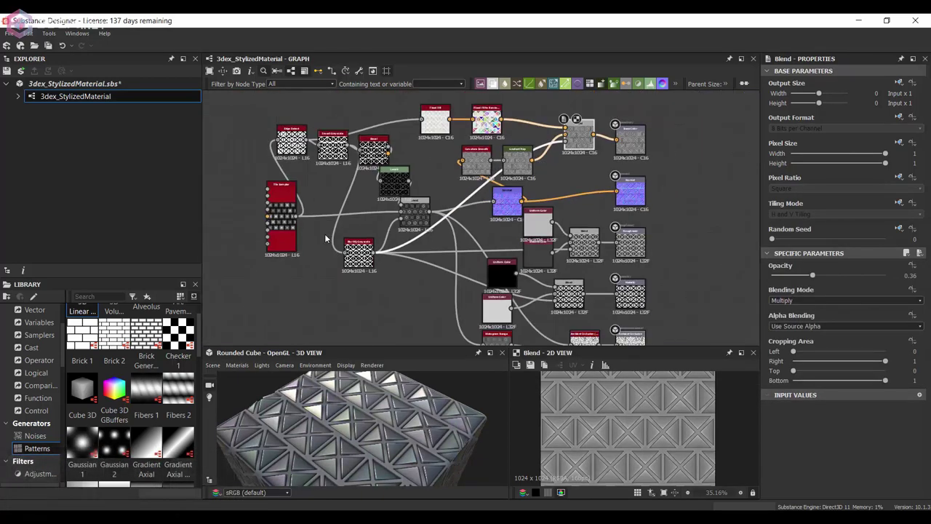
pyautogui.scroll(1, 349, 218)
pyautogui.click(318, 142)
pyautogui.moveTo(676, 174); pyautogui.dragTo(605, 131)
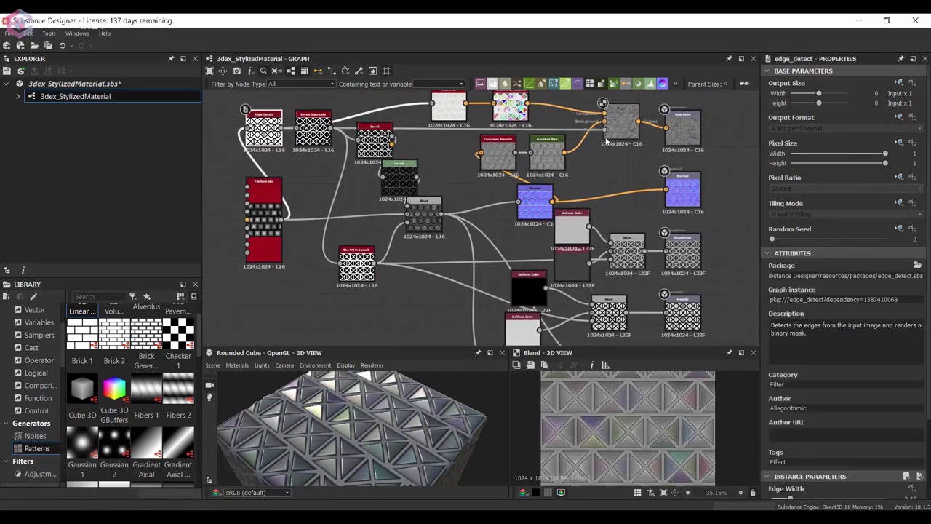
# - Try darkening the middle key of the Gradient Map to grey 61 and undo the change
pyautogui.scroll(3, 624, 120)
pyautogui.doubleClick(478, 190)
pyautogui.doubleClick(841, 341)
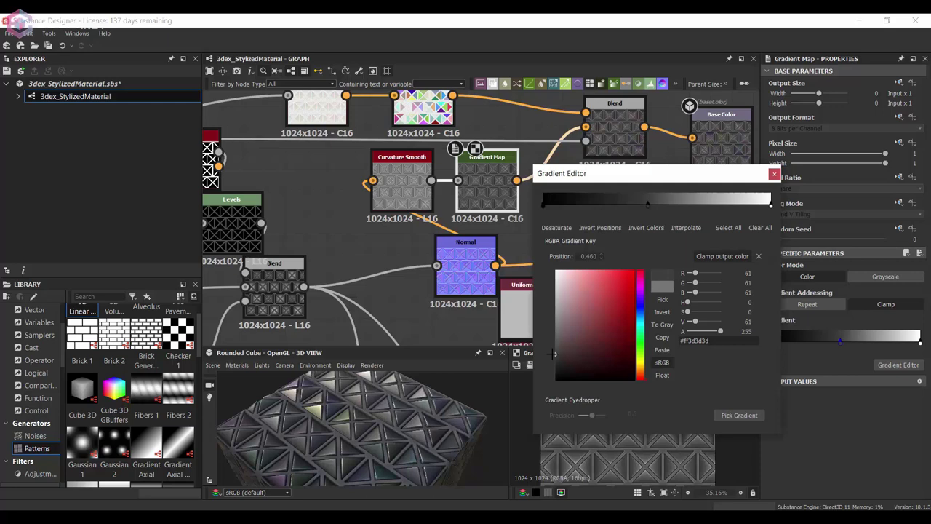
pyautogui.hotkey('ctrl', 'z')
# - Set the Base Color Blend's opacity to 1 and its blending mode to Copy
pyautogui.click(599, 165)
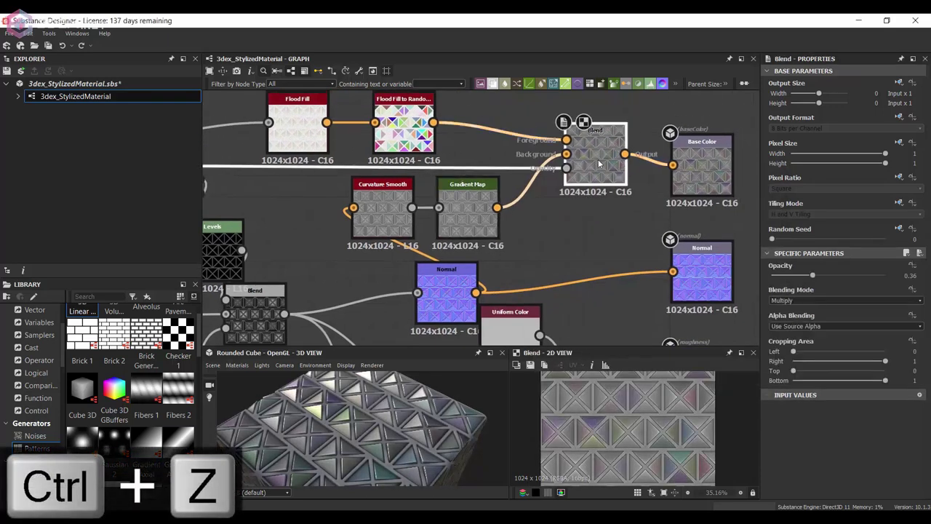
pyautogui.moveTo(603, 186); pyautogui.dragTo(572, 178)
pyautogui.moveTo(813, 275); pyautogui.dragTo(885, 275)
pyautogui.click(796, 301)
pyautogui.click(782, 308)
# - Insert an HSL node between the Flood Fill to Random Color node and the Base Color Blend
pyautogui.moveTo(464, 129); pyautogui.dragTo(502, 163, button='middle')
pyautogui.click(502, 163)
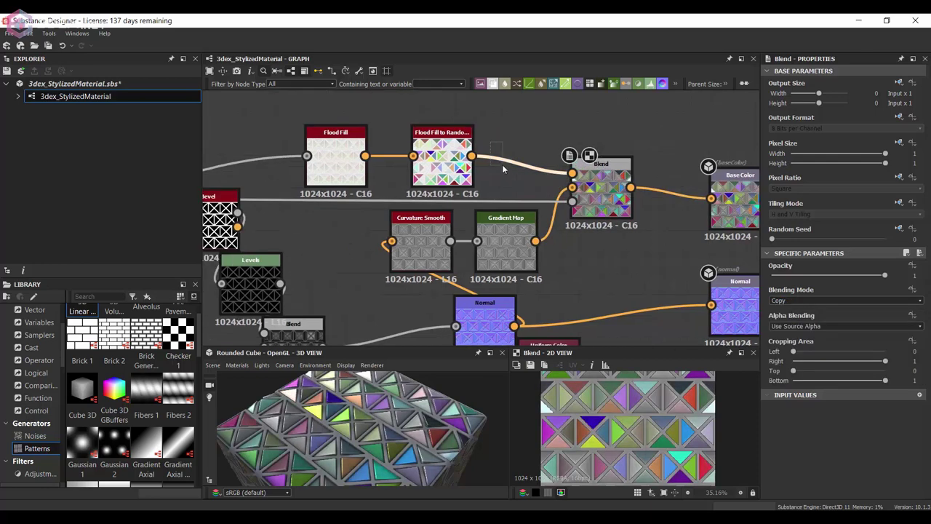
pyautogui.press('space')
pyautogui.write('l')
pyautogui.press('Escape')
pyautogui.press('space')
pyautogui.write('h')
pyautogui.press('Return')
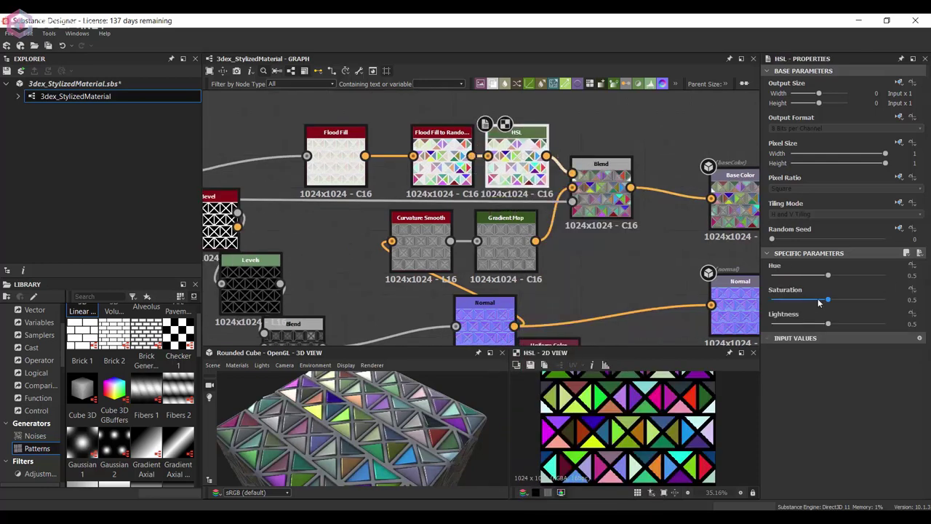
# - Set the HSL node's lightness to 0.39 and saturation to 0.15, then view the Base Color Blend's result
pyautogui.click(813, 323)
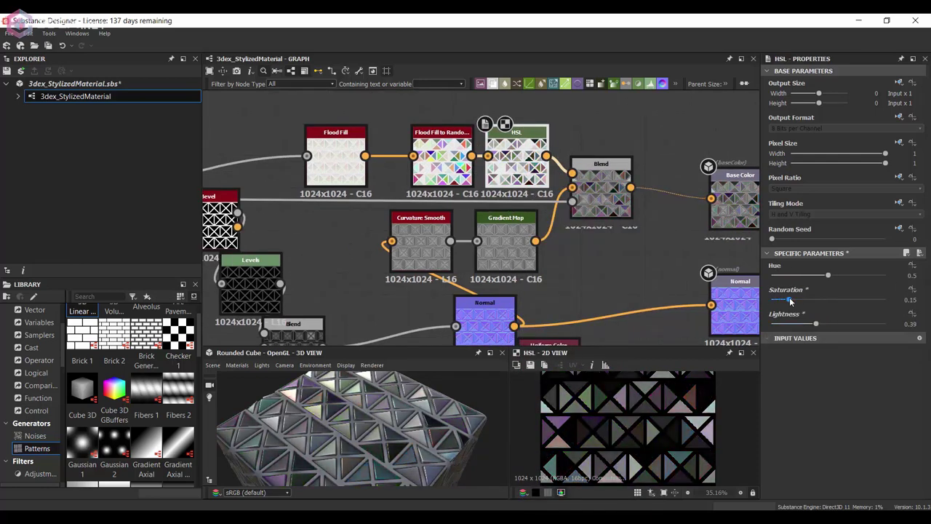
pyautogui.moveTo(417, 415); pyautogui.dragTo(441, 384)
pyautogui.doubleClick(601, 182)
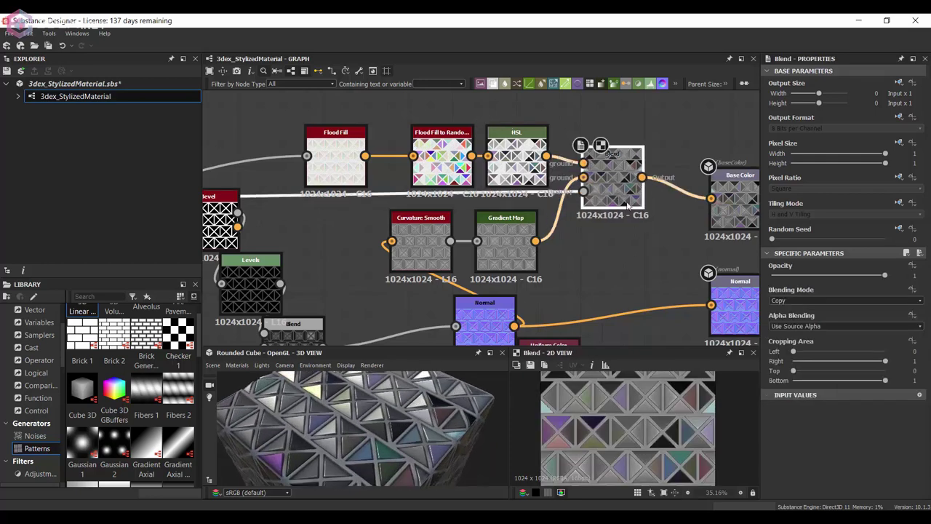
pyautogui.scroll(2, 505, 237)
# - Lighten the middle key of the Gradient Map to grey #cccccc at position 0.456
pyautogui.click(505, 239)
pyautogui.doubleClick(840, 341)
pyautogui.moveTo(560, 314); pyautogui.dragTo(544, 290)
pyautogui.scroll(5, 410, 416)
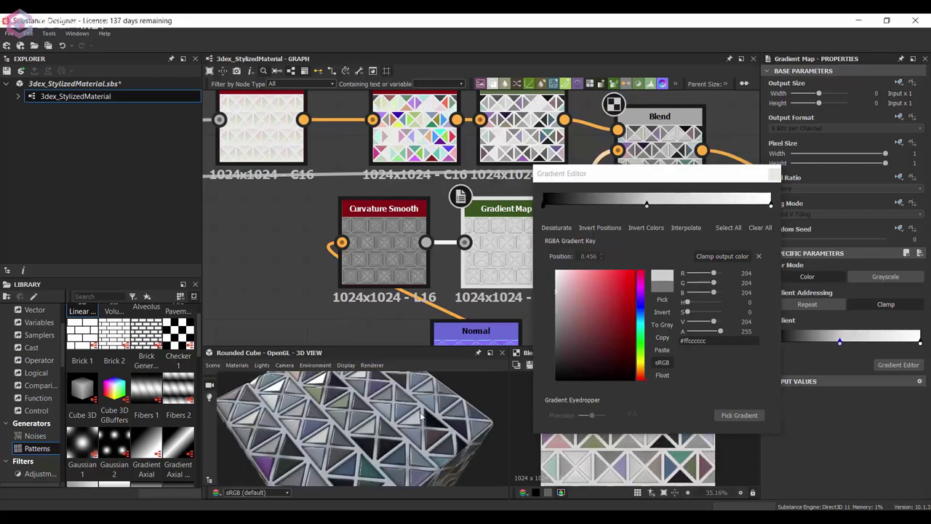
pyautogui.scroll(3, 393, 413)
pyautogui.click(773, 174)
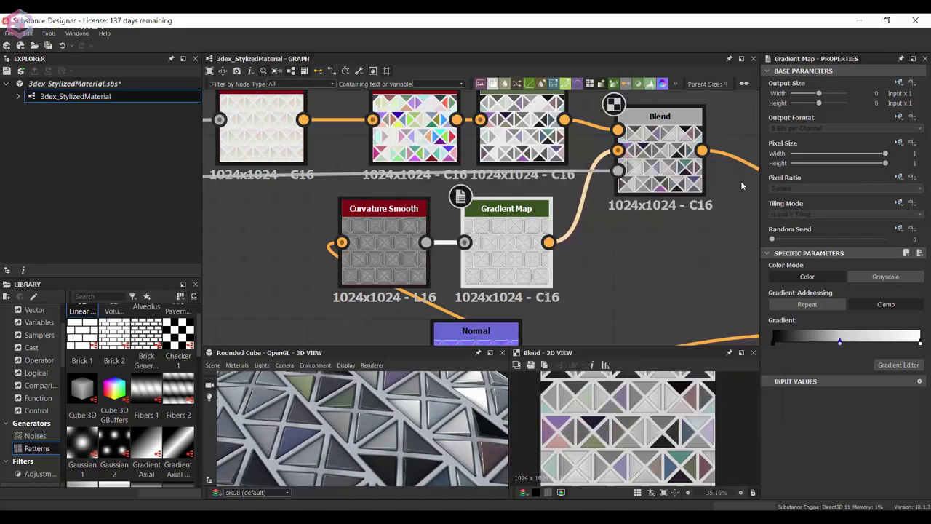
# - Examine the Base Color Blend at full opacity and inspect the tile colours and light grout lines on the cube
pyautogui.click(658, 135)
pyautogui.scroll(-2, 549, 240)
pyautogui.moveTo(549, 240); pyautogui.dragTo(545, 265, button='middle')
pyautogui.moveTo(885, 275); pyautogui.dragTo(909, 263)
pyautogui.scroll(-5, 417, 420)
pyautogui.scroll(6, 417, 421)
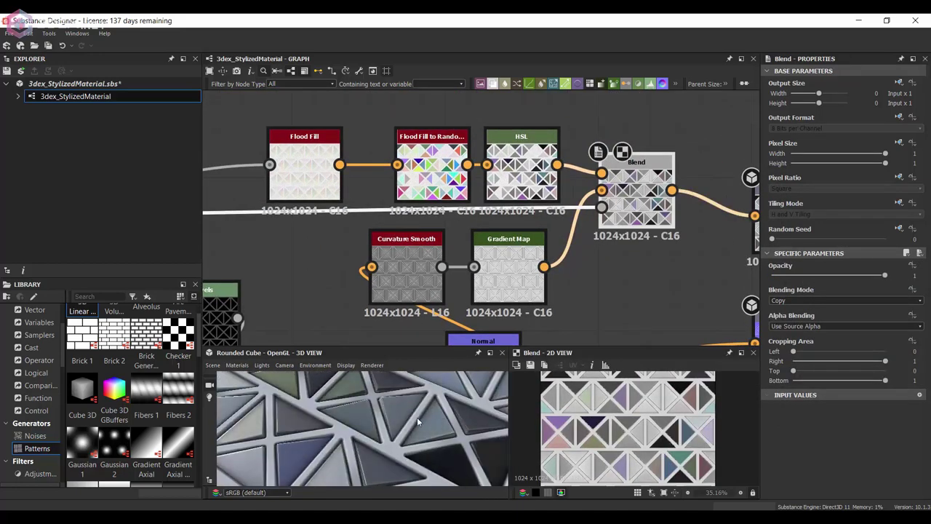
pyautogui.scroll(-3, 417, 422)
pyautogui.moveTo(418, 422); pyautogui.dragTo(395, 431)
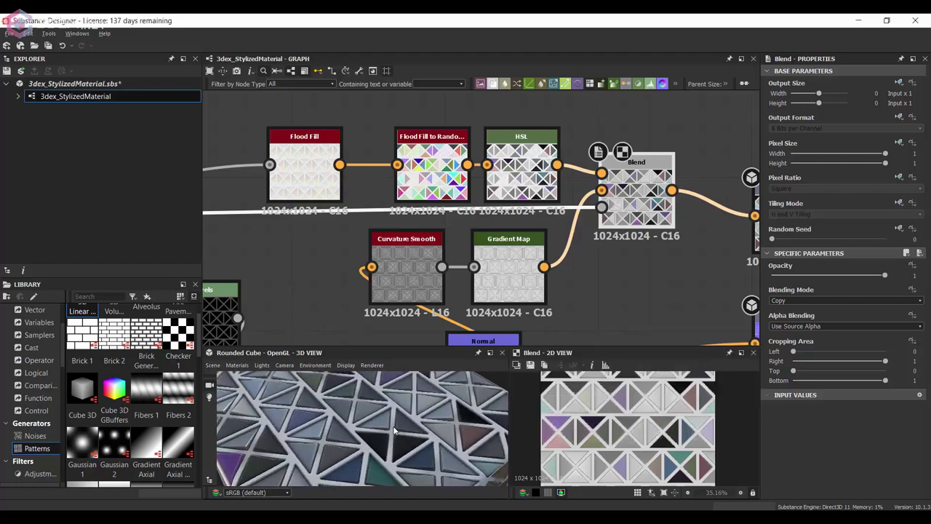
pyautogui.scroll(-5, 369, 402)
pyautogui.moveTo(370, 403); pyautogui.dragTo(366, 422)
pyautogui.scroll(5, 366, 422)
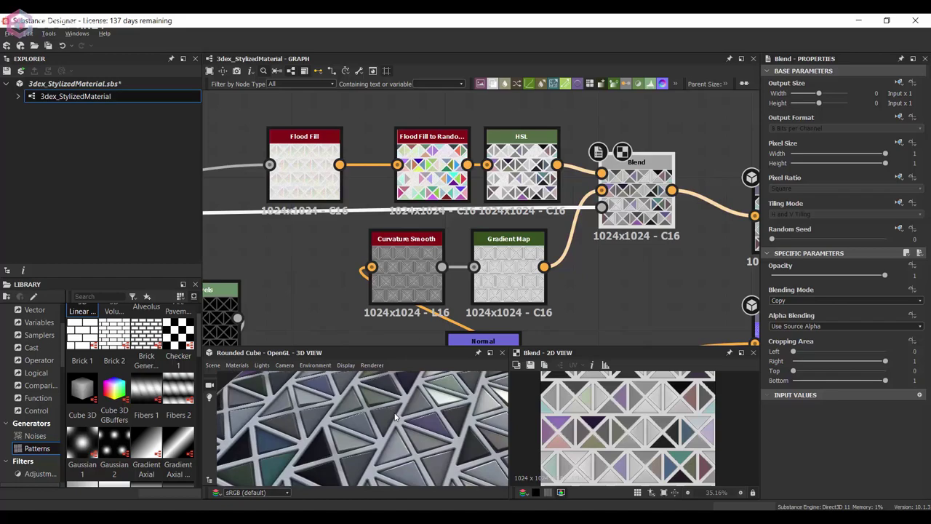
pyautogui.scroll(-5, 378, 261)
# - Set the Tile Sampler's scale to 2.24 and inspect the overlapping pyramid pattern on the cube
pyautogui.moveTo(306, 269); pyautogui.dragTo(483, 163, button='middle')
pyautogui.scroll(6, 381, 188)
pyautogui.click(374, 219)
pyautogui.click(374, 219)
pyautogui.scroll(-5, 795, 426)
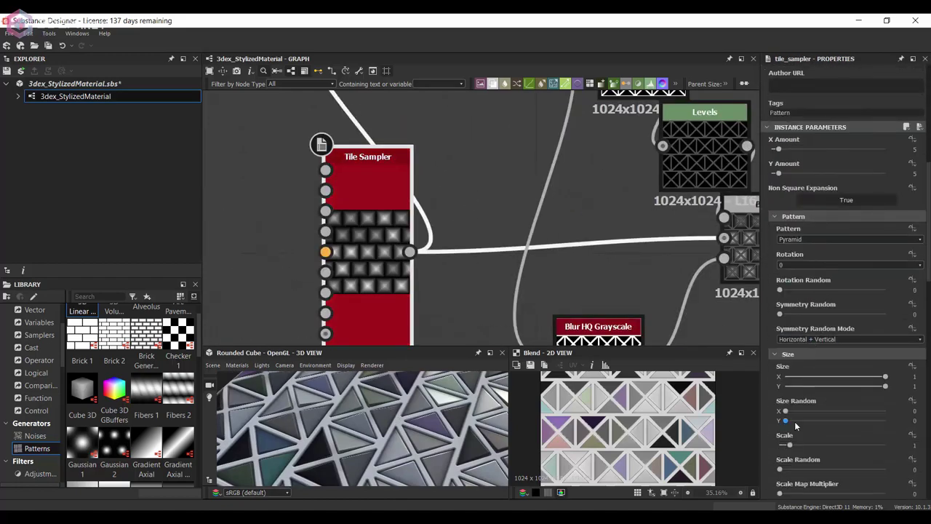
pyautogui.moveTo(793, 447); pyautogui.dragTo(803, 446)
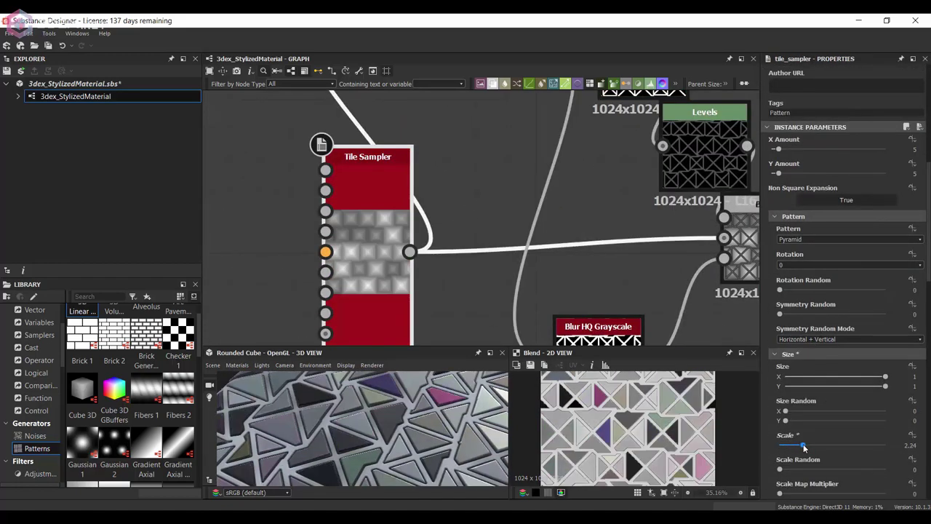
pyautogui.scroll(-3, 417, 416)
pyautogui.moveTo(416, 416); pyautogui.dragTo(368, 424)
pyautogui.scroll(3, 393, 421)
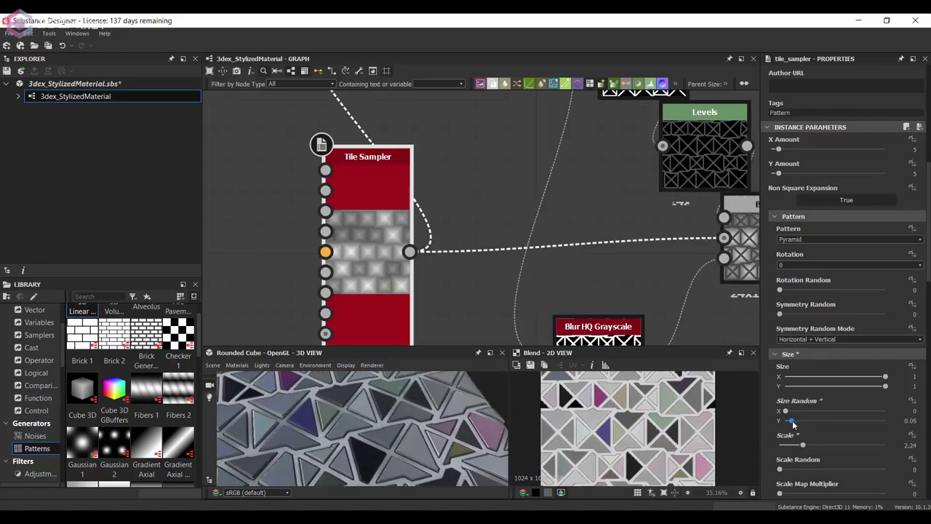
# - Try a Y Size Random of 0.41 on the Tile Sampler and undo it, keeping the scale at 2.24
pyautogui.moveTo(792, 422); pyautogui.dragTo(827, 429)
pyautogui.moveTo(375, 421); pyautogui.dragTo(343, 413)
pyautogui.scroll(3, 343, 414)
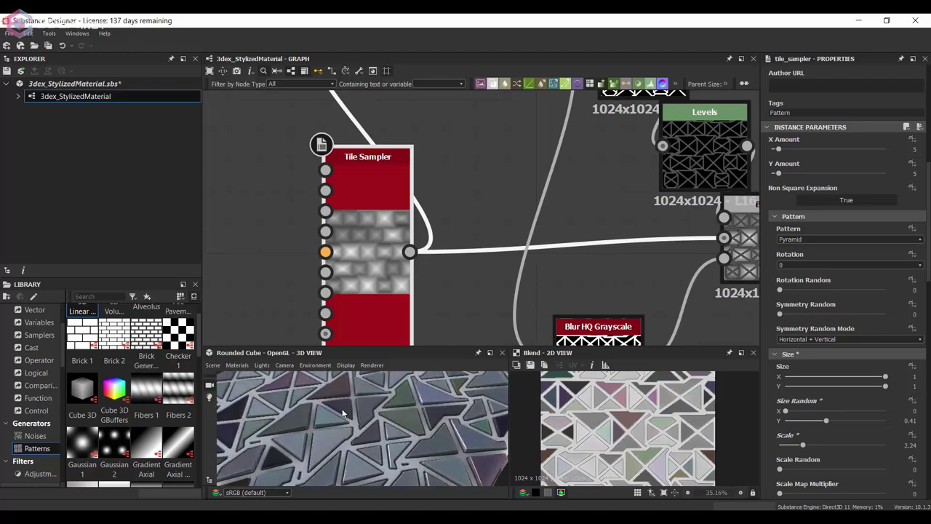
pyautogui.hotkey('ctrl', 'z')
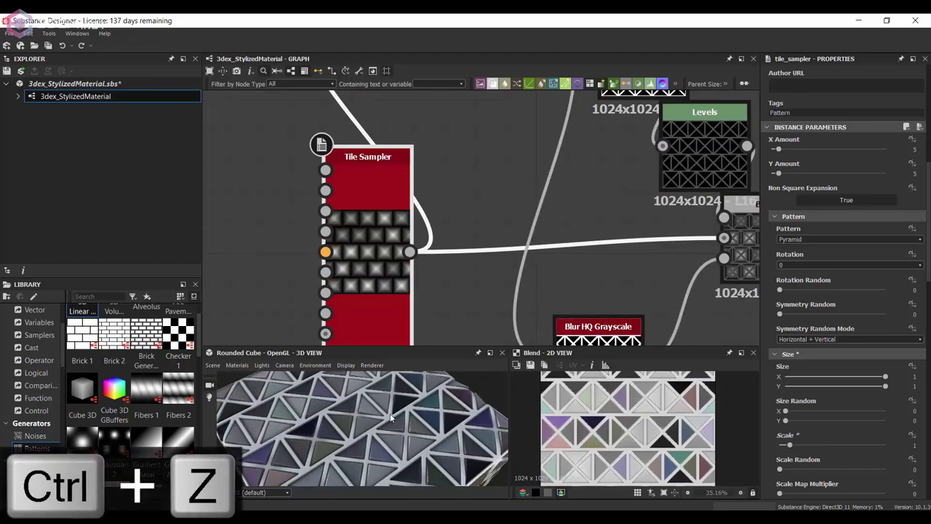
pyautogui.hotkey('ctrl', 'y')
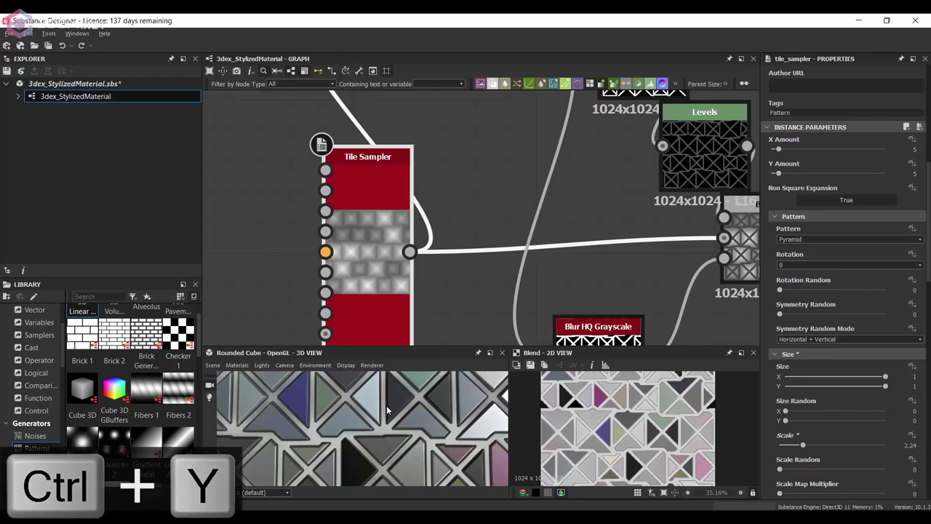
# - Check the pattern on the cube and set the Tile Sampler's X Amount and Y Amount to 4
pyautogui.moveTo(398, 406); pyautogui.dragTo(378, 429)
pyautogui.scroll(-4, 385, 433)
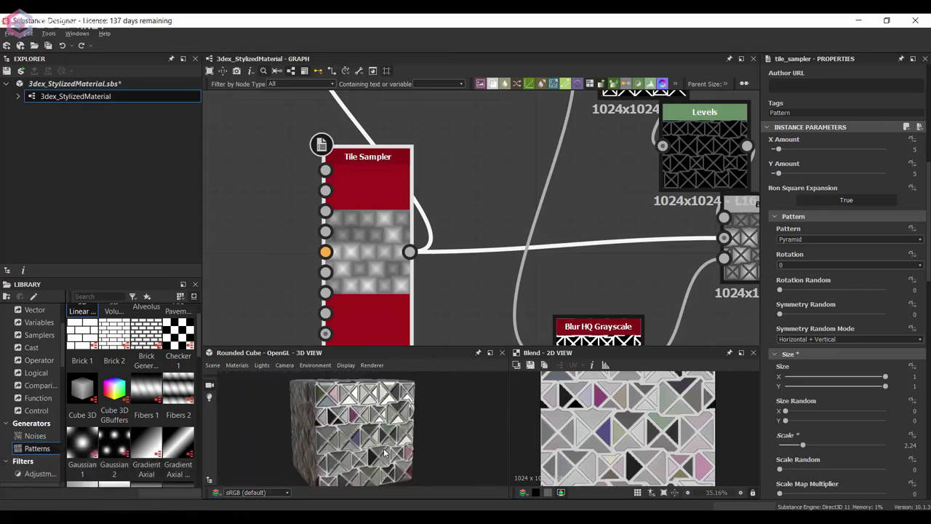
pyautogui.scroll(4, 389, 435)
pyautogui.scroll(2, 801, 218)
pyautogui.moveTo(779, 208); pyautogui.dragTo(777, 231)
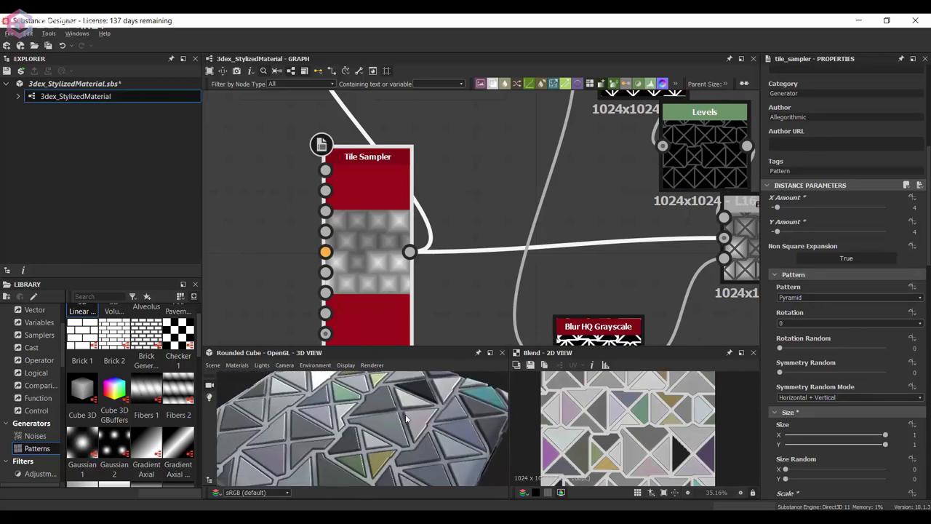
# - Switch the 3D preview mesh to Plane (hi-res)
pyautogui.click(212, 365)
pyautogui.click(240, 211)
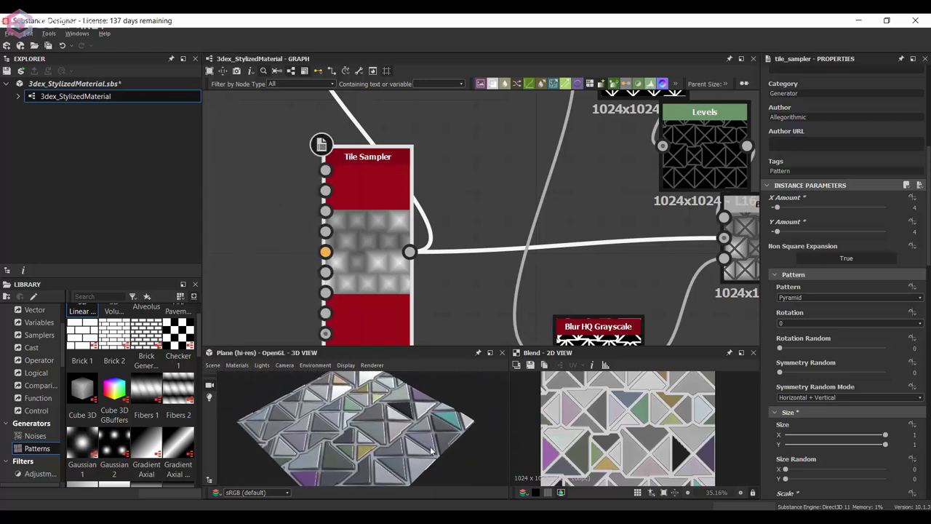
# - Set the Tile Sampler's Color Random to 0.49
pyautogui.scroll(-4, 443, 258)
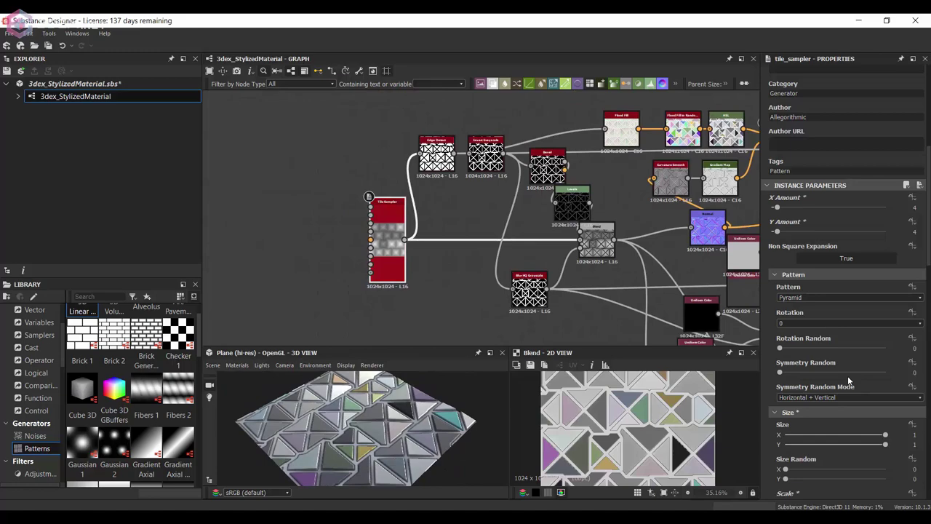
pyautogui.scroll(-10, 848, 379)
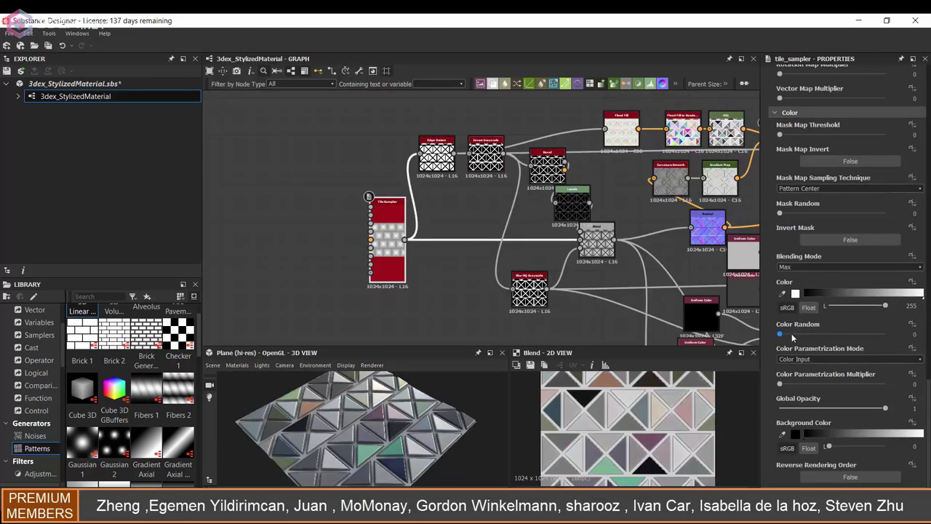
pyautogui.moveTo(802, 332); pyautogui.dragTo(830, 334)
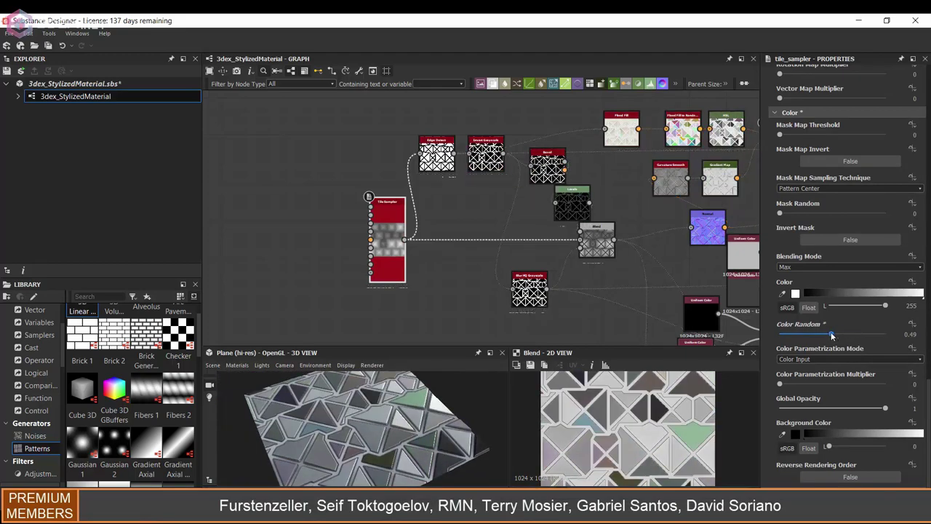
# - Preview the Blend node that combines the tiles and edges, try modes such as Add Sub and Screen, and return it to Copy
pyautogui.moveTo(417, 422)
pyautogui.mouseDown()
pyautogui.moveTo(472, 420)
pyautogui.moveTo(451, 418)
pyautogui.moveTo(436, 381)
pyautogui.moveTo(380, 373)
pyautogui.moveTo(401, 419)
pyautogui.mouseUp()
pyautogui.scroll(2, 408, 416)
pyautogui.doubleClick(389, 256)
pyautogui.moveTo(615, 405)
pyautogui.mouseDown(button='middle')
pyautogui.moveTo(648, 428)
pyautogui.moveTo(624, 408)
pyautogui.mouseUp(button='middle')
pyautogui.moveTo(492, 221); pyautogui.dragTo(454, 227, button='middle')
pyautogui.click(563, 261)
pyautogui.doubleClick(564, 260)
pyautogui.moveTo(564, 261); pyautogui.dragTo(446, 246, button='middle')
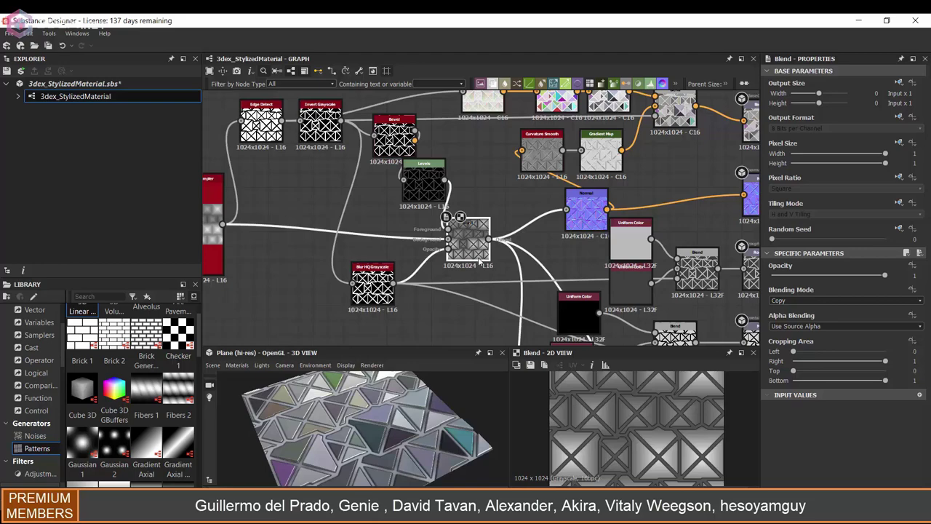
pyautogui.click(808, 301)
pyautogui.click(789, 321)
pyautogui.press('Down')
pyautogui.press('Down')
pyautogui.press('Down')
pyautogui.press('Down')
pyautogui.press('Down')
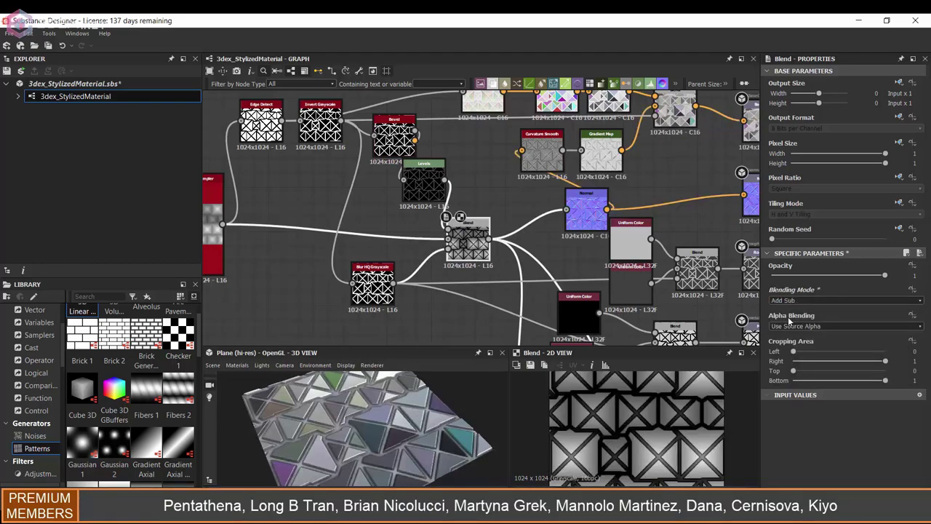
pyautogui.press('Up')
pyautogui.press('Down')
pyautogui.press('Down')
pyautogui.press('Down')
pyautogui.press('Down')
pyautogui.press('Down')
pyautogui.press('Down')
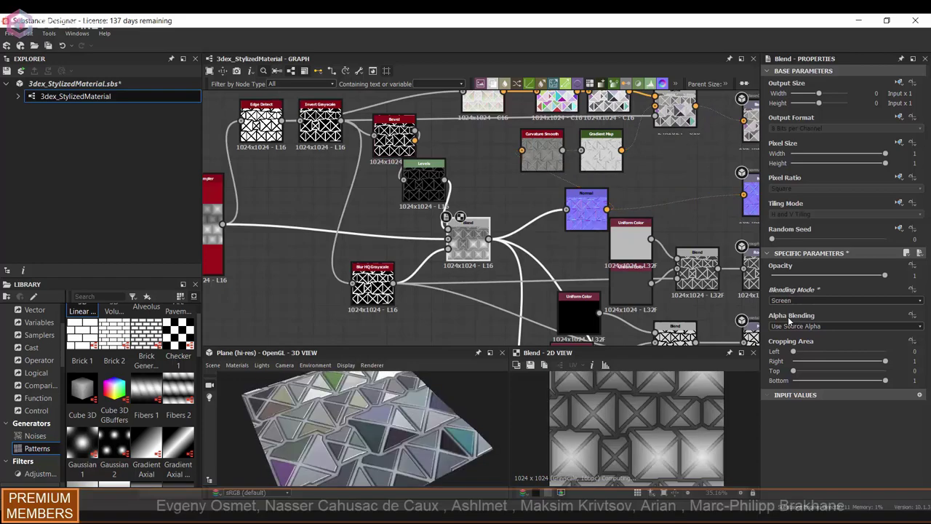
pyautogui.click(805, 301)
pyautogui.click(791, 312)
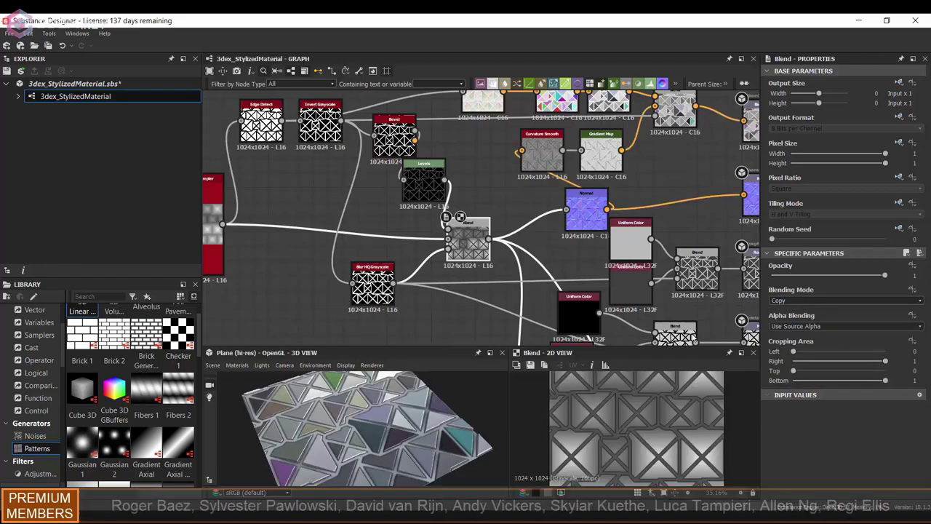
# - Preview the Histogram Range node and move it closer to the Height output
pyautogui.click(502, 284)
pyautogui.scroll(-3, 502, 262)
pyautogui.moveTo(532, 342); pyautogui.dragTo(531, 275, button='middle')
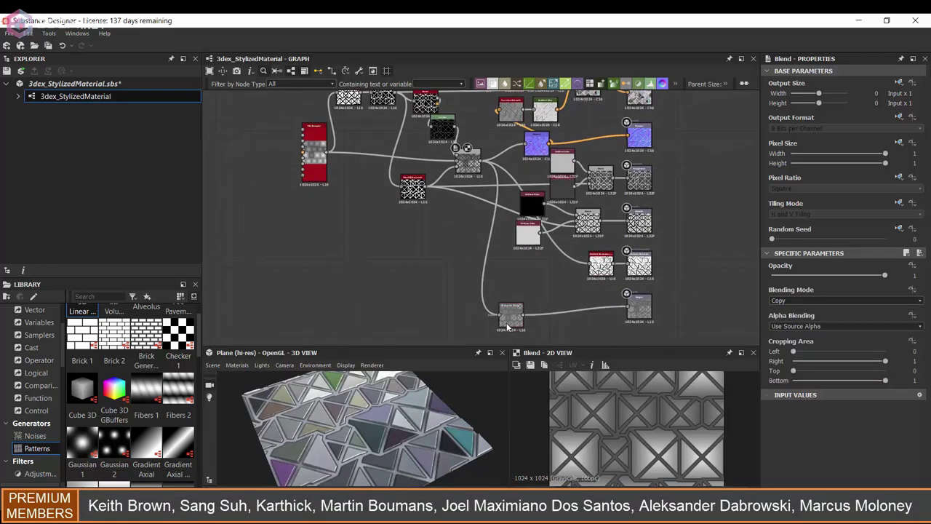
pyautogui.doubleClick(507, 325)
pyautogui.moveTo(507, 325); pyautogui.dragTo(554, 332)
# - Tidy the graph by repositioning the Uniform Color, Normal, curvature and flood-fill nodes and the base colour Blend
pyautogui.scroll(3, 534, 248)
pyautogui.moveTo(531, 230); pyautogui.dragTo(529, 284)
pyautogui.moveTo(532, 189); pyautogui.dragTo(524, 244)
pyautogui.moveTo(531, 218); pyautogui.dragTo(531, 273, button='middle')
pyautogui.moveTo(572, 221); pyautogui.dragTo(554, 232)
pyautogui.moveTo(571, 192); pyautogui.dragTo(558, 202)
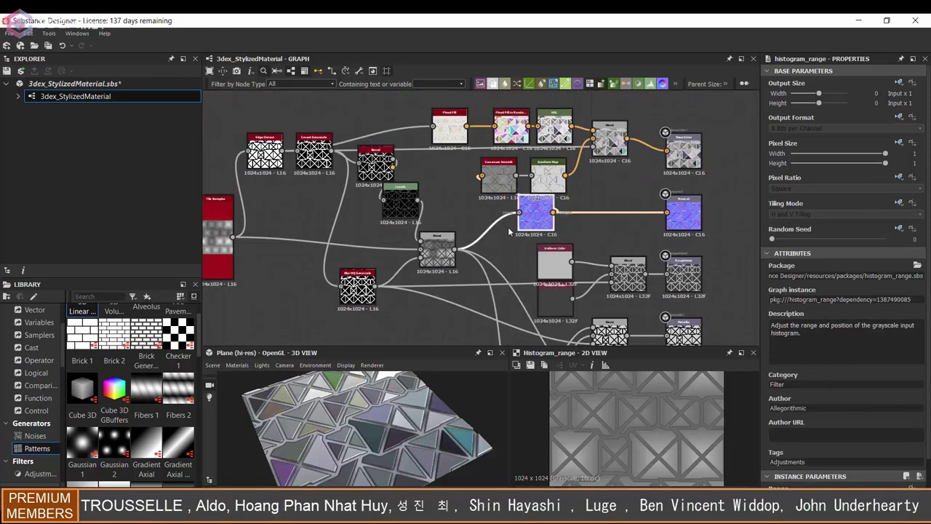
pyautogui.moveTo(549, 191); pyautogui.dragTo(542, 219, button='middle')
pyautogui.moveTo(550, 155); pyautogui.dragTo(520, 115)
pyautogui.moveTo(598, 160); pyautogui.dragTo(598, 135)
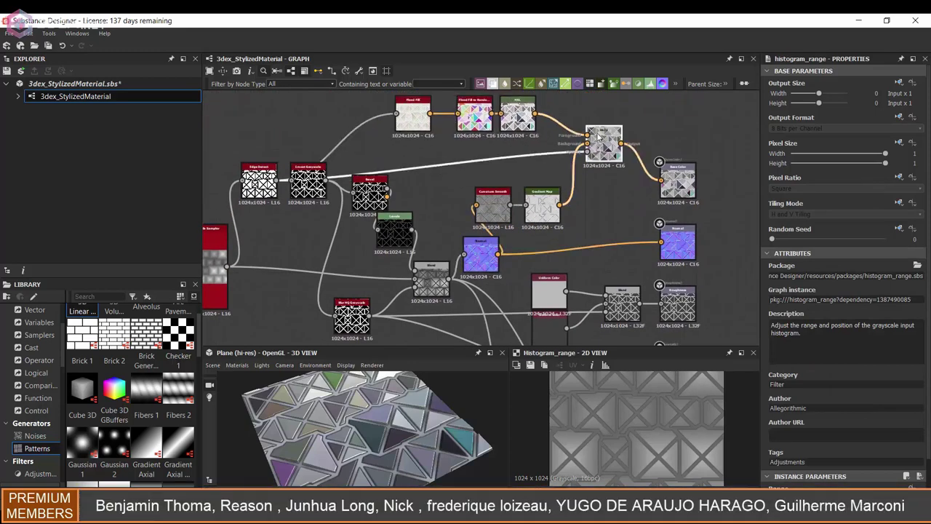
pyautogui.moveTo(489, 218); pyautogui.dragTo(464, 192)
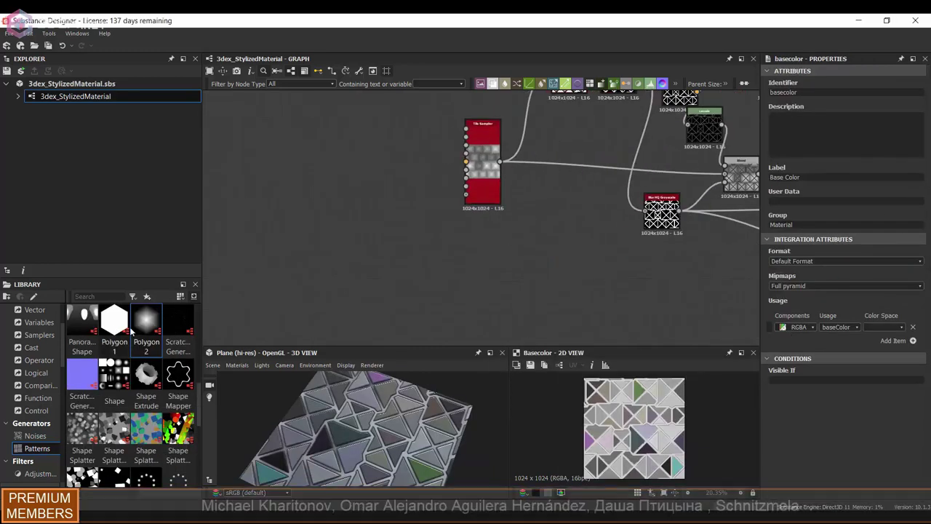
# - Add a Polygon 2 node below the Tile Sampler with 4 sides, a Gradient of 0.14 and a Scale of 1.2
pyautogui.moveTo(146, 321); pyautogui.dragTo(471, 260)
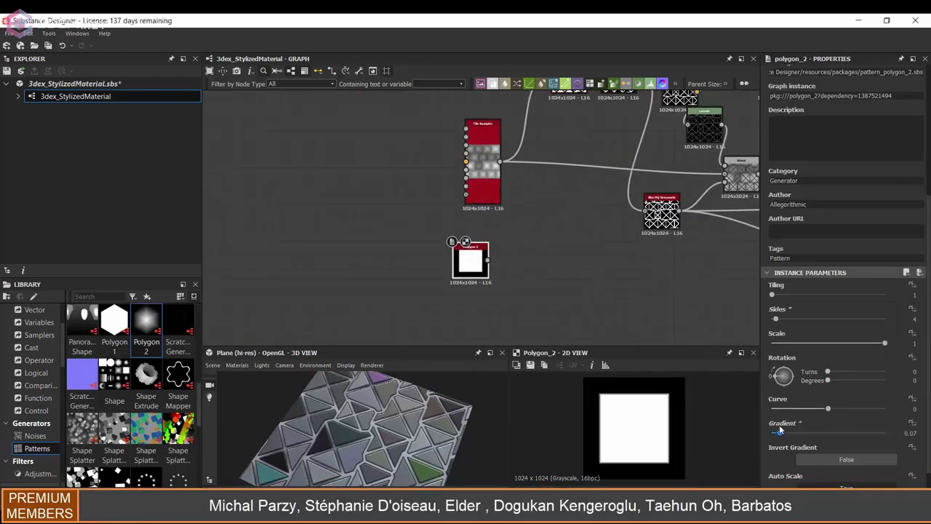
pyautogui.moveTo(779, 426); pyautogui.dragTo(787, 425)
pyautogui.scroll(2, 473, 243)
pyautogui.moveTo(473, 246); pyautogui.dragTo(448, 246)
pyautogui.click(918, 345)
pyautogui.write('.2')
pyautogui.press('Return')
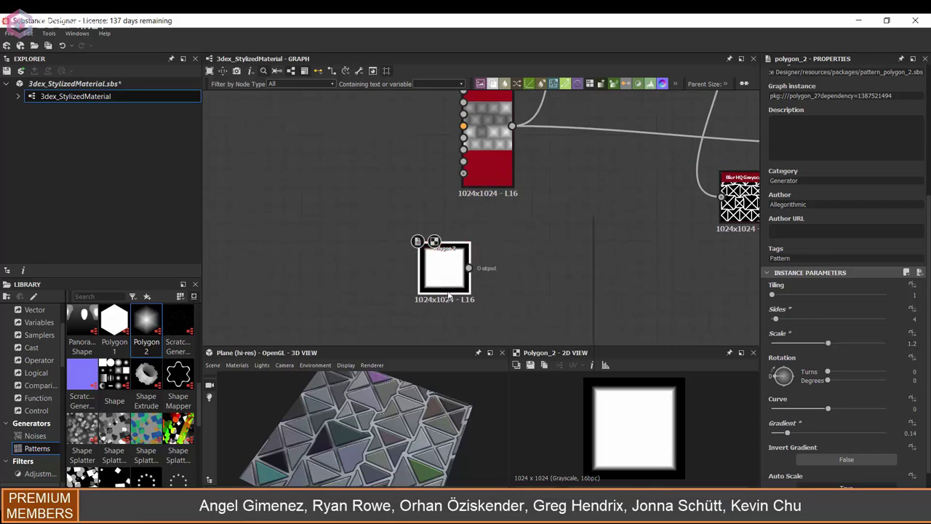
# - Add an Invert Grayscale node after Polygon 2, followed by a Blend node
pyautogui.press('space')
pyautogui.press('Return')
pyautogui.press('space')
pyautogui.write('bl')
pyautogui.click(595, 234)
# - Connect the Tile Sampler to the new Blend's foreground and set its blending mode to Add (Linear Dodge)
pyautogui.moveTo(512, 126)
pyautogui.mouseDown()
pyautogui.moveTo(609, 235)
pyautogui.moveTo(597, 256)
pyautogui.mouseUp()
pyautogui.click(808, 300)
pyautogui.click(793, 318)
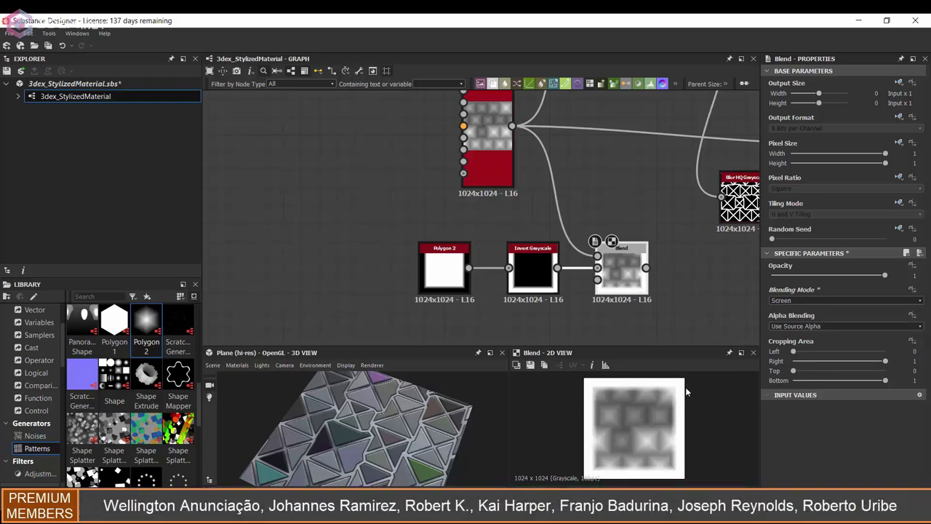
pyautogui.scroll(-2, 489, 275)
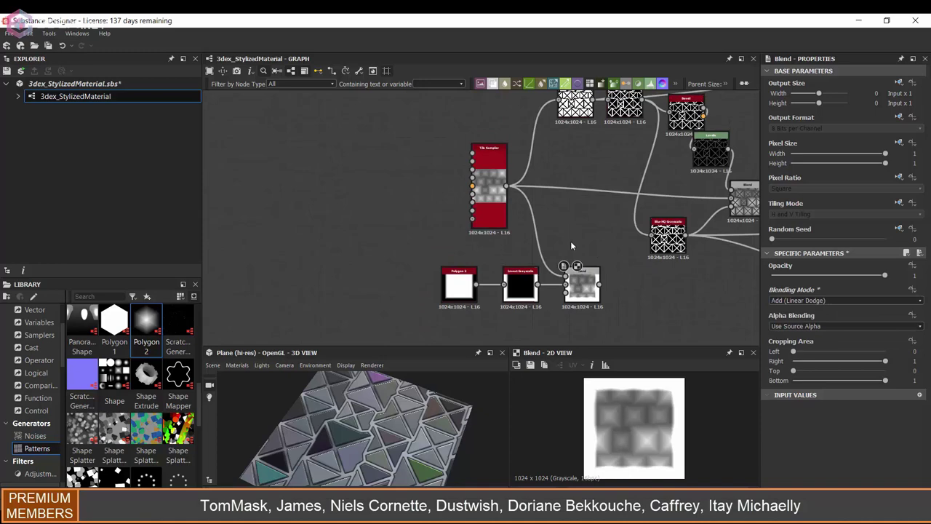
# - Duplicate the Tile Sampler, move the polygon chain to make room, and place the copy after the new Blend node
pyautogui.click(504, 208)
pyautogui.hotkey('ctrl', 'd')
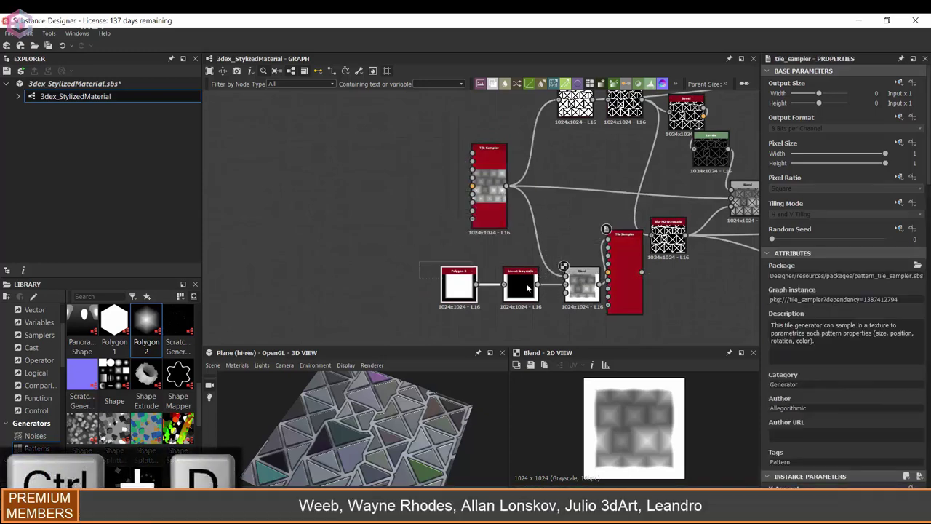
pyautogui.moveTo(528, 288); pyautogui.dragTo(582, 295)
pyautogui.moveTo(582, 284); pyautogui.dragTo(514, 272)
pyautogui.moveTo(630, 264); pyautogui.dragTo(568, 289)
pyautogui.doubleClick(568, 289)
# - Set the duplicated Tile Sampler's Pattern to Pattern Input, its X and Y Amount to 2, and its Scale to 1.05
pyautogui.scroll(-3, 800, 389)
pyautogui.click(803, 385)
pyautogui.click(797, 396)
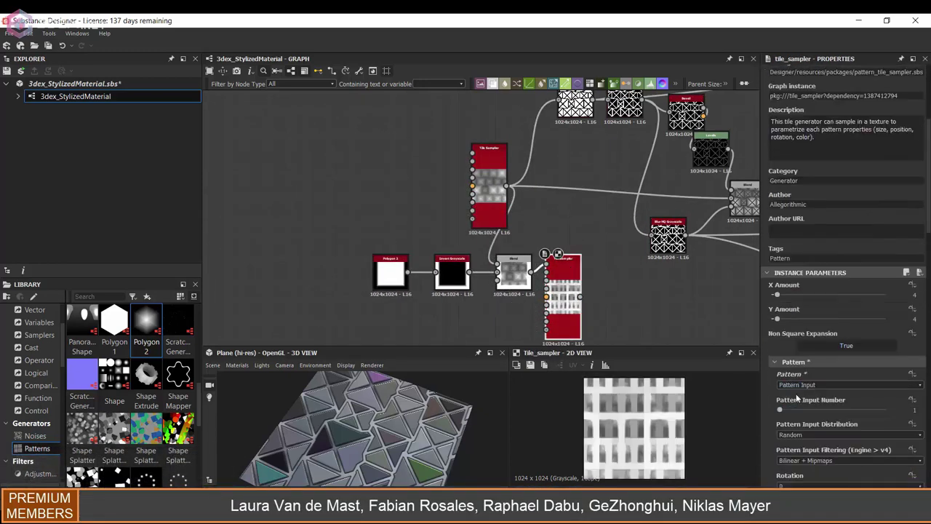
pyautogui.scroll(-6, 798, 408)
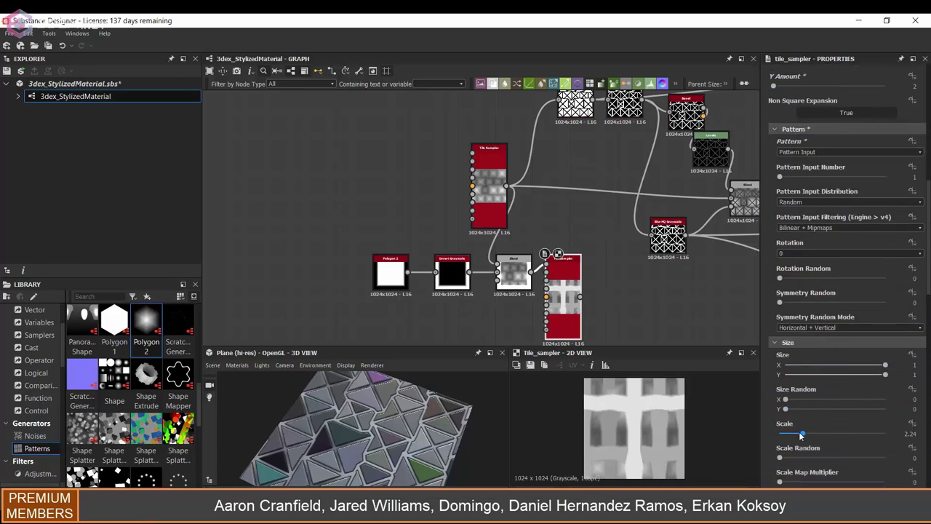
pyautogui.moveTo(801, 434); pyautogui.dragTo(792, 434)
# - Reroute the Edge Detect node and the main Blend so they take their input from the second Tile Sampler
pyautogui.moveTo(556, 196); pyautogui.dragTo(558, 217, button='middle')
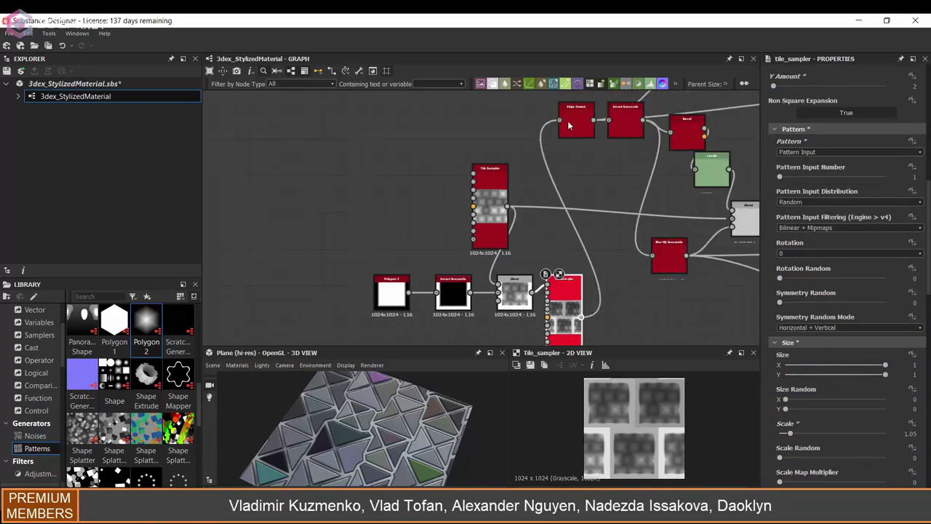
pyautogui.moveTo(445, 411); pyautogui.dragTo(400, 407)
pyautogui.moveTo(518, 293); pyautogui.dragTo(525, 258, button='middle')
pyautogui.scroll(2, 525, 259)
# - Set Polygon 2's Gradient to 0.03 and the frame Blend's blending mode to Max (Lighten)
pyautogui.moveTo(343, 258); pyautogui.dragTo(325, 259)
pyautogui.moveTo(787, 393); pyautogui.dragTo(770, 393)
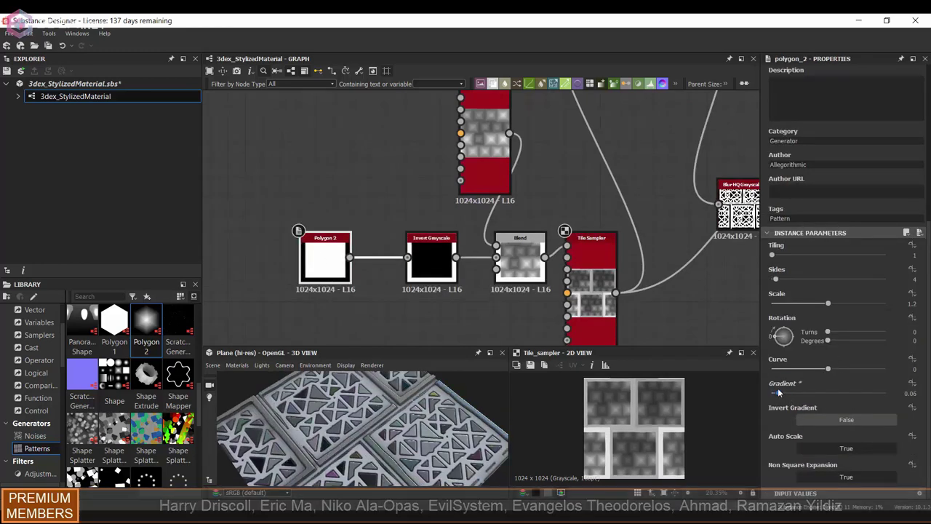
pyautogui.click(520, 255)
pyautogui.click(818, 300)
pyautogui.click(816, 317)
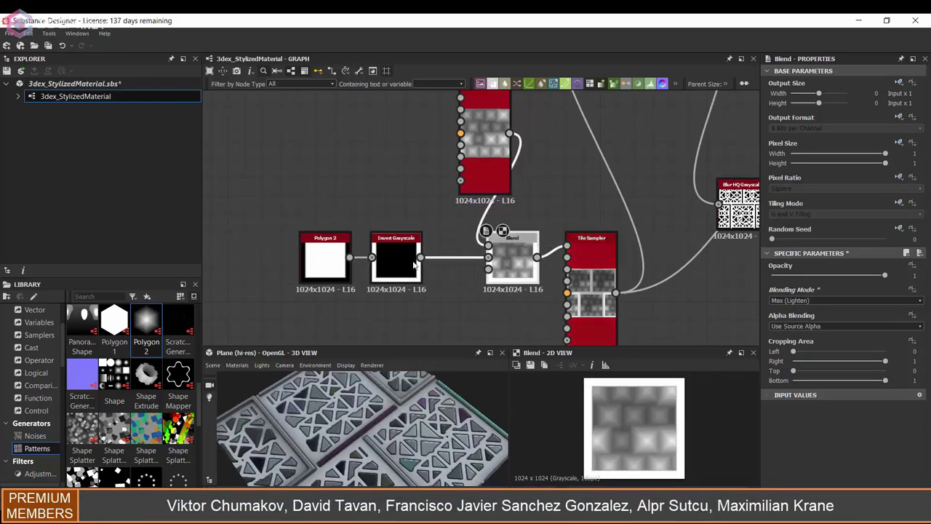
pyautogui.click(325, 259)
pyautogui.moveTo(784, 395); pyautogui.dragTo(762, 393)
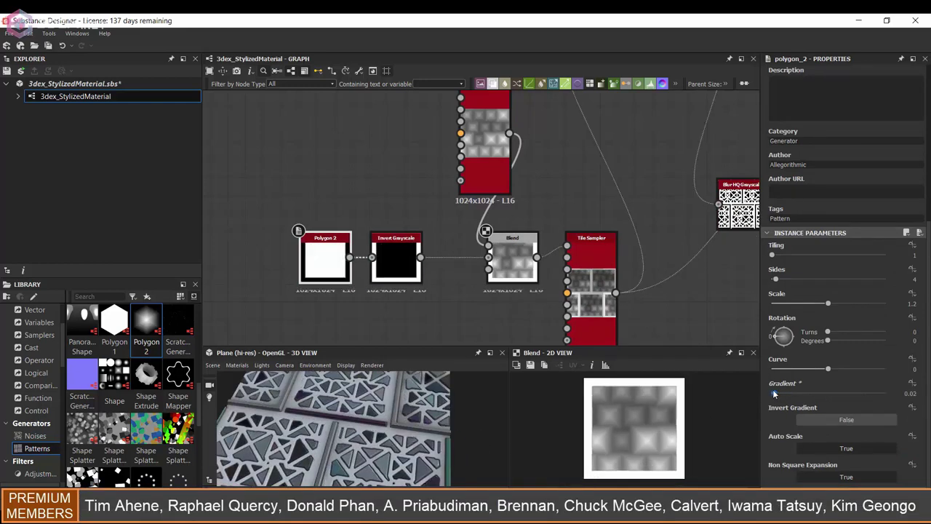
# - Lower the second Tile Sampler's Scale slightly and check the panel frames in the 3D preview
pyautogui.click(601, 269)
pyautogui.scroll(-5, 872, 396)
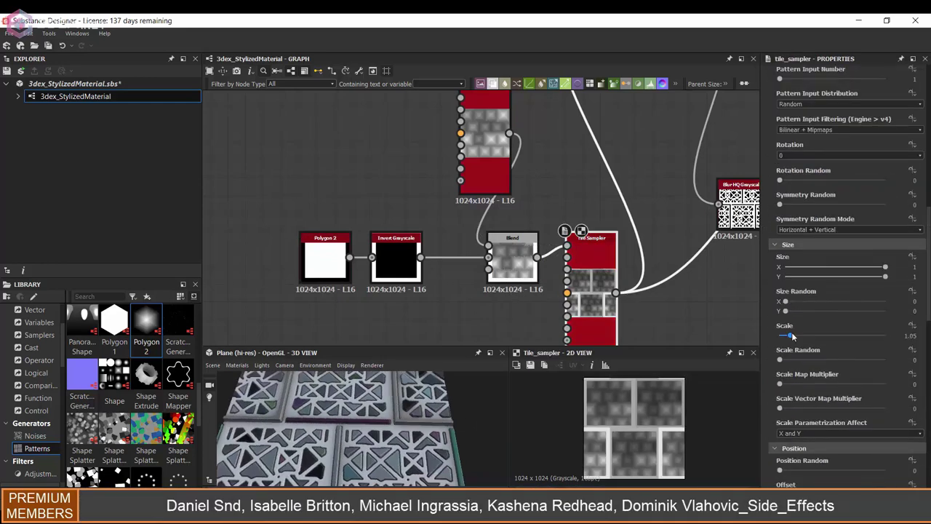
pyautogui.moveTo(791, 335); pyautogui.dragTo(790, 335)
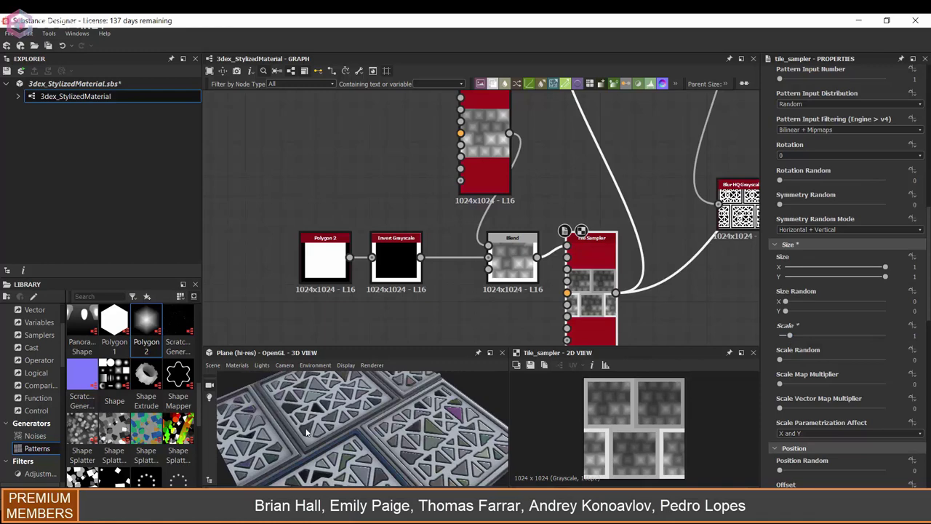
pyautogui.moveTo(306, 432); pyautogui.dragTo(299, 434)
pyautogui.moveTo(335, 259); pyautogui.dragTo(346, 230, button='middle')
pyautogui.click(337, 229)
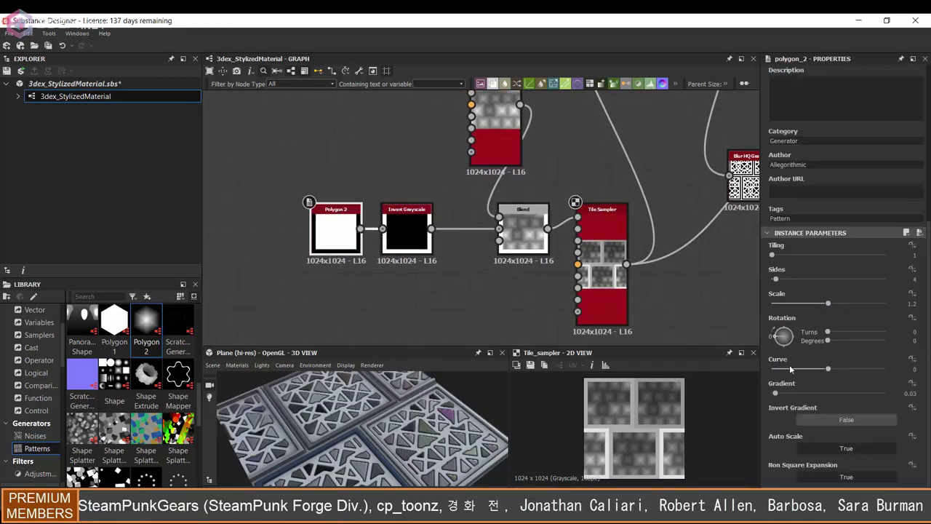
# - Set the pyramid Tile Sampler's X Amount and Y Amount to 2 and check the larger pieces in the 3D preview
pyautogui.moveTo(429, 168); pyautogui.dragTo(397, 257, button='middle')
pyautogui.click(463, 160)
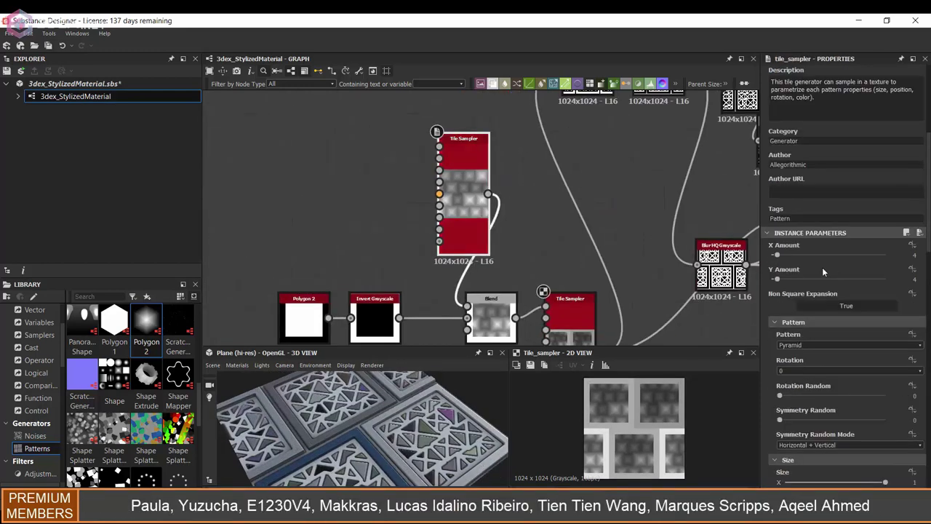
pyautogui.moveTo(776, 279); pyautogui.dragTo(775, 279)
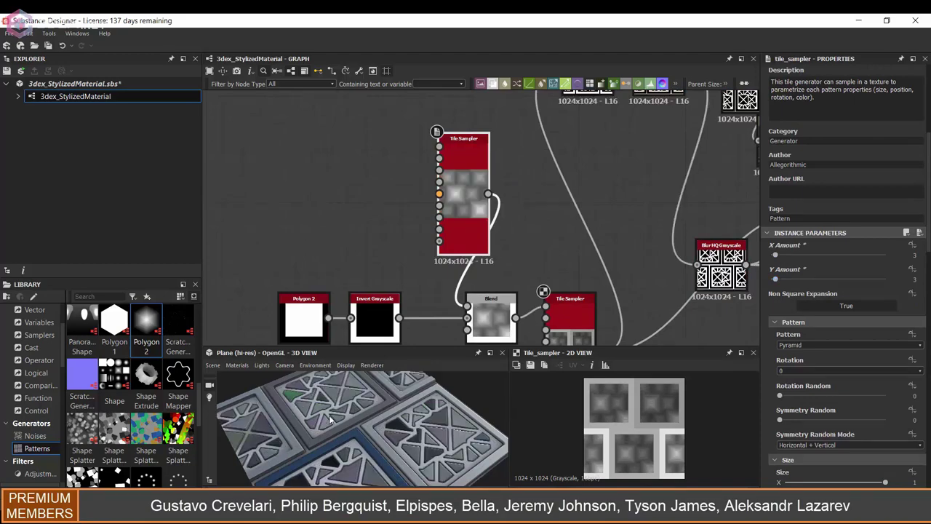
pyautogui.moveTo(379, 429)
pyautogui.mouseDown()
pyautogui.moveTo(338, 422)
pyautogui.moveTo(321, 398)
pyautogui.moveTo(378, 419)
pyautogui.mouseUp()
pyautogui.moveTo(439, 421); pyautogui.dragTo(462, 262)
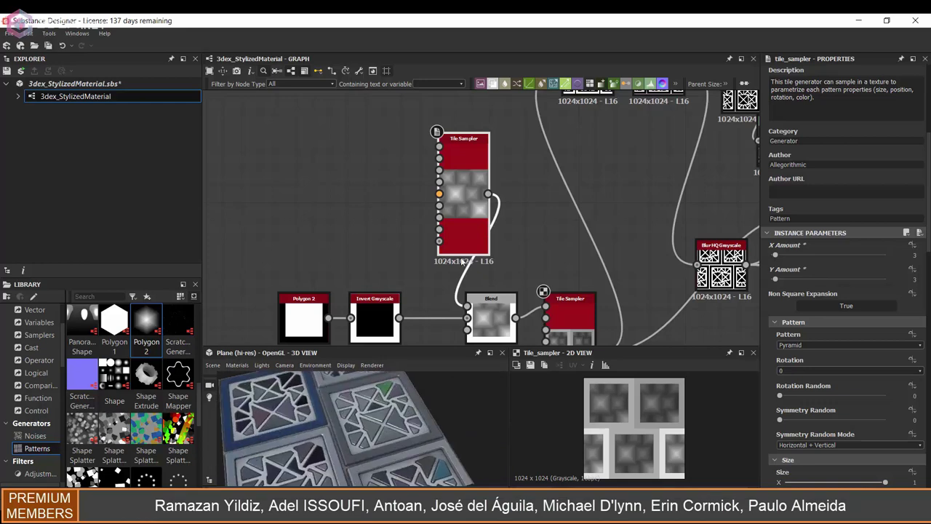
pyautogui.moveTo(776, 255); pyautogui.dragTo(774, 280)
pyautogui.moveTo(393, 407); pyautogui.dragTo(534, 427)
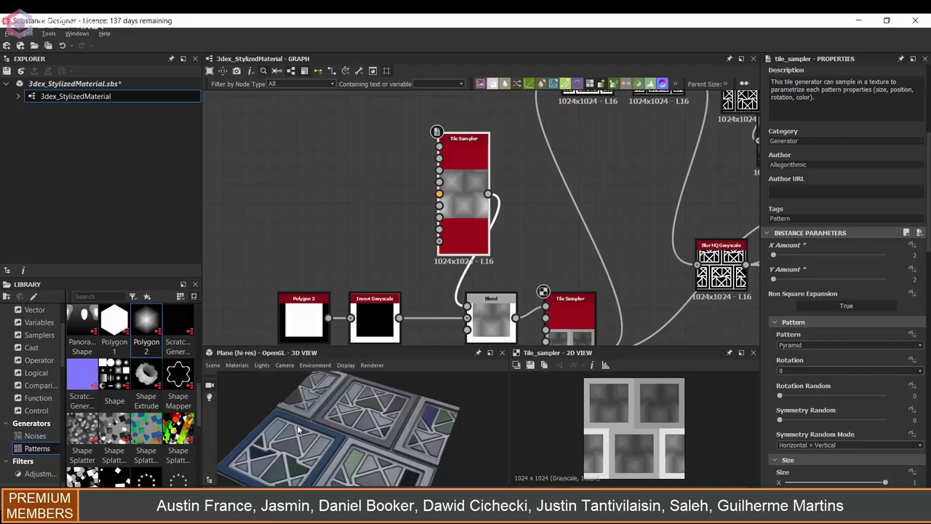
pyautogui.moveTo(298, 430); pyautogui.dragTo(372, 410)
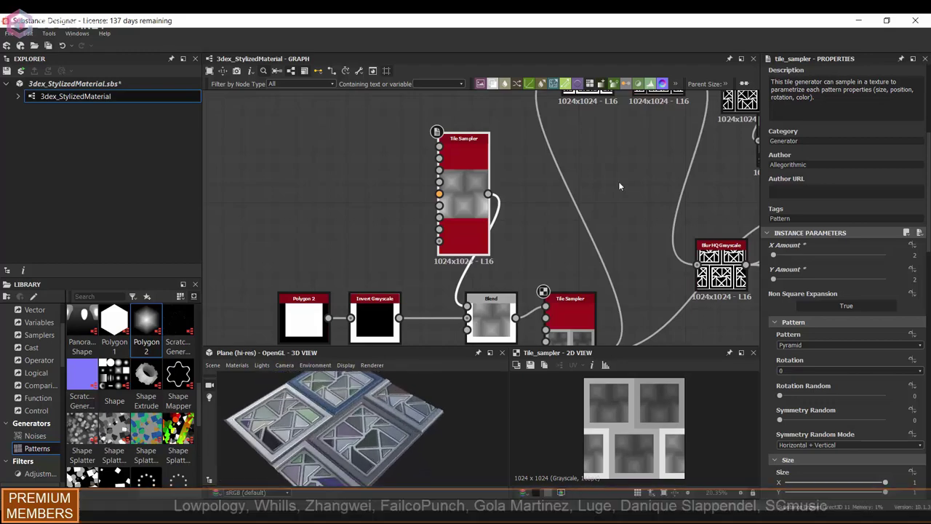
# - Check the main Blend's height output and strengthen the shading of the Ambient Occlusion node
pyautogui.scroll(-3, 619, 186)
pyautogui.moveTo(619, 186); pyautogui.dragTo(561, 194, button='middle')
pyautogui.scroll(2, 561, 194)
pyautogui.doubleClick(511, 181)
pyautogui.moveTo(549, 264); pyautogui.dragTo(505, 251, button='middle')
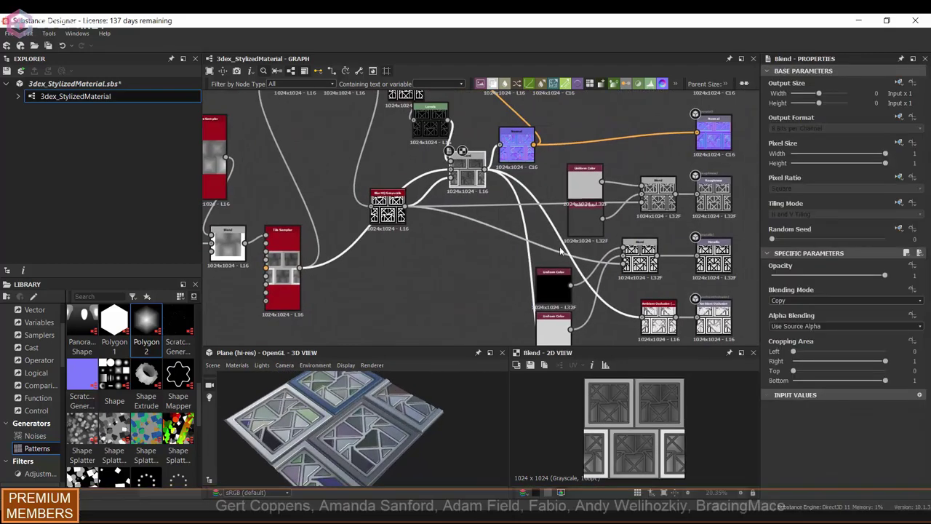
pyautogui.moveTo(511, 204); pyautogui.dragTo(502, 167, button='middle')
pyautogui.scroll(-1, 559, 267)
pyautogui.doubleClick(592, 252)
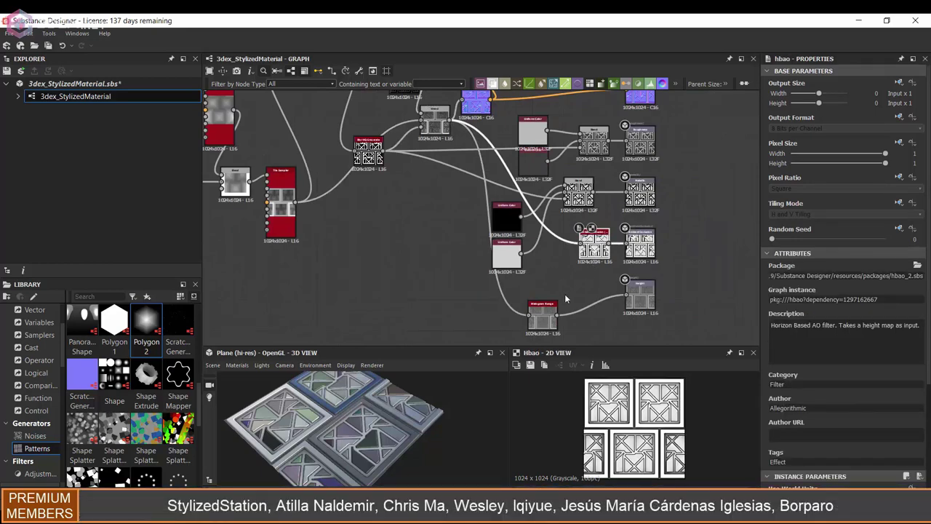
pyautogui.scroll(5, 593, 244)
pyautogui.scroll(4, 648, 407)
pyautogui.scroll(-2, 830, 451)
pyautogui.moveTo(784, 439)
pyautogui.mouseDown()
pyautogui.moveTo(795, 441)
pyautogui.moveTo(766, 440)
pyautogui.moveTo(826, 441)
pyautogui.moveTo(815, 441)
pyautogui.mouseUp()
# - Preview the Histogram Range node and align it beside the Height output
pyautogui.scroll(-5, 644, 415)
pyautogui.scroll(-4, 478, 237)
pyautogui.moveTo(480, 238); pyautogui.dragTo(513, 199, button='middle')
pyautogui.doubleClick(495, 311)
pyautogui.moveTo(495, 311); pyautogui.dragTo(554, 296)
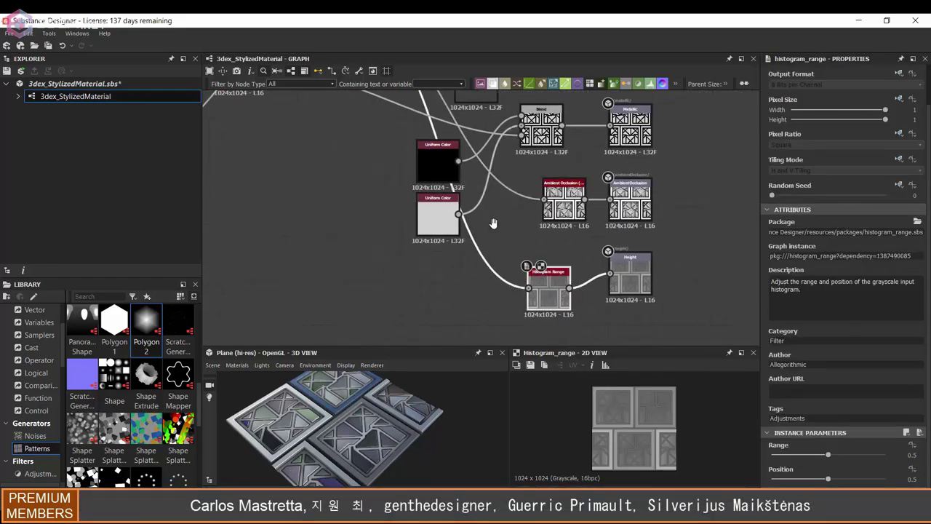
# - Examine the Blur HQ Grayscale and main Blend outputs and the framed panels in the 3D preview
pyautogui.scroll(-3, 494, 225)
pyautogui.moveTo(494, 225); pyautogui.dragTo(590, 313, button='middle')
pyautogui.doubleClick(376, 132)
pyautogui.moveTo(449, 223); pyautogui.dragTo(419, 229)
pyautogui.scroll(2, 487, 171)
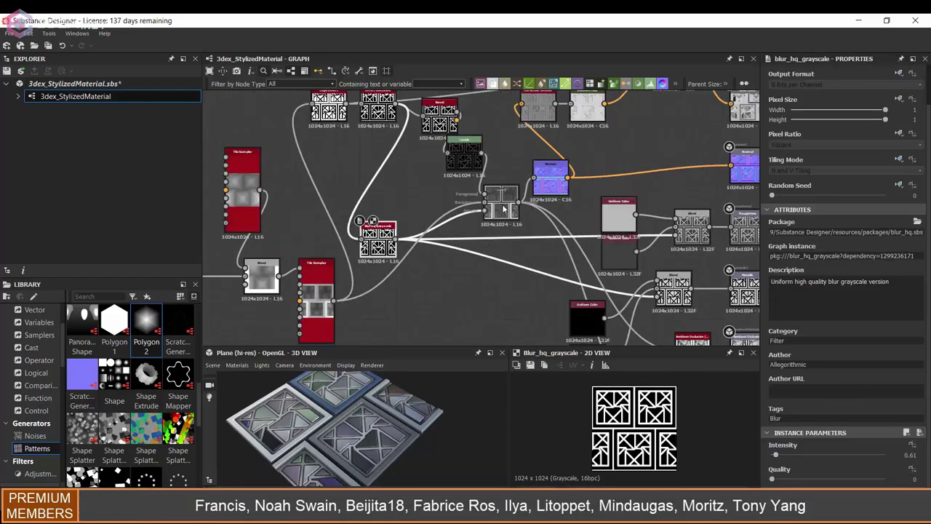
pyautogui.click(499, 207)
pyautogui.click(504, 259)
pyautogui.moveTo(436, 407)
pyautogui.mouseDown()
pyautogui.moveTo(408, 419)
pyautogui.moveTo(455, 403)
pyautogui.moveTo(408, 396)
pyautogui.moveTo(429, 411)
pyautogui.mouseUp()
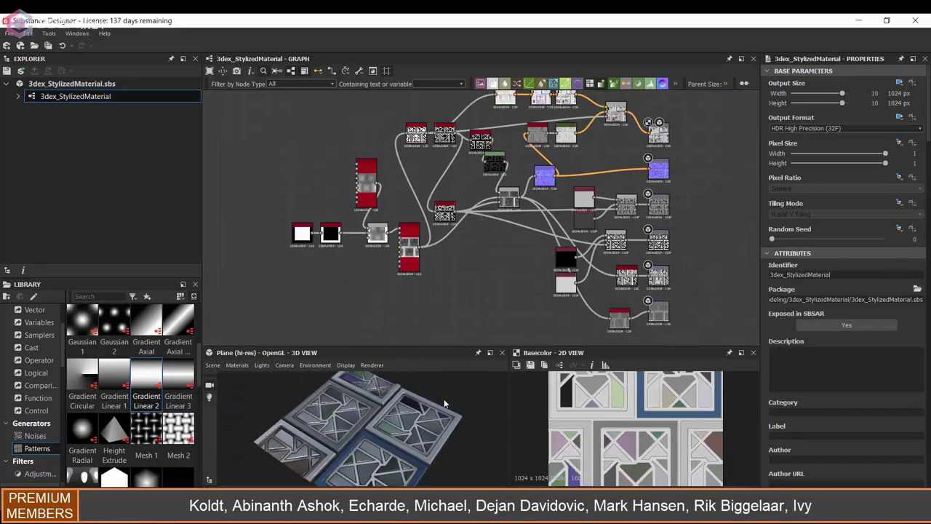
# - Add a Gradient Linear 2 node followed by a Curve node, and pull the curve down to leave a thin bright line
pyautogui.moveTo(475, 301); pyautogui.dragTo(473, 248)
pyautogui.scroll(3, 411, 268)
pyautogui.press('space')
pyautogui.write('cu')
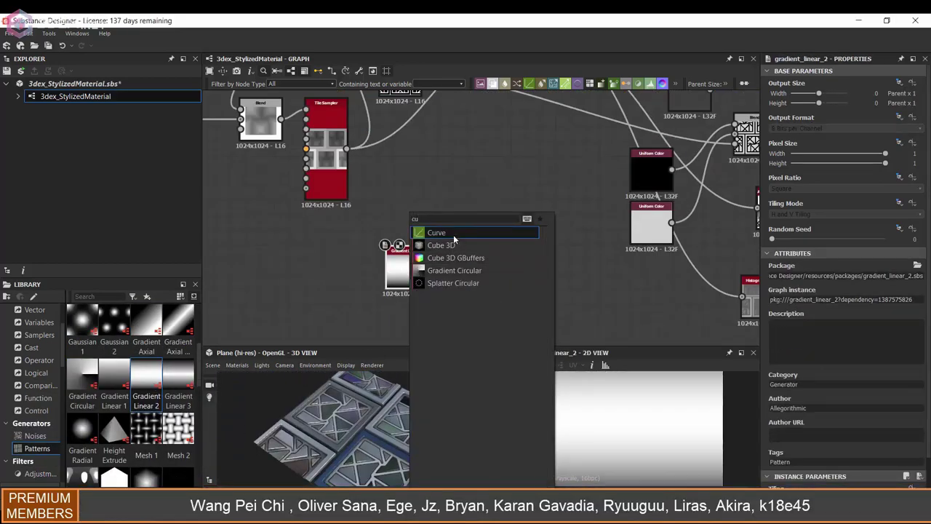
pyautogui.click(454, 237)
pyautogui.moveTo(792, 433); pyautogui.dragTo(917, 438)
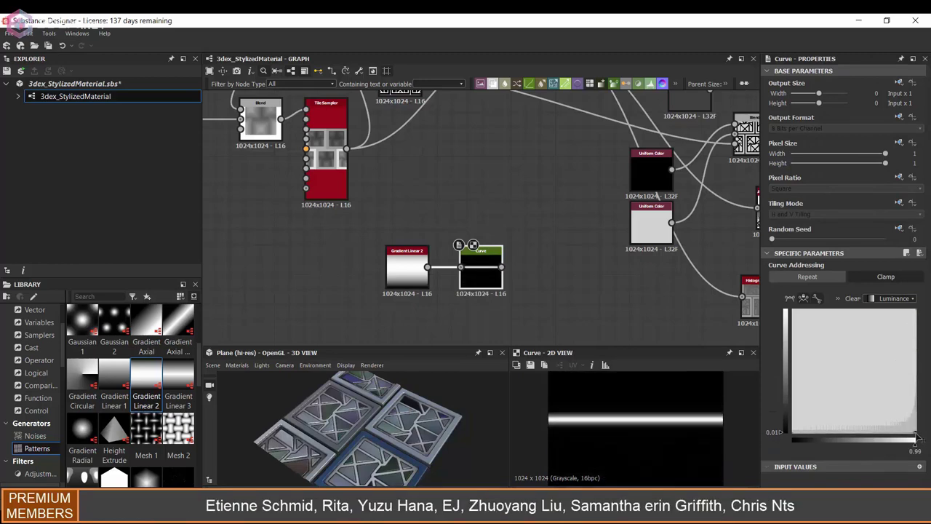
# - Move the Curve node closer to the gradient and add a Transformation 2D node after it
pyautogui.moveTo(488, 268); pyautogui.dragTo(451, 268)
pyautogui.click(448, 262)
pyautogui.press('space')
pyautogui.write('tr')
pyautogui.press('Return')
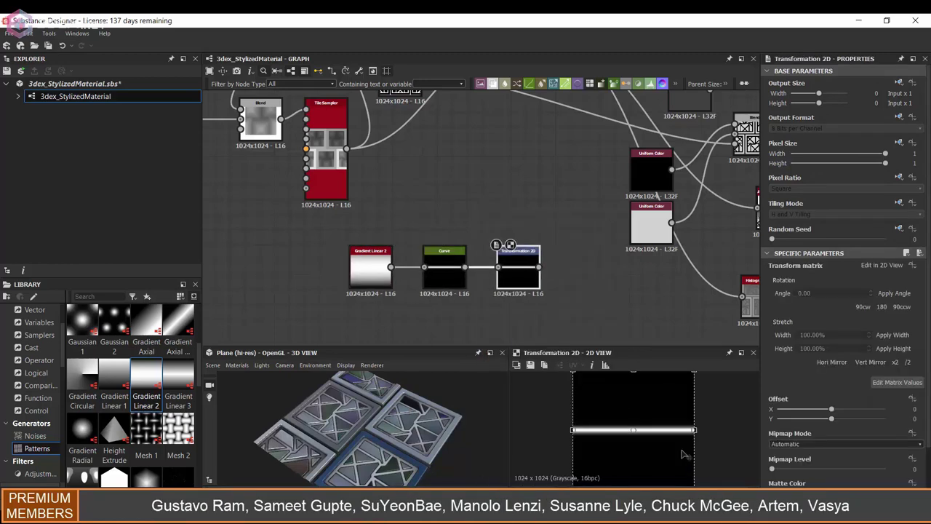
# - Offset the Transformation 2D line upward to about 0.29 in Y and add a Height Blend node after the main Blend
pyautogui.moveTo(658, 383); pyautogui.dragTo(669, 418)
pyautogui.moveTo(504, 206); pyautogui.dragTo(462, 274, button='middle')
pyautogui.scroll(-2, 505, 240)
pyautogui.scroll(-3, 378, 175)
pyautogui.moveTo(268, 109); pyautogui.dragTo(386, 163, button='middle')
pyautogui.scroll(5, 564, 224)
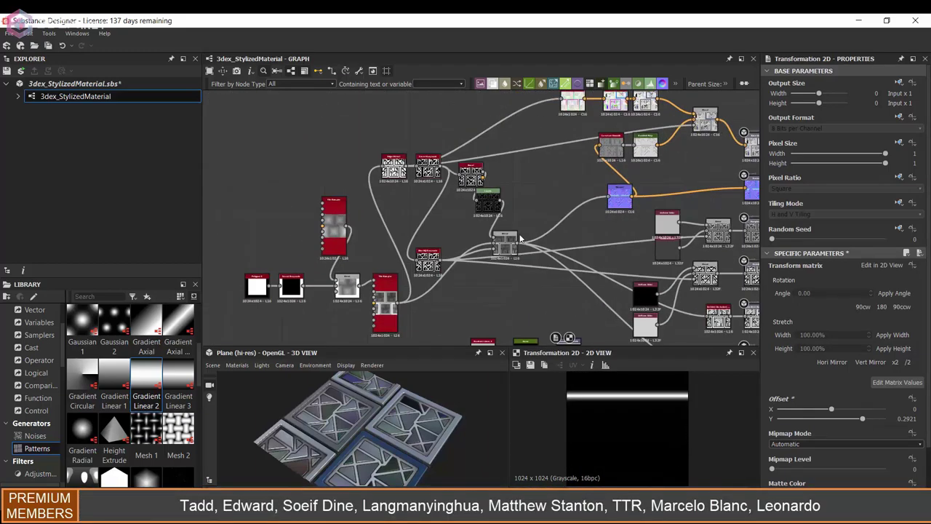
pyautogui.click(482, 228)
pyautogui.press('space')
pyautogui.write('he')
pyautogui.press('Return')
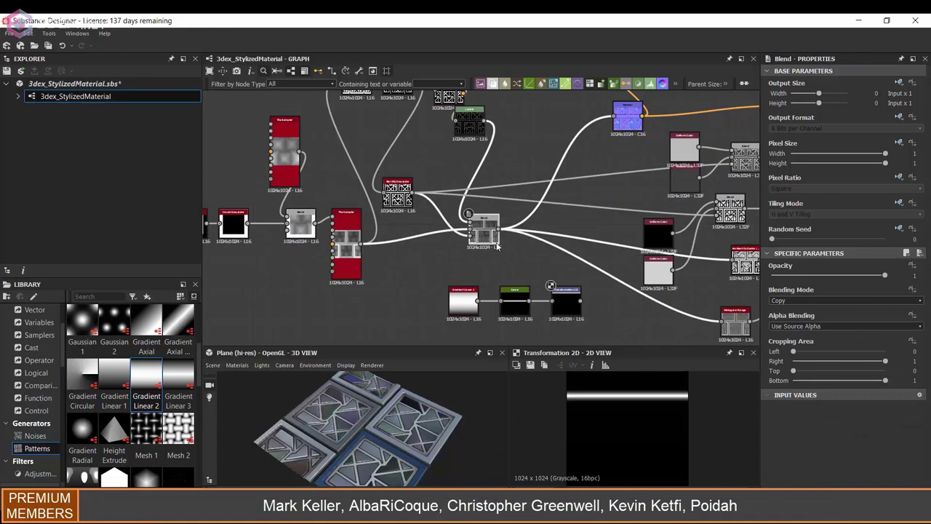
# - Connect the Transformation 2D line to the Height Blend and route the blended height to the Normal and Histogram Range nodes
pyautogui.moveTo(546, 254); pyautogui.dragTo(578, 268)
pyautogui.moveTo(582, 299); pyautogui.dragTo(560, 255)
pyautogui.moveTo(577, 269); pyautogui.dragTo(514, 227, button='middle')
pyautogui.moveTo(513, 226); pyautogui.dragTo(533, 179)
pyautogui.moveTo(558, 181); pyautogui.dragTo(515, 192, button='middle')
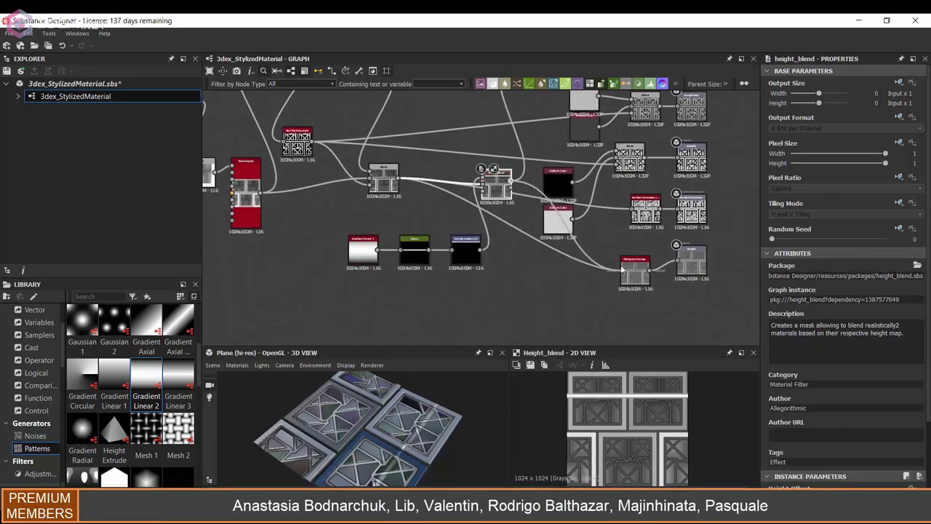
pyautogui.moveTo(621, 269); pyautogui.dragTo(620, 270)
# - Space out the Height Blend, the gradient line chain, both metallic Uniform Color nodes and the Blend feeding Metallic
pyautogui.moveTo(497, 185); pyautogui.dragTo(486, 200)
pyautogui.moveTo(503, 278); pyautogui.dragTo(503, 278)
pyautogui.moveTo(466, 254); pyautogui.dragTo(410, 267)
pyautogui.moveTo(506, 208); pyautogui.dragTo(514, 214, button='middle')
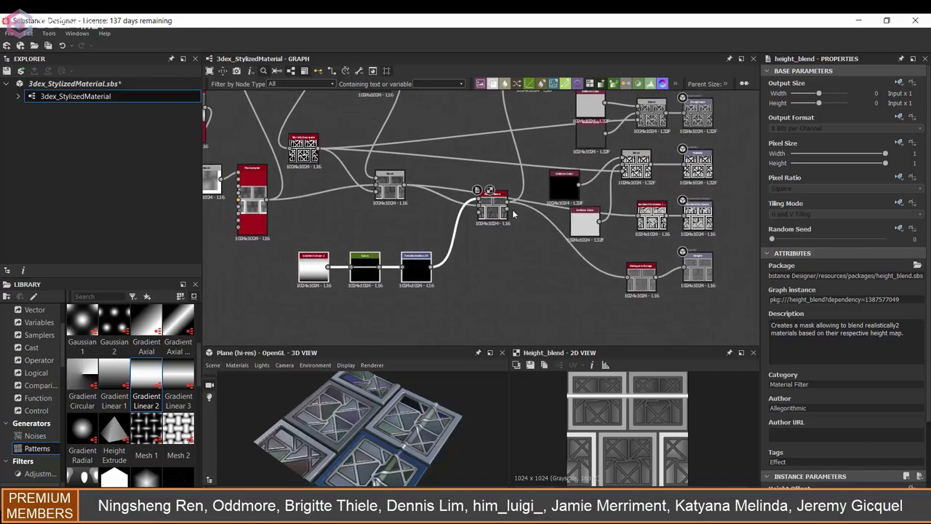
pyautogui.scroll(2, 514, 212)
pyautogui.moveTo(502, 220); pyautogui.dragTo(456, 220)
pyautogui.scroll(-1, 544, 182)
pyautogui.moveTo(604, 218); pyautogui.dragTo(564, 268)
pyautogui.moveTo(579, 176); pyautogui.dragTo(557, 201)
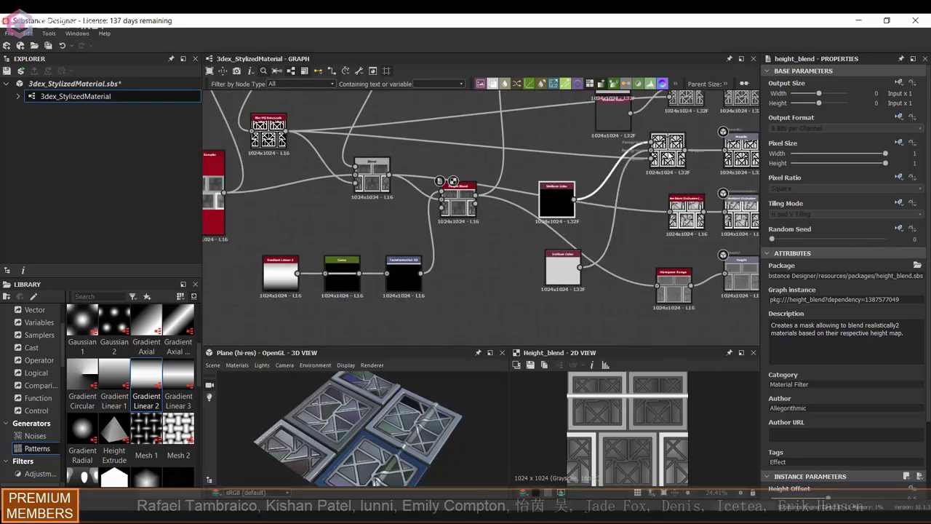
pyautogui.moveTo(667, 157); pyautogui.dragTo(632, 182)
# - Connect the Height Blend's blended height to the Ambient Occlusion node and check the raised line in the 3D preview
pyautogui.moveTo(476, 195); pyautogui.dragTo(668, 212)
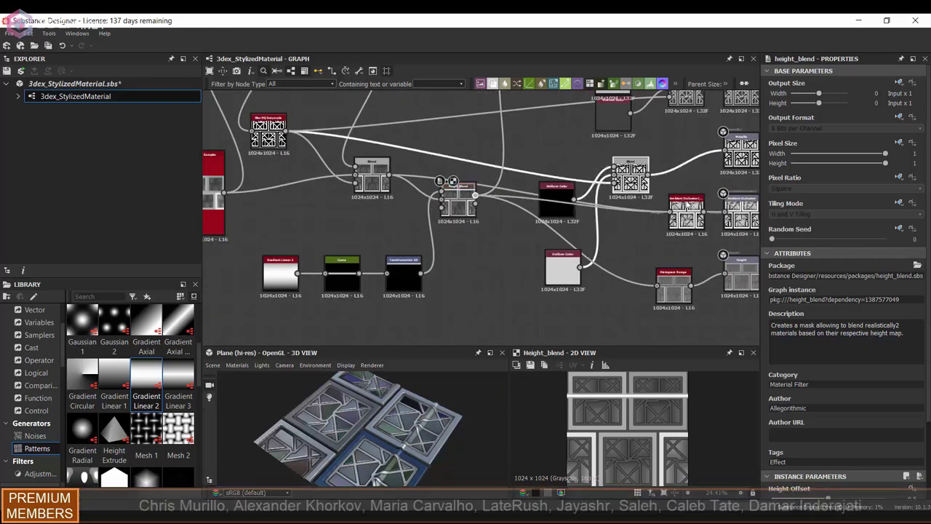
pyautogui.click(630, 175)
pyautogui.moveTo(448, 420); pyautogui.dragTo(436, 393)
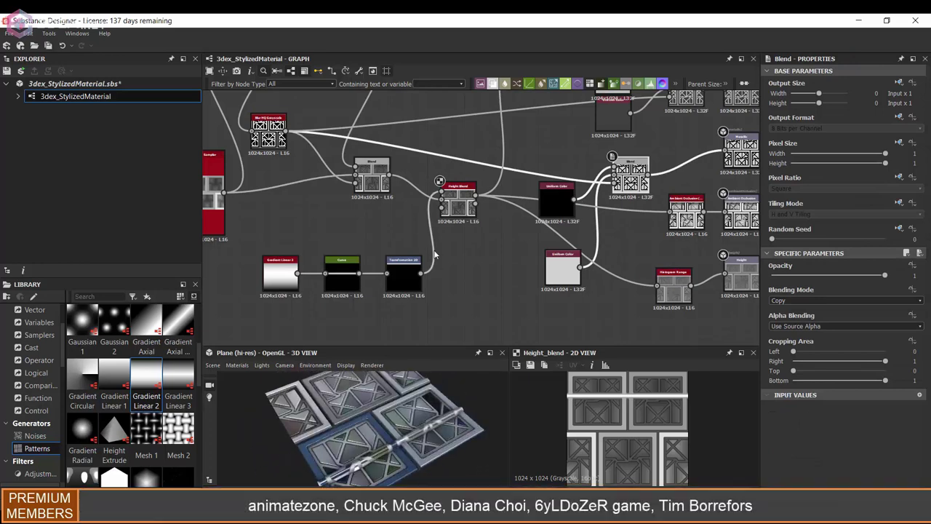
# - Insert a Mirror Grayscale node between Transformation 2D and Height Blend, and set its mode to Mirror Axis Y
pyautogui.scroll(1, 399, 246)
pyautogui.click(477, 249)
pyautogui.press('space')
pyautogui.write('mi')
pyautogui.click(526, 246)
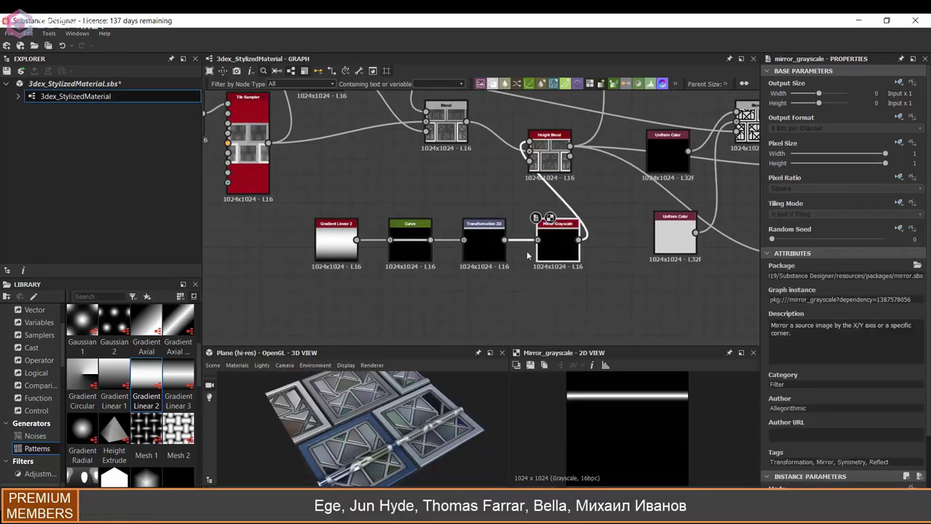
pyautogui.scroll(2, 694, 413)
pyautogui.scroll(-3, 810, 427)
pyautogui.moveTo(498, 390); pyautogui.dragTo(451, 418)
pyautogui.moveTo(561, 259); pyautogui.dragTo(494, 275)
pyautogui.click(533, 201)
# - Add a Histogram Scan node after Mirror Grayscale, with contrast 1 and position about 0.73
pyautogui.moveTo(534, 201); pyautogui.dragTo(453, 252, button='middle')
pyautogui.scroll(-3, 454, 252)
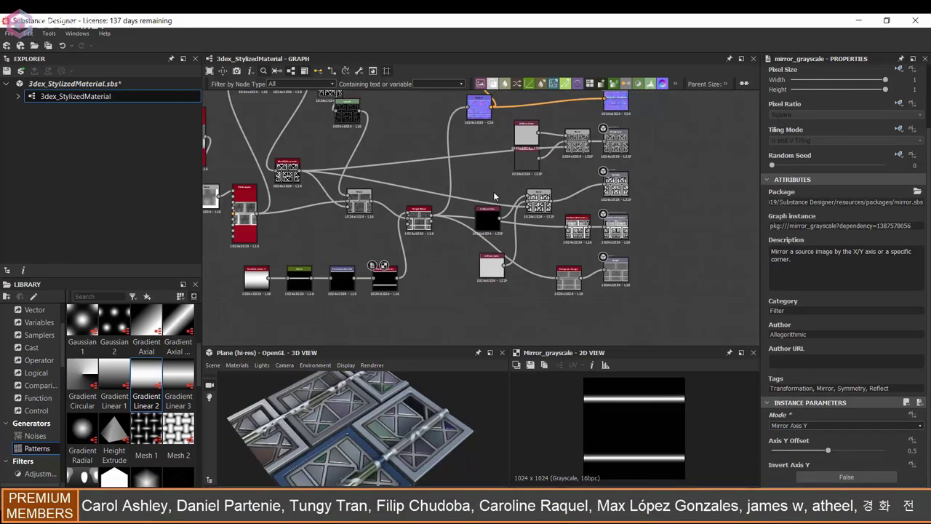
pyautogui.scroll(2, 440, 274)
pyautogui.press('space')
pyautogui.write('his')
pyautogui.click(494, 245)
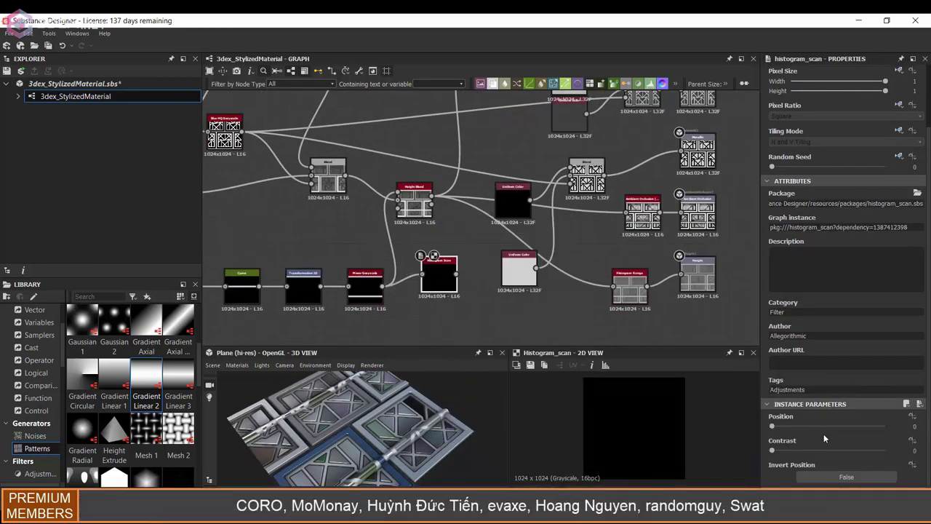
pyautogui.click(814, 450)
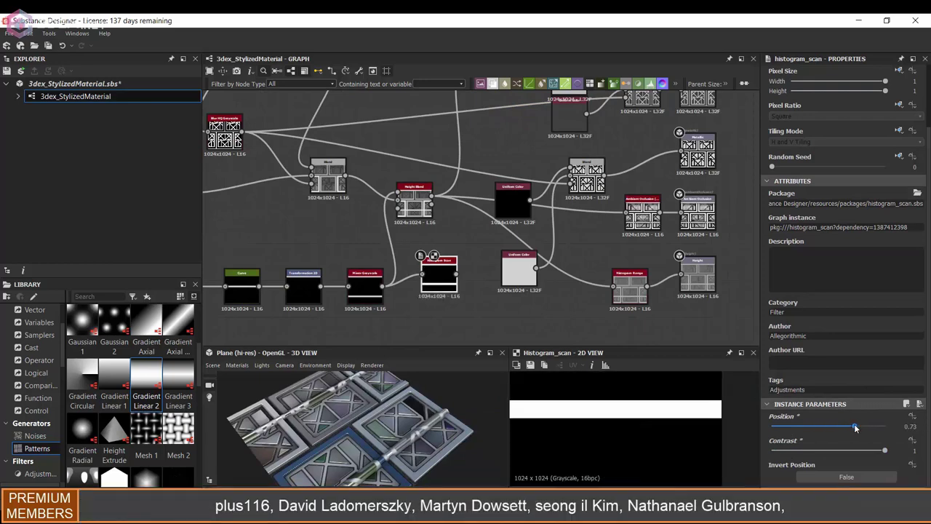
# - Rearrange the metallic Uniform Color and Blend nodes to free up space, and preview the Blend feeding Metallic
pyautogui.moveTo(599, 265); pyautogui.dragTo(558, 287, button='middle')
pyautogui.moveTo(484, 217); pyautogui.dragTo(471, 151)
pyautogui.moveTo(546, 194); pyautogui.dragTo(570, 182)
pyautogui.doubleClick(570, 182)
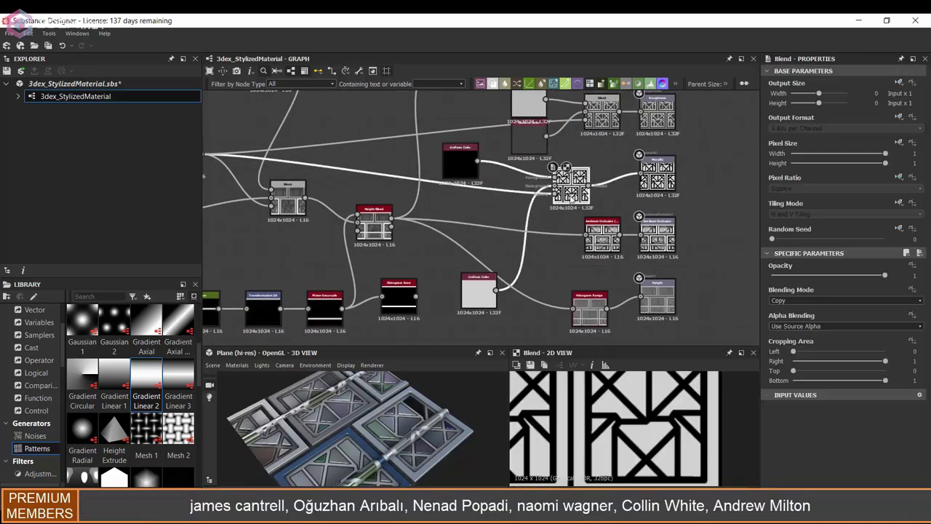
pyautogui.moveTo(492, 198); pyautogui.dragTo(540, 209, button='middle')
pyautogui.moveTo(507, 297); pyautogui.dragTo(514, 297)
pyautogui.moveTo(495, 205); pyautogui.dragTo(560, 193, button='middle')
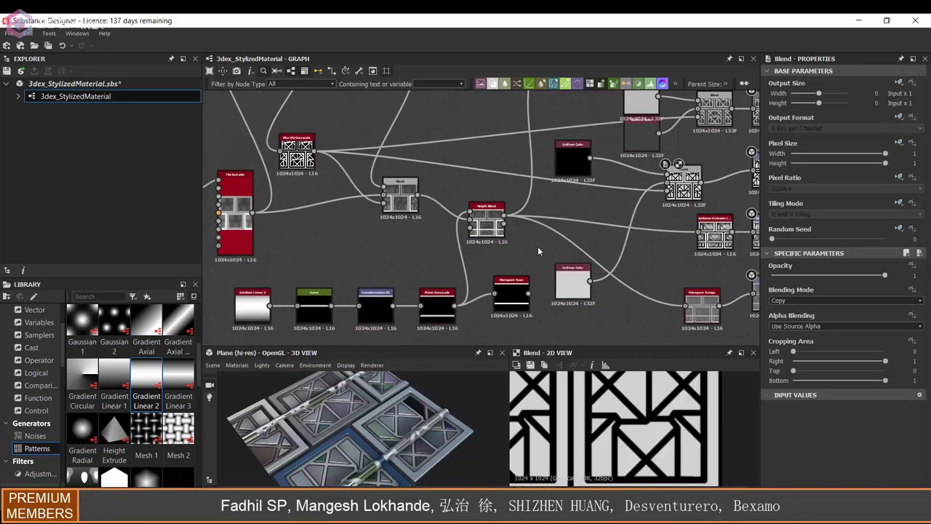
# - Add a Blend node combining the Blur HQ Grayscale output with the Histogram Scan in Add (Linear Dodge) mode
pyautogui.press('space')
pyautogui.click(574, 235)
pyautogui.moveTo(317, 152); pyautogui.dragTo(540, 244)
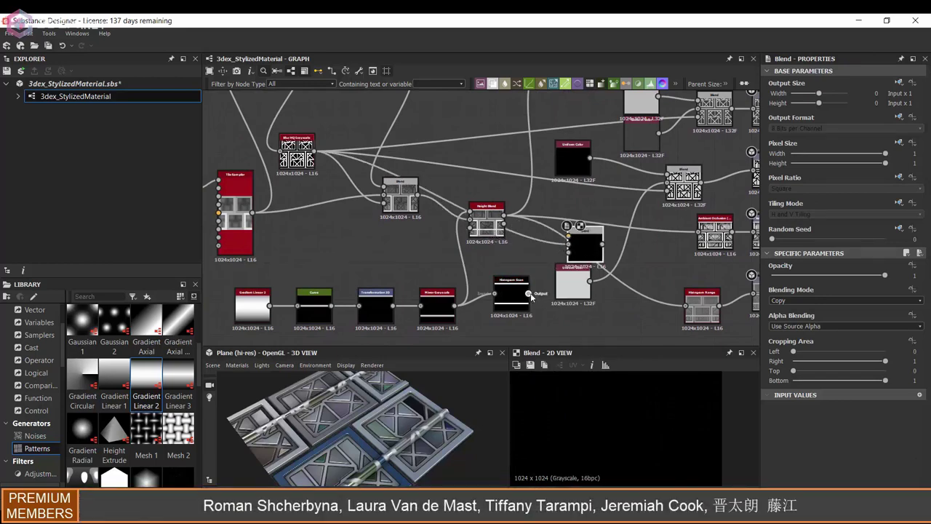
pyautogui.click(805, 300)
pyautogui.click(801, 318)
# - Feed the combined mask into the Metallic and Roughness Blend nodes in place of the Blur HQ Grayscale output
pyautogui.moveTo(596, 237); pyautogui.dragTo(570, 240, button='middle')
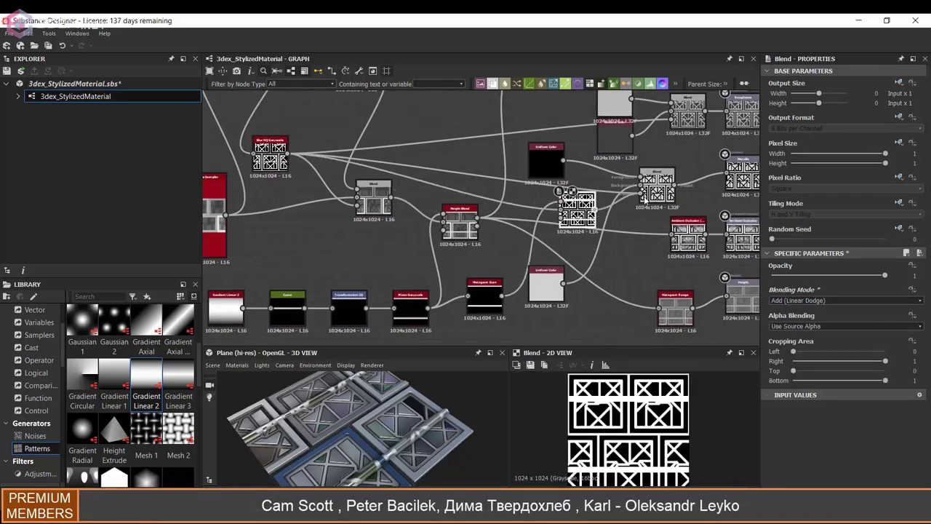
pyautogui.moveTo(551, 125); pyautogui.dragTo(514, 151, button='middle')
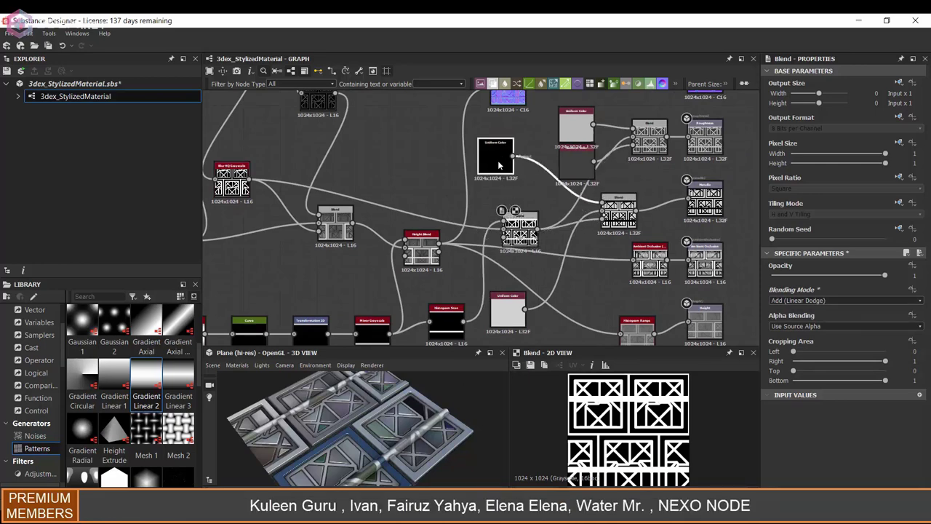
pyautogui.scroll(-3, 499, 166)
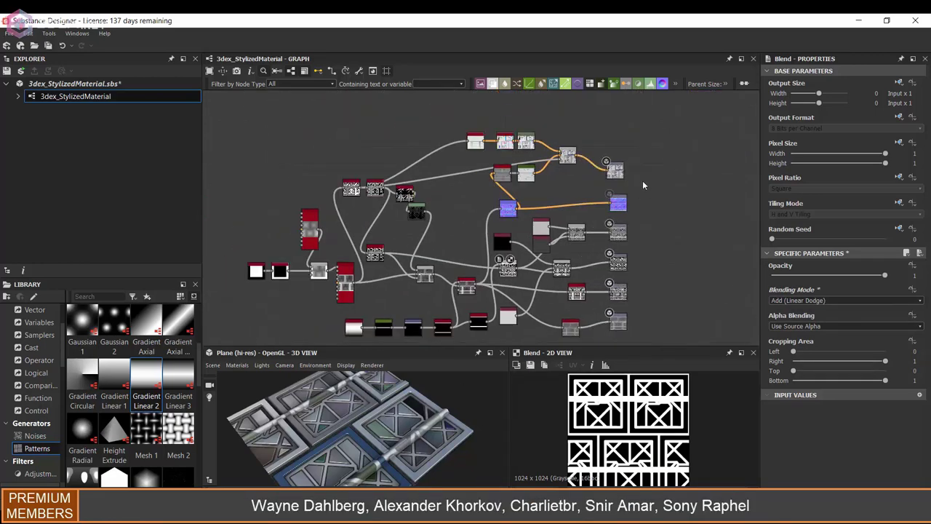
# - Preview the base color Blend and the combined mask, undo the last graph change, and shift the Edge Detect node aside
pyautogui.scroll(3, 643, 186)
pyautogui.click(613, 179)
pyautogui.moveTo(613, 181); pyautogui.dragTo(608, 155, button='middle')
pyautogui.click(532, 125)
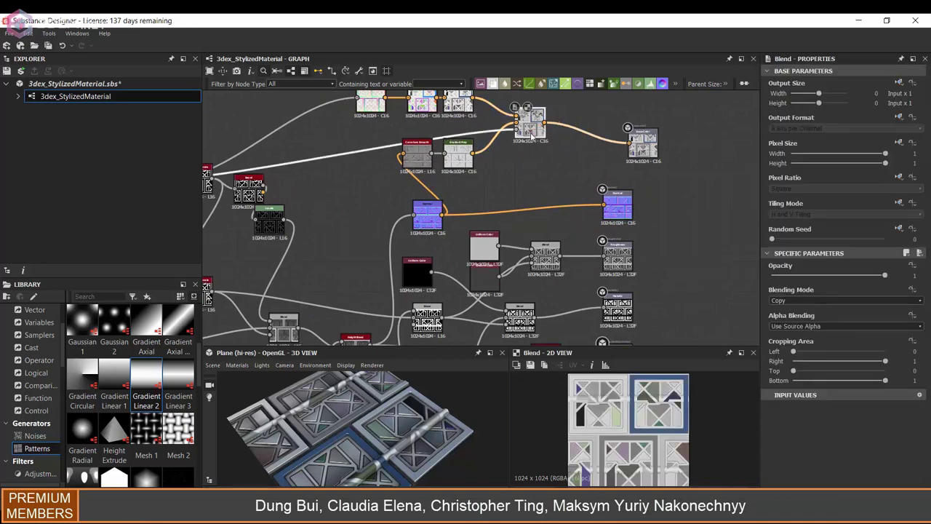
pyautogui.scroll(-2, 472, 273)
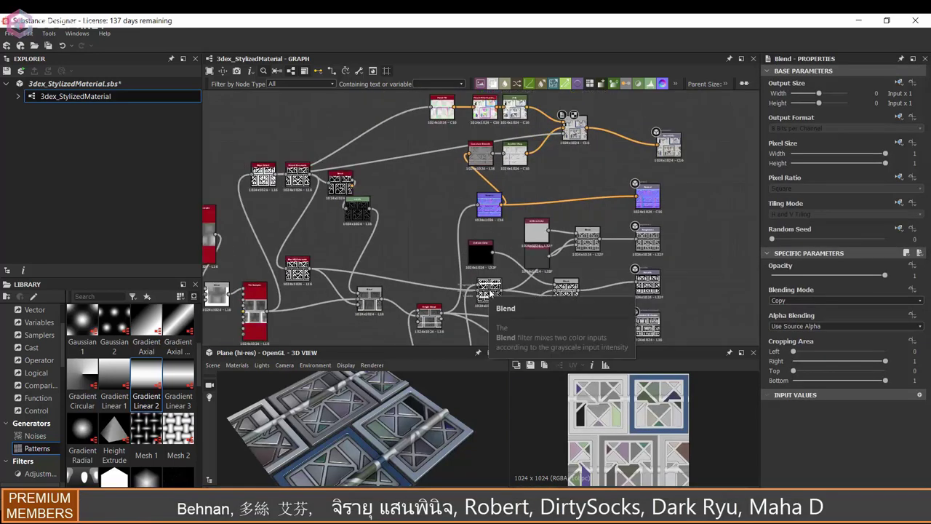
pyautogui.hotkey('ctrl', 'z')
pyautogui.moveTo(272, 183); pyautogui.dragTo(258, 179)
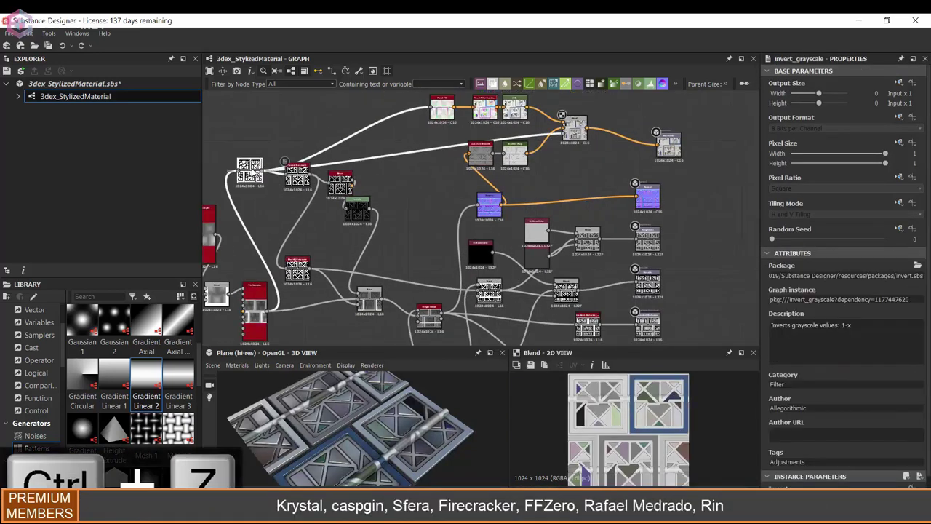
pyautogui.doubleClick(258, 180)
pyautogui.doubleClick(493, 291)
# - Add an Invert Grayscale node after the combined mask and connect it as the base color Blend's mask
pyautogui.scroll(3, 503, 292)
pyautogui.press('space')
pyautogui.write('in')
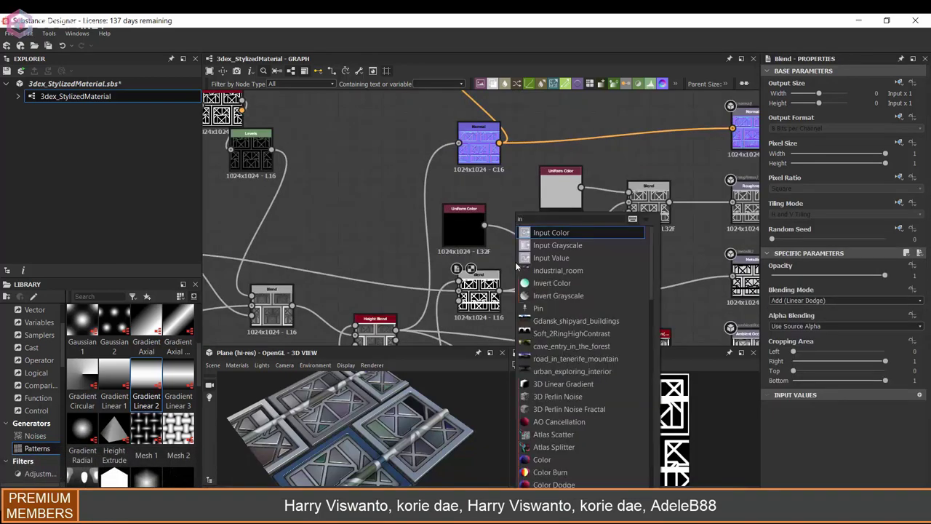
pyautogui.click(537, 295)
pyautogui.moveTo(499, 290); pyautogui.dragTo(488, 261)
pyautogui.moveTo(521, 246); pyautogui.dragTo(553, 133)
pyautogui.scroll(-3, 563, 131)
pyautogui.moveTo(564, 131); pyautogui.dragTo(515, 240, button='middle')
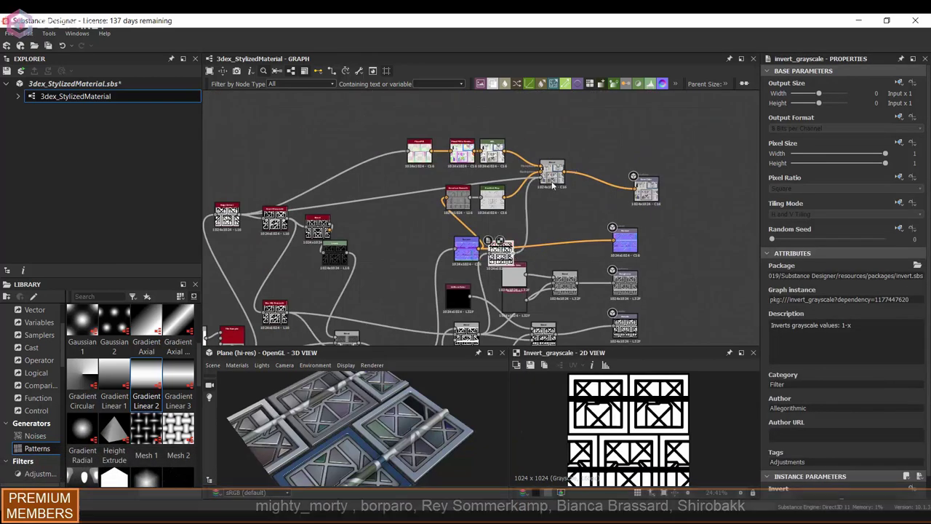
# - Examine the rods in the 3D preview and the Gradient Map output up close
pyautogui.moveTo(410, 463); pyautogui.dragTo(392, 431)
pyautogui.scroll(3, 395, 424)
pyautogui.doubleClick(493, 206)
pyautogui.scroll(4, 652, 433)
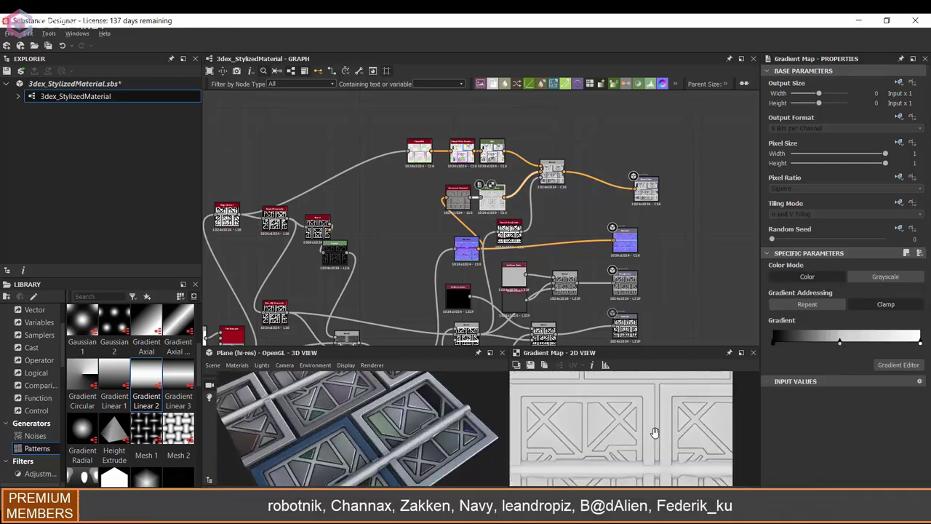
pyautogui.moveTo(652, 432); pyautogui.dragTo(691, 451, button='middle')
pyautogui.moveTo(349, 429); pyautogui.dragTo(384, 435)
# - Duplicate the line's Transformation 2D node and offset the copy higher, to about 0.35 in Y
pyautogui.scroll(-3, 410, 415)
pyautogui.scroll(-3, 514, 211)
pyautogui.scroll(5, 499, 231)
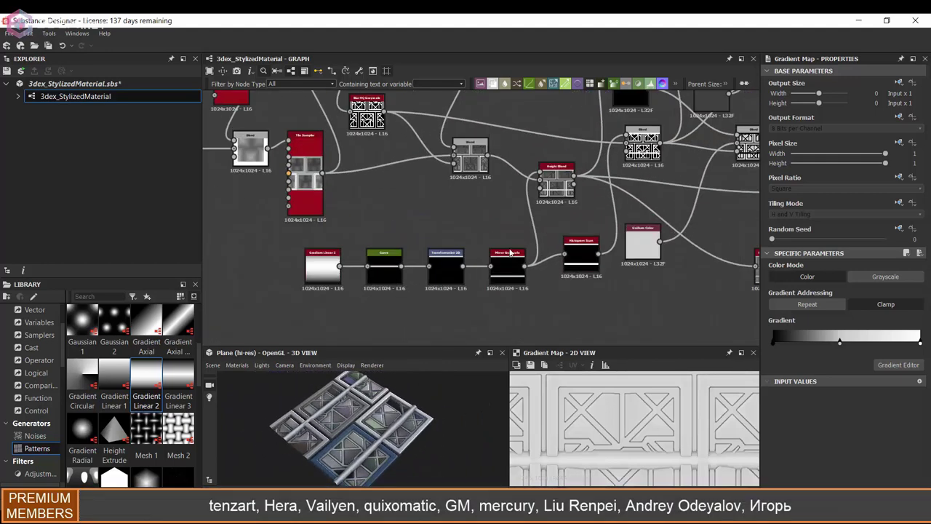
pyautogui.scroll(2, 538, 246)
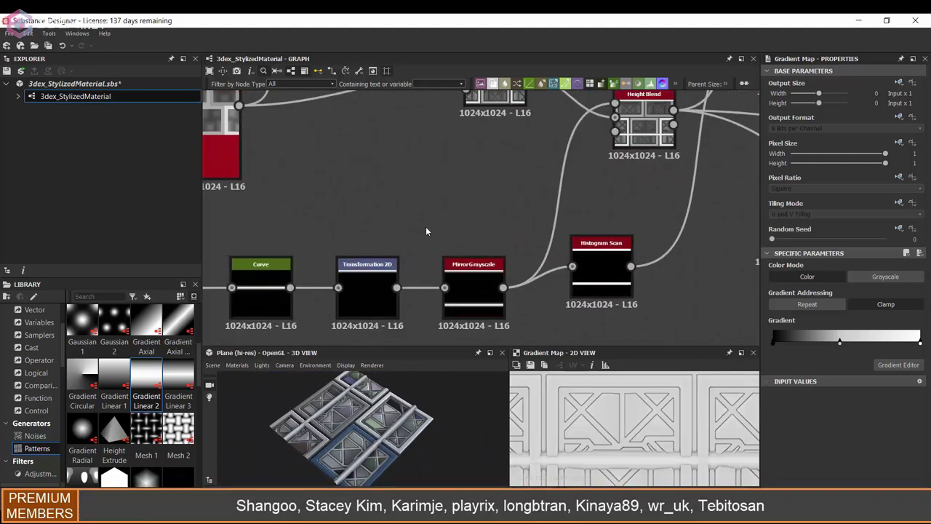
pyautogui.click(372, 291)
pyautogui.hotkey('ctrl', 'd')
pyautogui.doubleClick(405, 210)
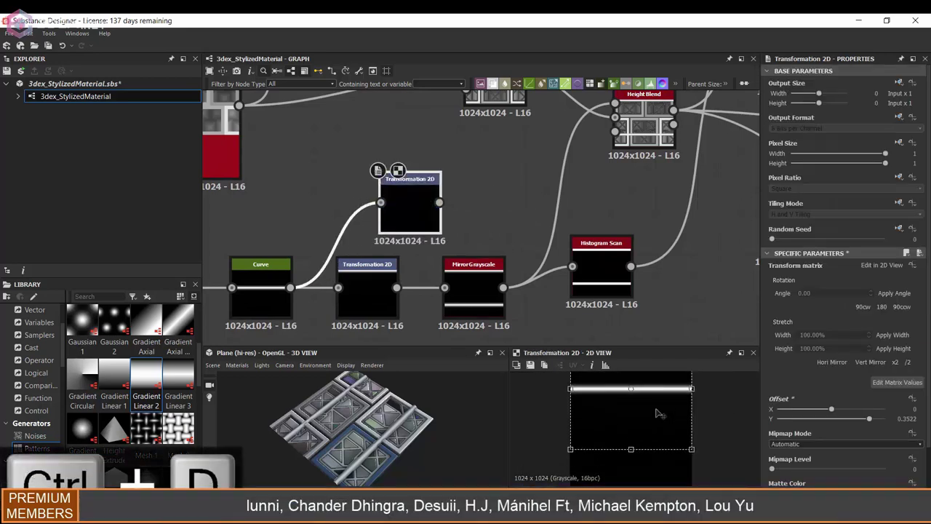
pyautogui.moveTo(412, 208); pyautogui.dragTo(369, 187)
# - Merge both Transformation 2D lines through a new Blend node before Mirror Grayscale, in Add (Linear Dodge) mode
pyautogui.moveTo(473, 284); pyautogui.dragTo(495, 284)
pyautogui.click(441, 286)
pyautogui.press('space')
pyautogui.click(435, 229)
pyautogui.moveTo(396, 181); pyautogui.dragTo(403, 273)
pyautogui.moveTo(371, 283); pyautogui.dragTo(338, 305)
pyautogui.moveTo(403, 296); pyautogui.dragTo(449, 264, button='middle')
pyautogui.click(844, 300)
pyautogui.click(793, 314)
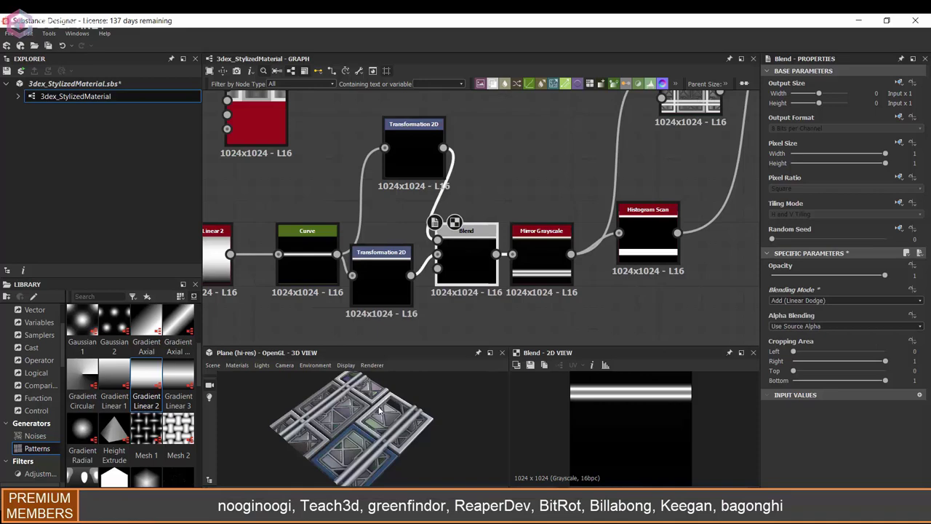
# - Set the duplicated line's Y offset to about 0.37 and check the double rods in the 3D preview
pyautogui.moveTo(411, 165); pyautogui.dragTo(390, 208)
pyautogui.scroll(3, 644, 401)
pyautogui.moveTo(680, 420); pyautogui.dragTo(677, 417)
pyautogui.scroll(-3, 416, 414)
pyautogui.moveTo(364, 419); pyautogui.dragTo(392, 400)
pyautogui.scroll(-3, 461, 409)
pyautogui.scroll(1, 339, 413)
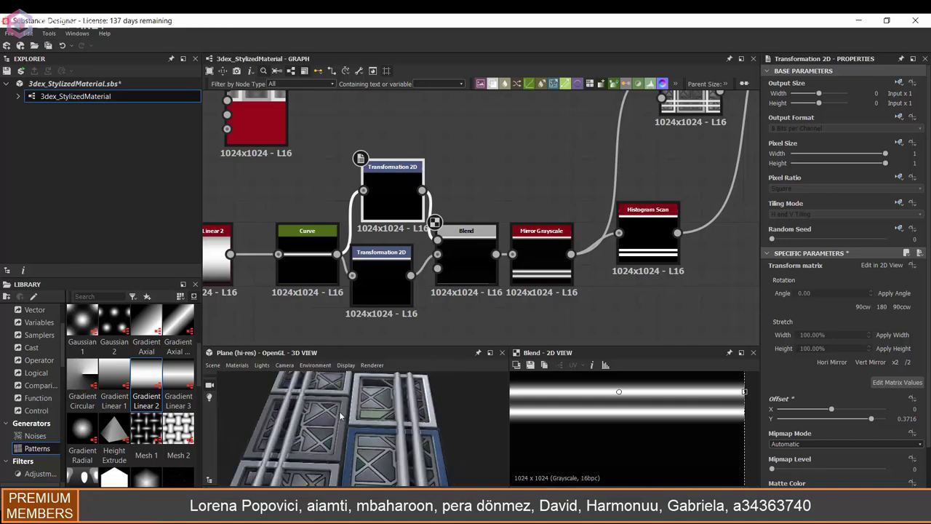
pyautogui.moveTo(340, 416)
pyautogui.mouseDown()
pyautogui.moveTo(407, 400)
pyautogui.moveTo(356, 416)
pyautogui.mouseUp()
# - Set the darker roughness Uniform Color to a luminance of 93 and check the metal surfaces in the 3D preview
pyautogui.scroll(-3, 489, 201)
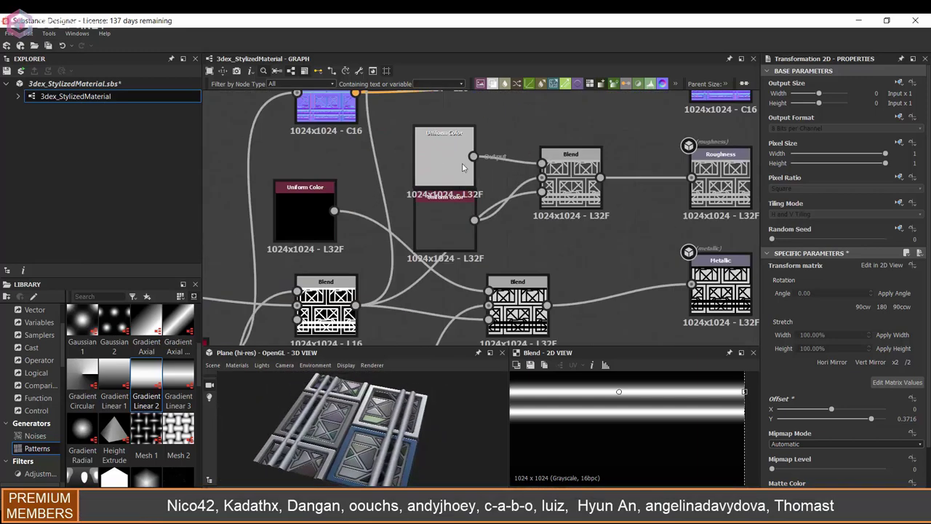
pyautogui.moveTo(408, 139); pyautogui.dragTo(409, 188)
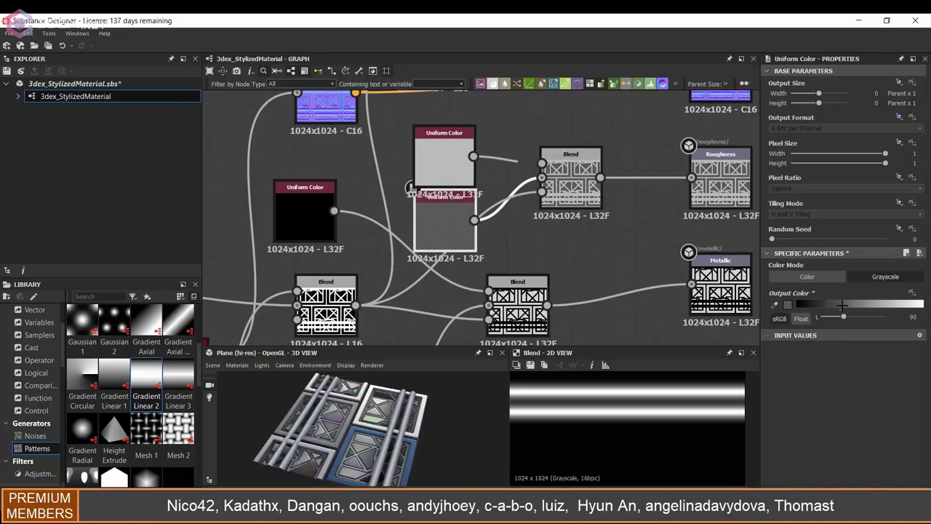
pyautogui.moveTo(842, 305); pyautogui.dragTo(844, 304)
pyautogui.scroll(-3, 521, 231)
pyautogui.moveTo(521, 232); pyautogui.dragTo(538, 150, button='middle')
pyautogui.scroll(1, 531, 150)
pyautogui.moveTo(364, 415); pyautogui.dragTo(394, 430)
pyautogui.scroll(-1, 501, 266)
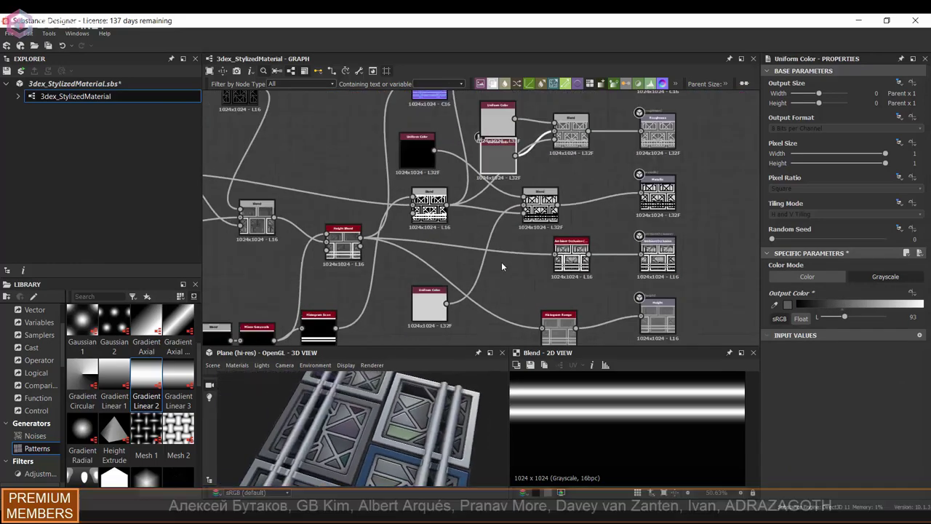
# - Try a Histogram Scan position of 0.49, then raise the position again while comparing the rods in the 3D preview
pyautogui.scroll(3, 322, 332)
pyautogui.moveTo(322, 331); pyautogui.dragTo(454, 280, button='middle')
pyautogui.doubleClick(454, 281)
pyautogui.scroll(-2, 848, 358)
pyautogui.moveTo(844, 427)
pyautogui.mouseDown()
pyautogui.moveTo(852, 427)
pyautogui.moveTo(837, 430)
pyautogui.mouseUp()
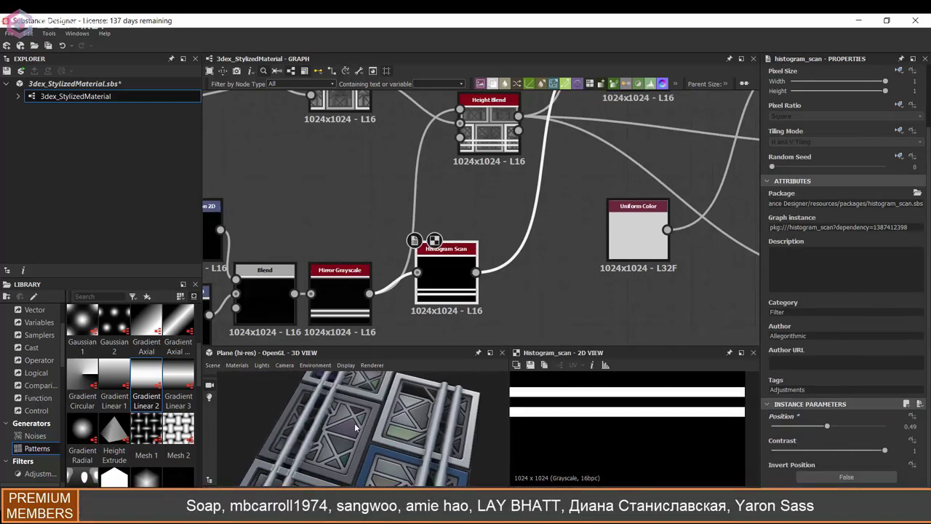
pyautogui.moveTo(356, 407); pyautogui.dragTo(451, 418)
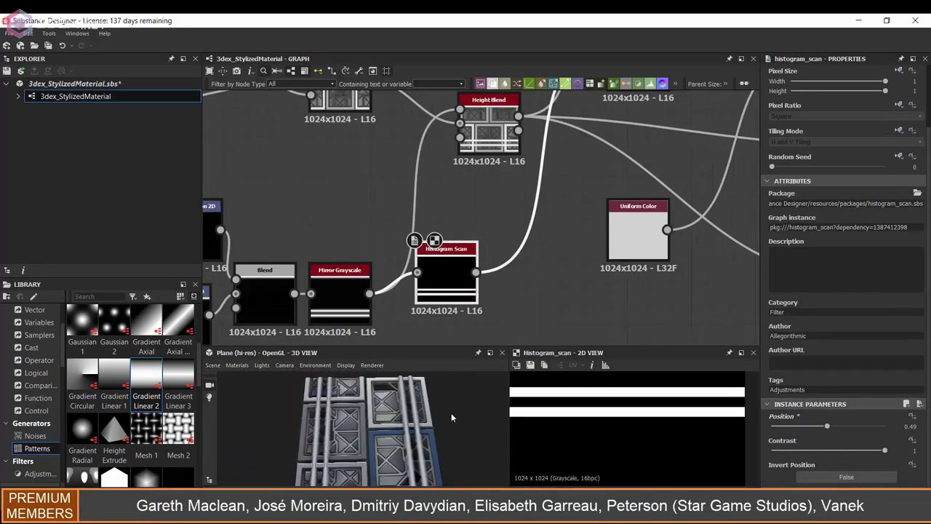
pyautogui.moveTo(827, 428); pyautogui.dragTo(855, 426)
pyautogui.moveTo(437, 435)
pyautogui.mouseDown()
pyautogui.moveTo(410, 430)
pyautogui.moveTo(426, 429)
pyautogui.mouseUp()
# - Set the Height Blend node's height offset to about 0.64 and check the double rods in the 3D preview
pyautogui.scroll(-4, 469, 217)
pyautogui.scroll(2, 463, 218)
pyautogui.moveTo(482, 218); pyautogui.dragTo(507, 227, button='middle')
pyautogui.doubleClick(442, 210)
pyautogui.scroll(-1, 833, 420)
pyautogui.scroll(-3, 660, 430)
pyautogui.scroll(3, 660, 435)
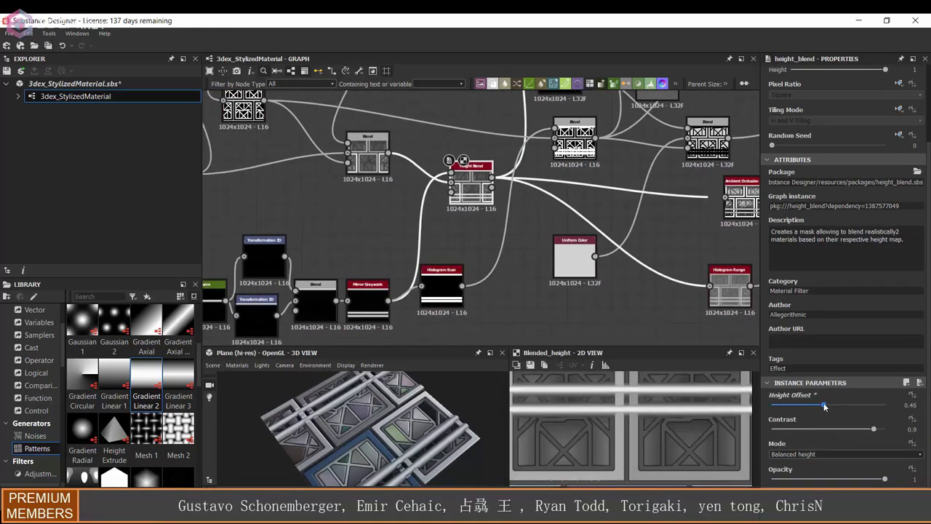
pyautogui.moveTo(846, 409); pyautogui.dragTo(857, 412)
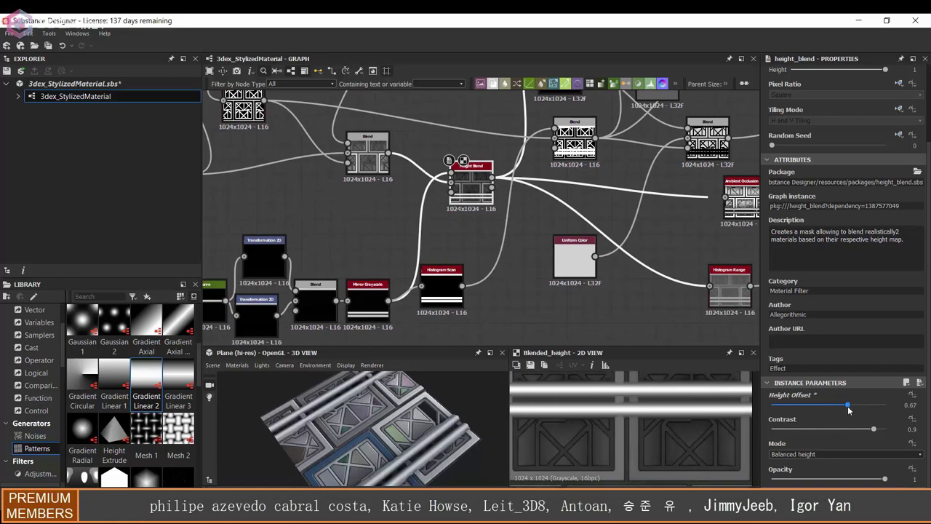
pyautogui.moveTo(345, 459); pyautogui.dragTo(417, 432)
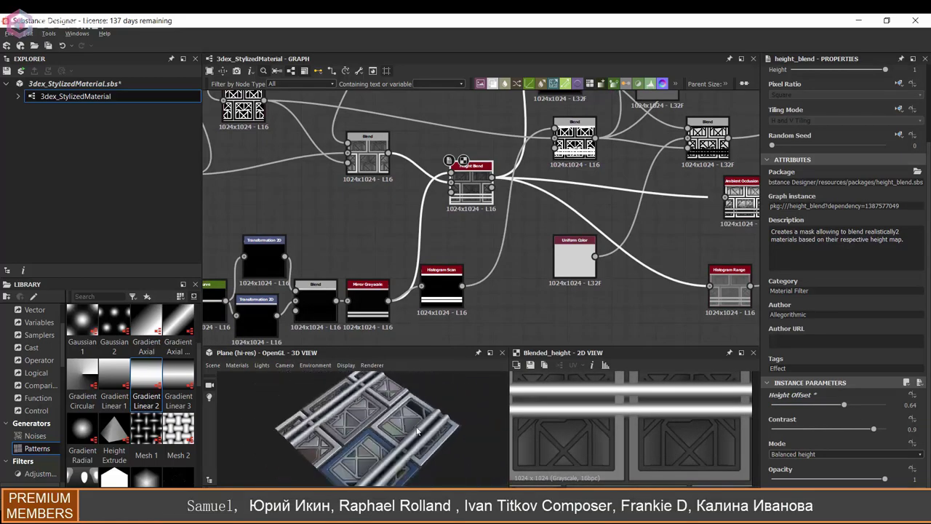
pyautogui.moveTo(253, 431); pyautogui.dragTo(387, 422)
# - Duplicate the Curve node fed by Gradient Linear 2, place the copy above it and connect the upper one to the upper Transformation 2D
pyautogui.moveTo(426, 233); pyautogui.dragTo(562, 185, button='middle')
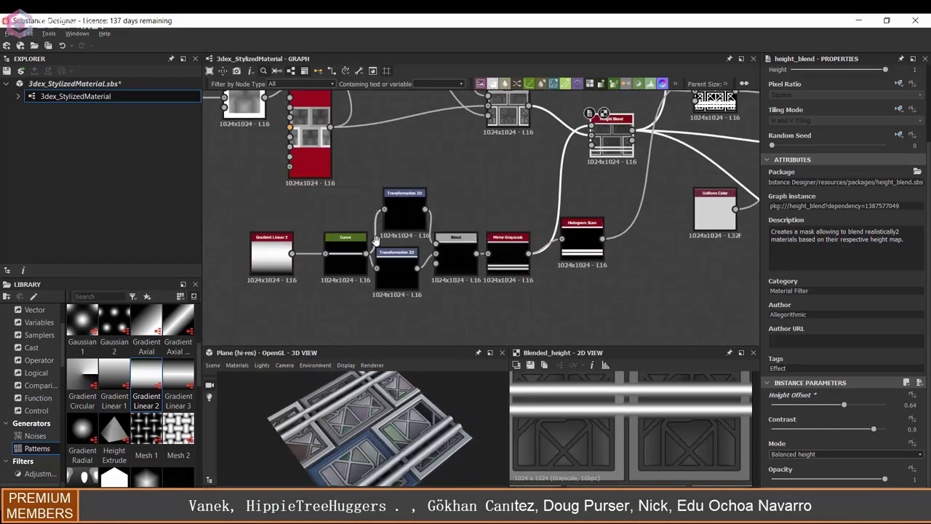
pyautogui.scroll(3, 368, 250)
pyautogui.click(349, 247)
pyautogui.moveTo(377, 238); pyautogui.dragTo(413, 241, button='middle')
pyautogui.hotkey('ctrl', 'd')
pyautogui.moveTo(472, 231); pyautogui.dragTo(352, 199)
pyautogui.moveTo(361, 255); pyautogui.dragTo(360, 279)
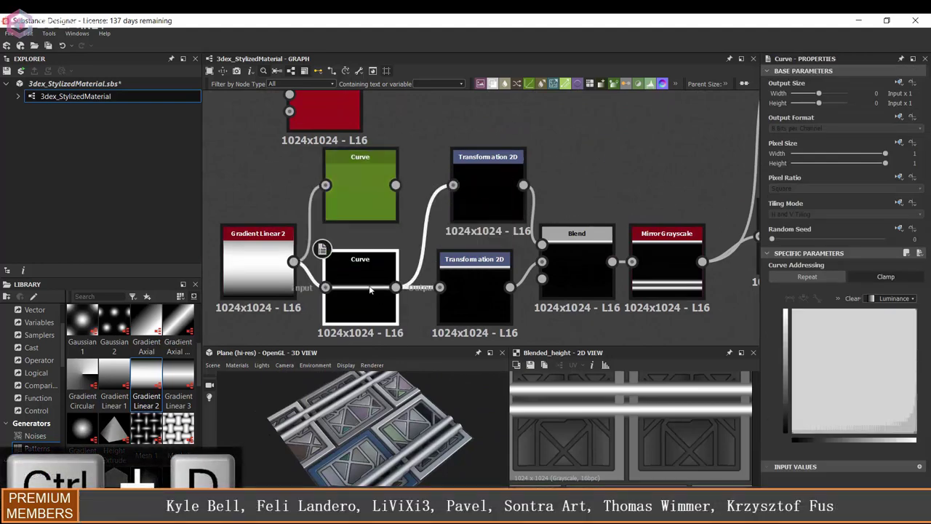
pyautogui.moveTo(378, 240); pyautogui.dragTo(391, 235, button='middle')
pyautogui.moveTo(408, 180); pyautogui.dragTo(468, 182)
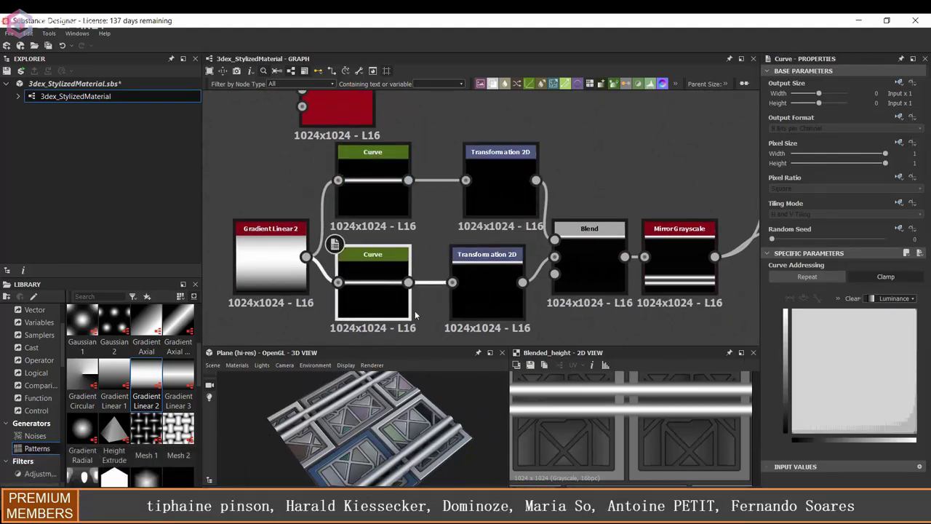
# - Adjust the end point of the lower Curve node to make its rod thinner, and check the rods in the 3D preview
pyautogui.click(372, 288)
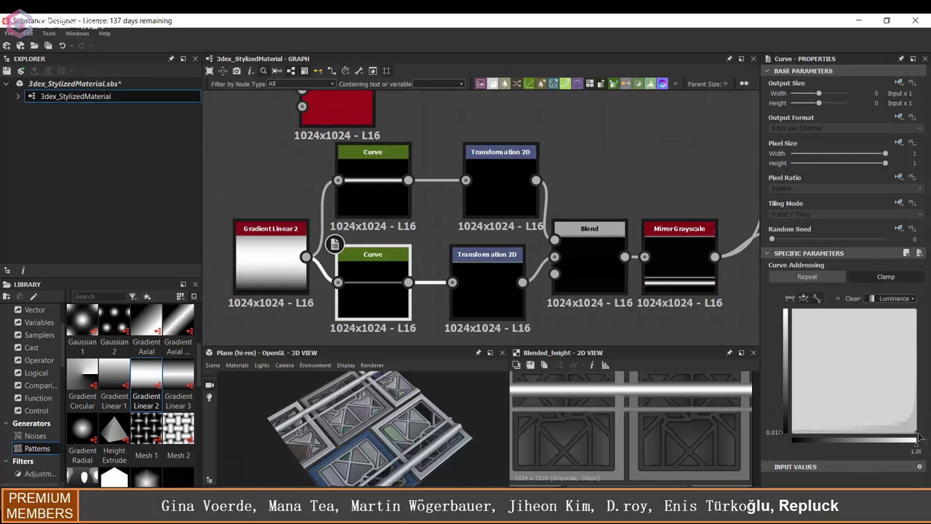
pyautogui.moveTo(918, 437); pyautogui.dragTo(921, 439)
pyautogui.moveTo(364, 409); pyautogui.dragTo(385, 415)
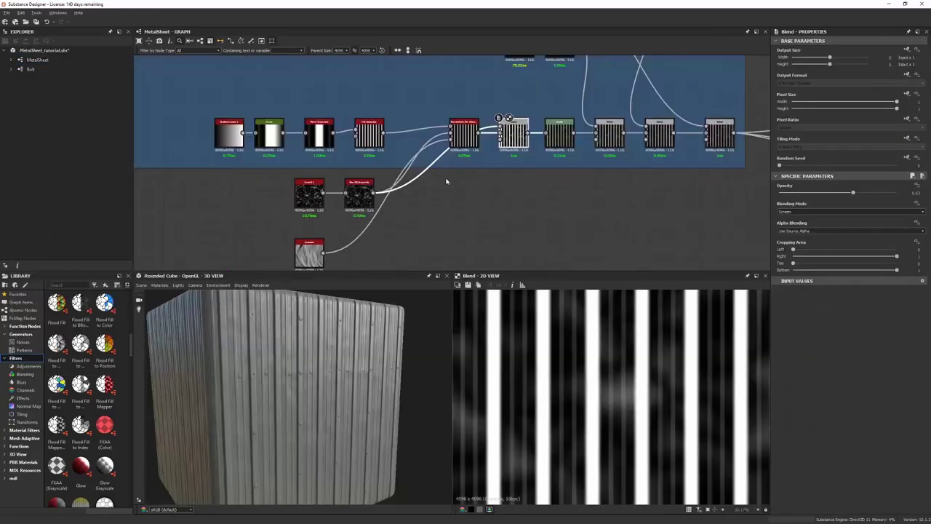
# - Inspect the metal sheet on the rounded cube up close and open the default material's properties to adjust its height scale
pyautogui.scroll(5, 196, 372)
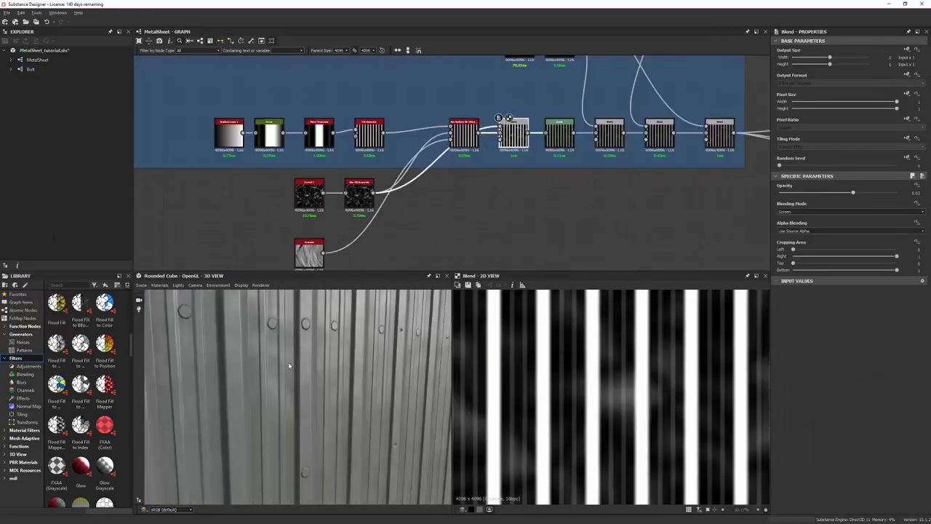
pyautogui.moveTo(195, 373); pyautogui.dragTo(300, 397)
pyautogui.click(217, 296)
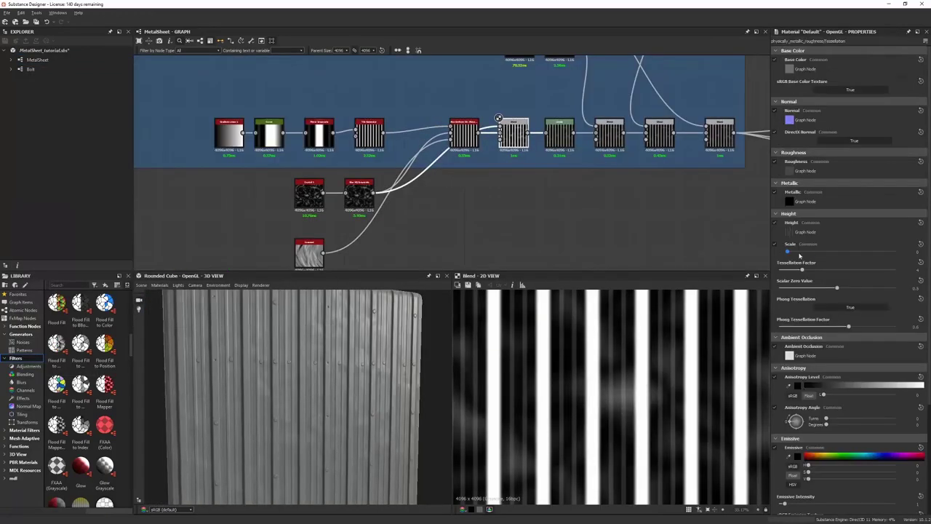
pyautogui.moveTo(342, 364); pyautogui.dragTo(437, 393)
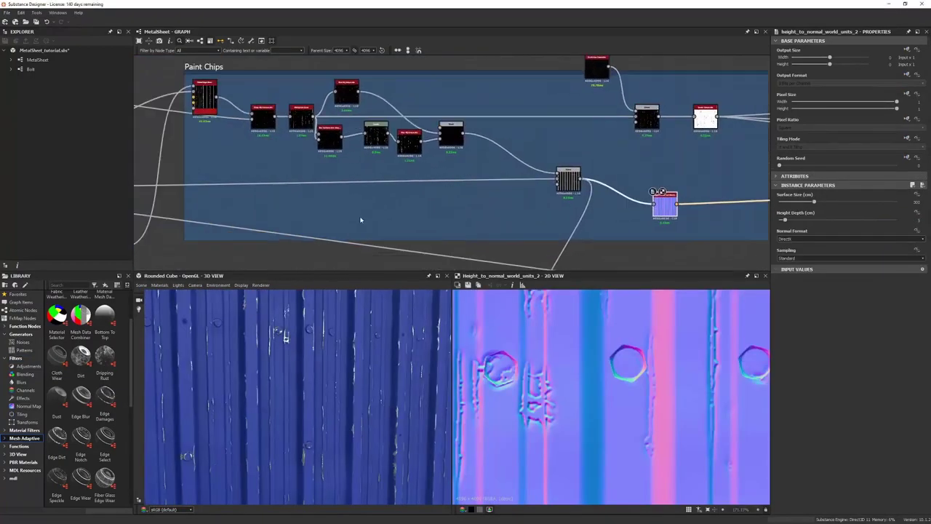
# - Place a Dirt 2 node in the Paint Chips frame below the existing chip nodes
pyautogui.click(328, 217)
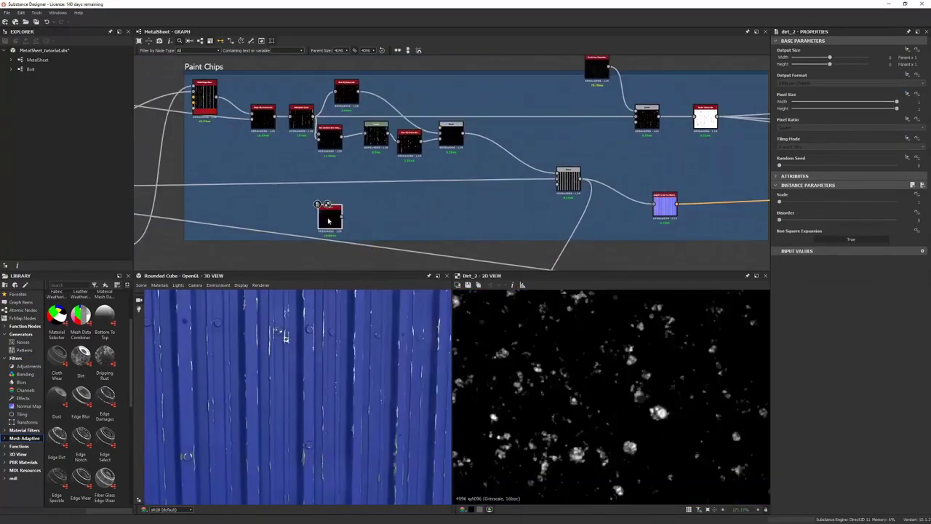
pyautogui.rightClick(363, 214)
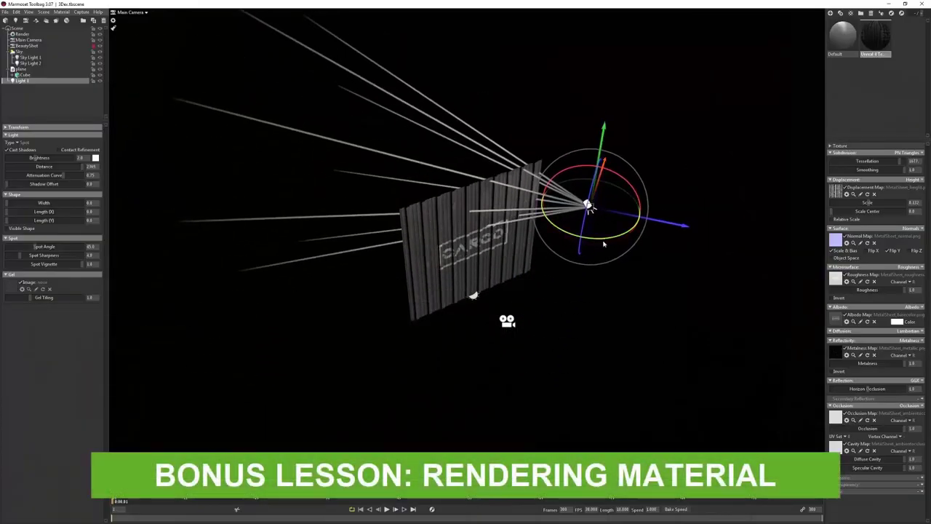
# - Switch to Marmoset Toolbag and give the spot light on the CARGO panel a red color with a brightness of about 5.794
pyautogui.moveTo(720, 266); pyautogui.dragTo(655, 260)
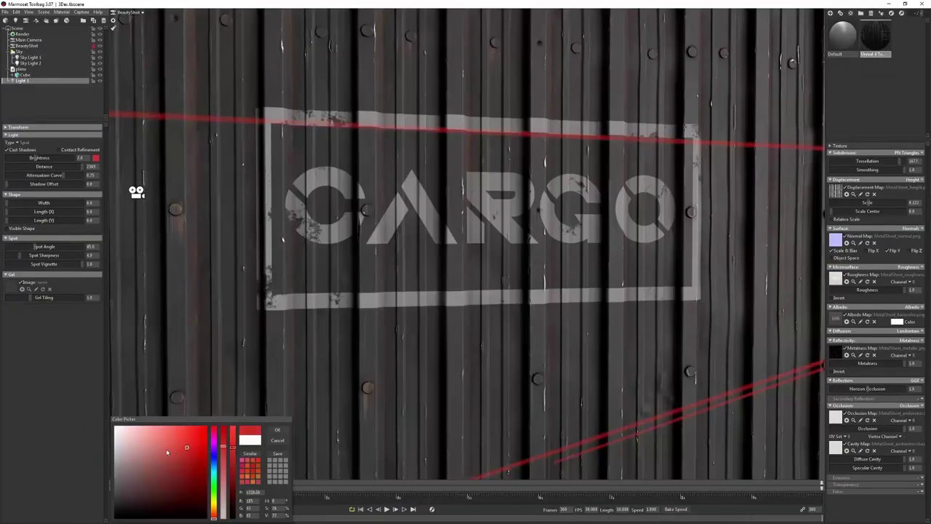
pyautogui.moveTo(35, 158); pyautogui.dragTo(41, 165)
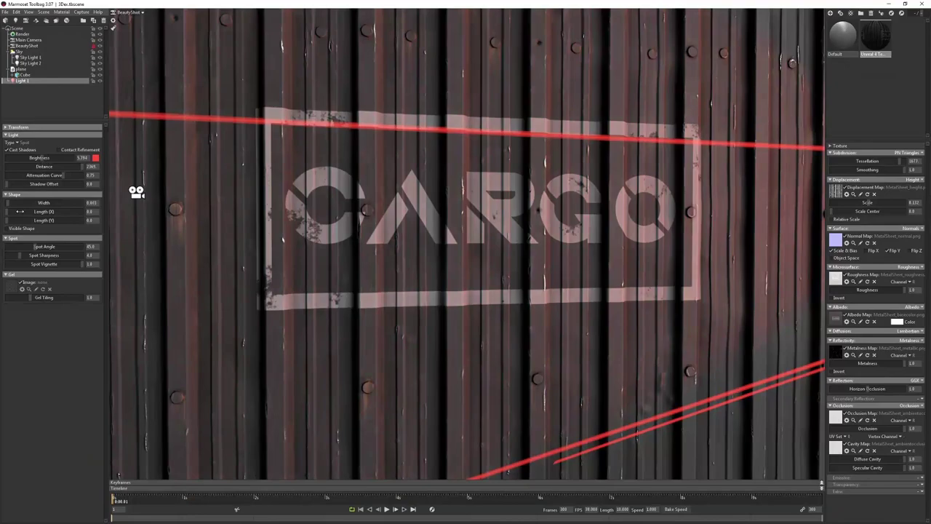